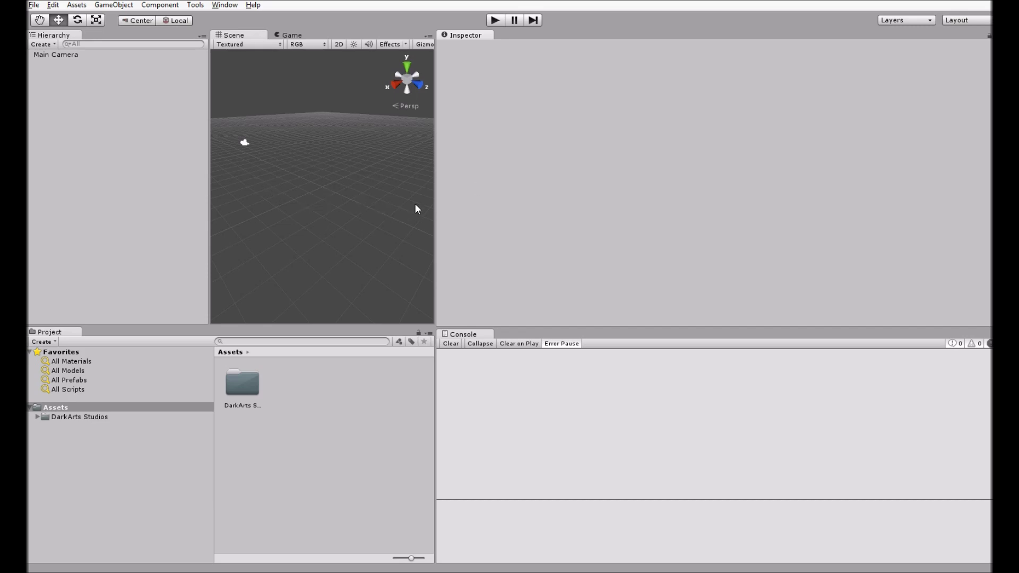
# Drag the Scene–Inspector splitter right to widen the Scene view, leaving the Hierarchy width unchanged
pyautogui.moveTo(434, 205); pyautogui.dragTo(491, 206)
pyautogui.moveTo(236, 190)
pyautogui.mouseDown()
pyautogui.moveTo(277, 189)
pyautogui.moveTo(236, 189)
pyautogui.mouseUp()
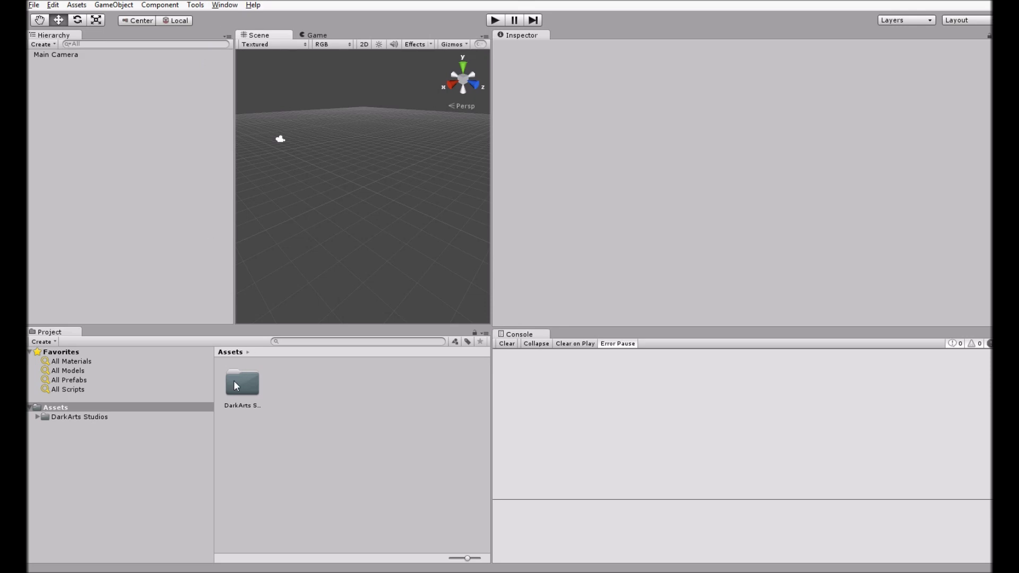
# Load Compositions from DarkArts Studios > Sound Generator > Examples > Scenes, discarding the untitled scene
pyautogui.moveTo(489, 187)
pyautogui.mouseDown()
pyautogui.moveTo(514, 188)
pyautogui.moveTo(474, 187)
pyautogui.mouseUp()
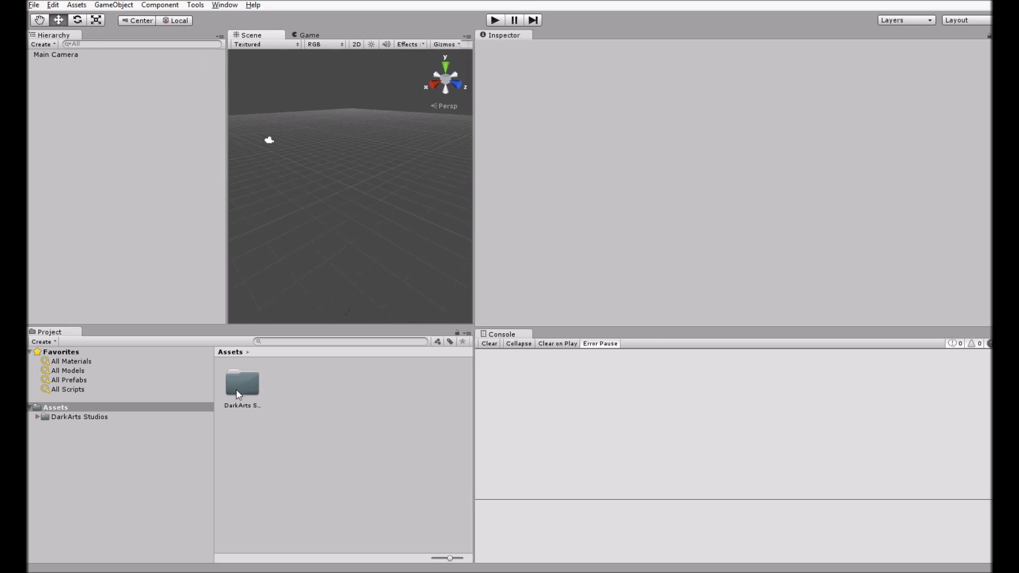
pyautogui.doubleClick(241, 386)
pyautogui.doubleClick(252, 391)
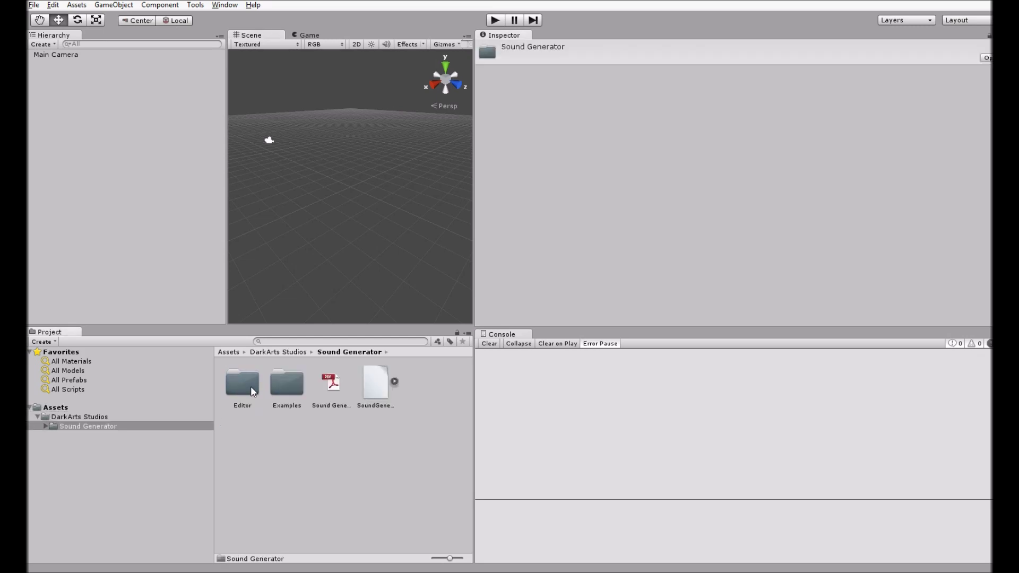
pyautogui.doubleClick(285, 384)
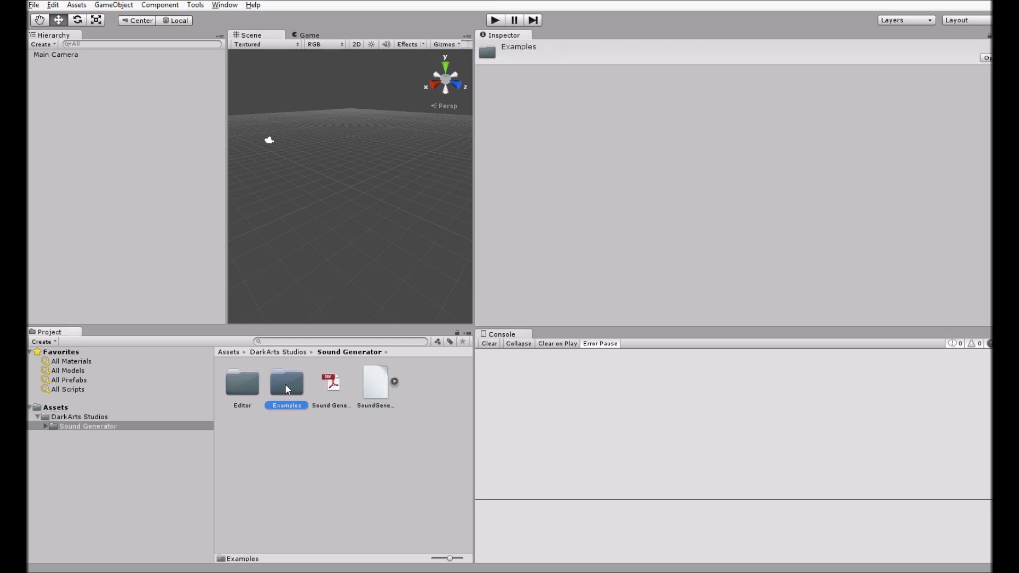
pyautogui.doubleClick(295, 387)
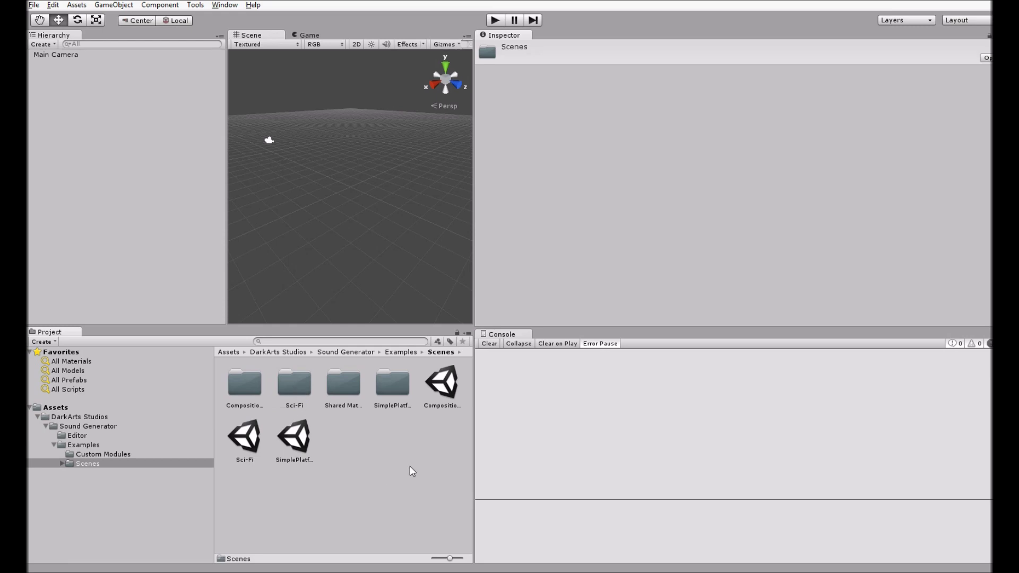
pyautogui.doubleClick(445, 386)
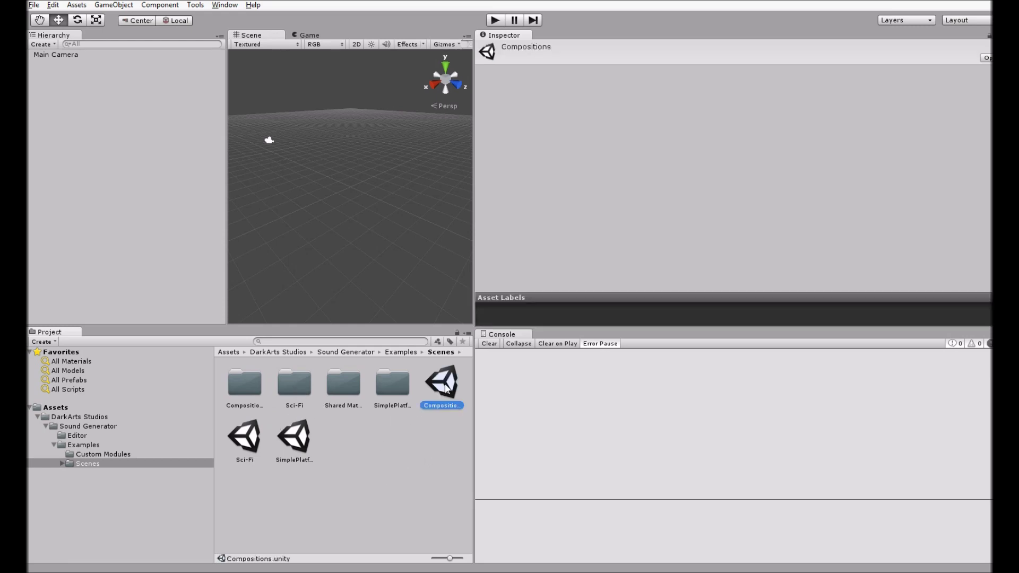
pyautogui.click(534, 312)
# Browse the Compositions object's sound examples and switch to the Game view
pyautogui.click(56, 54)
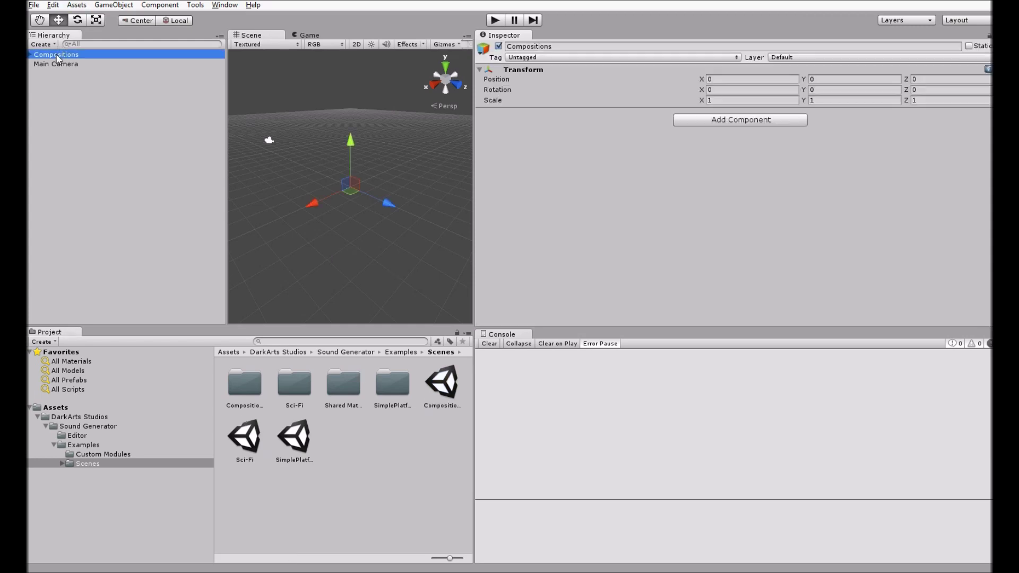
pyautogui.click(30, 54)
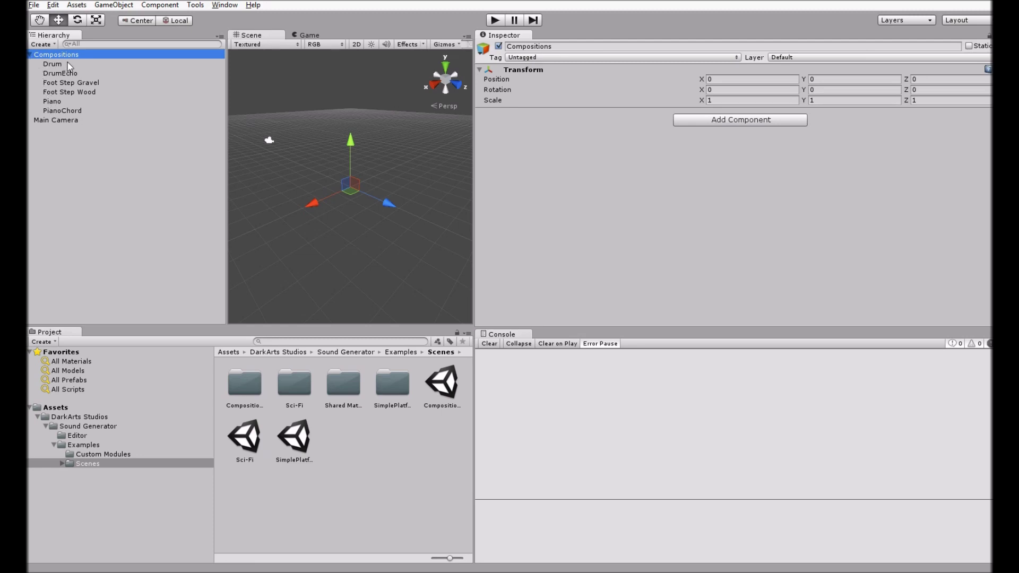
pyautogui.click(31, 54)
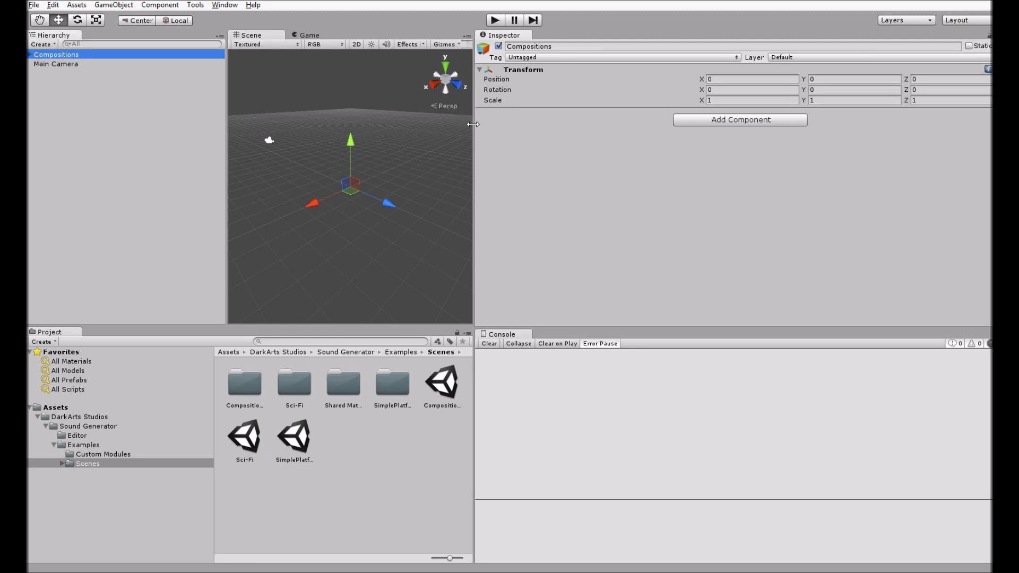
pyautogui.moveTo(473, 126); pyautogui.dragTo(493, 124)
pyautogui.click(325, 35)
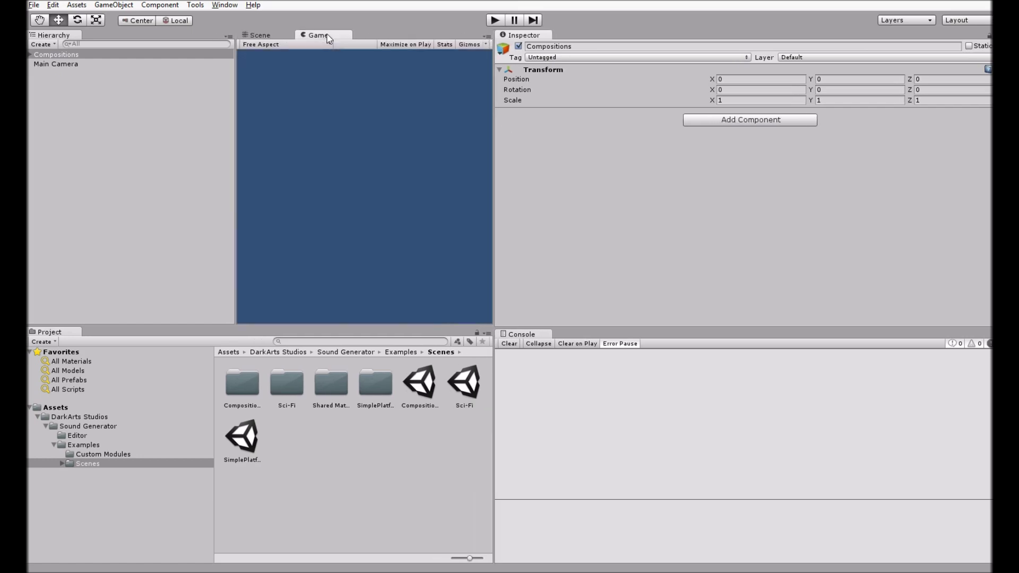
pyautogui.click(276, 36)
pyautogui.click(317, 35)
# Run the scene, play the Drum and Foot Step Gravel sounds, then stop
pyautogui.click(495, 21)
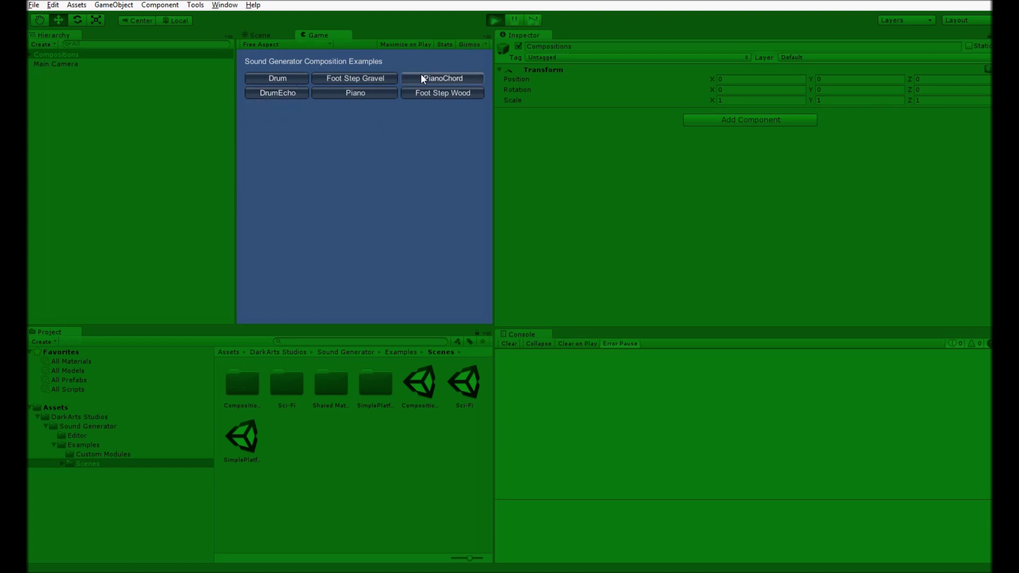
pyautogui.click(289, 80)
pyautogui.click(377, 79)
pyautogui.click(495, 20)
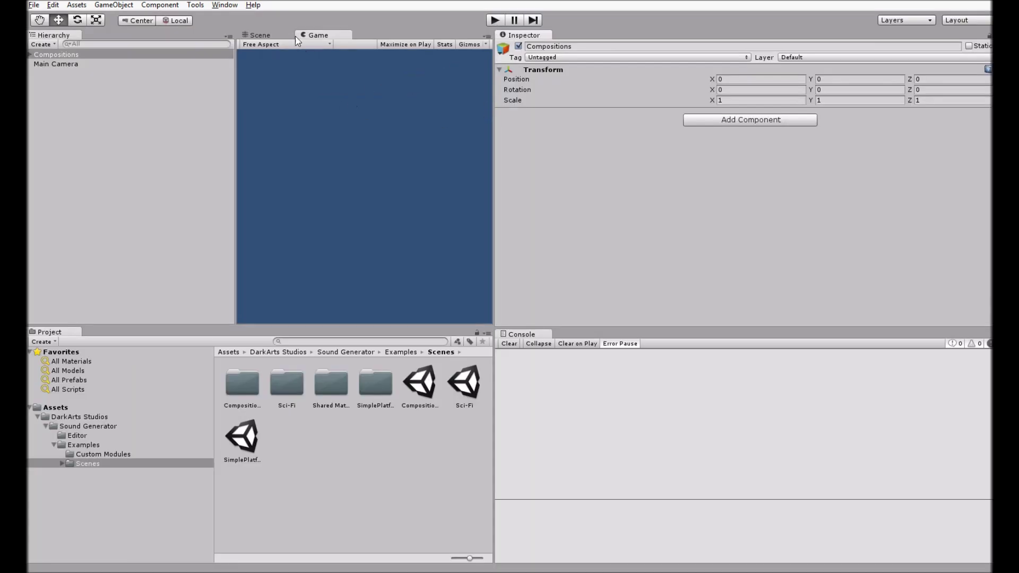
# Back in the Scene view, step through the Drum, DrumEcho, Foot Step Wood, Piano and PianoChord examples
pyautogui.click(259, 35)
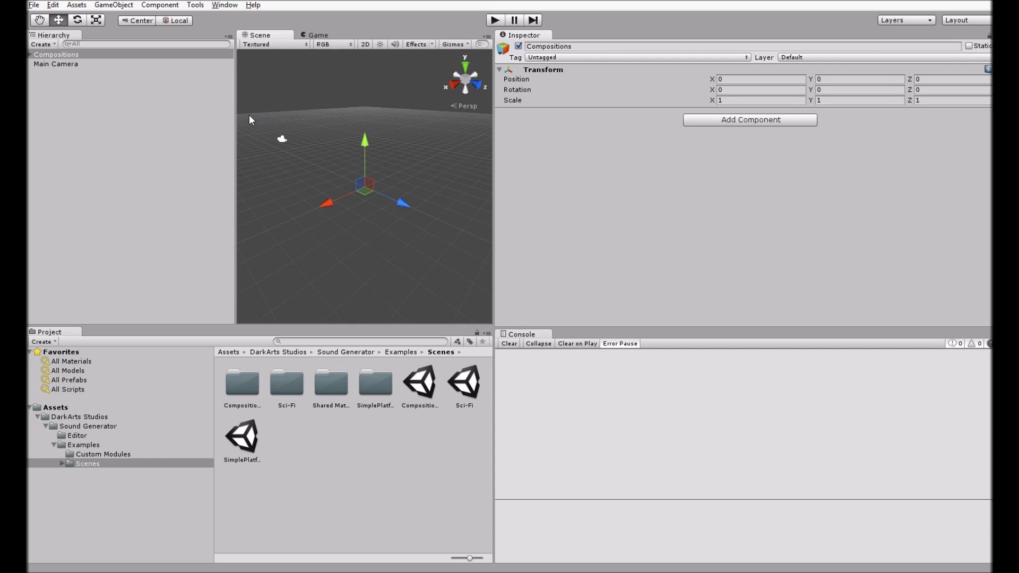
pyautogui.click(30, 55)
pyautogui.click(48, 64)
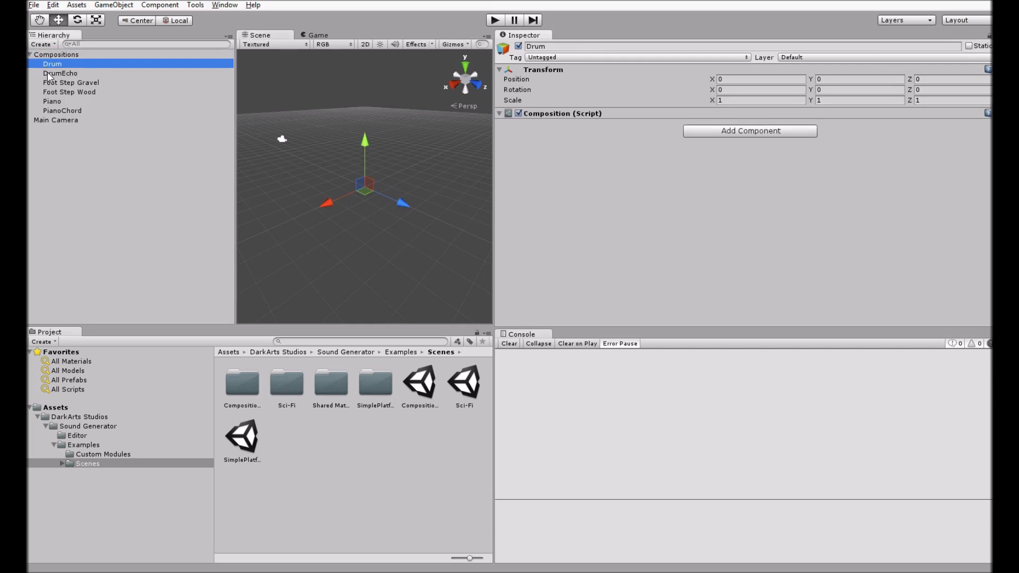
pyautogui.click(49, 73)
pyautogui.click(49, 93)
pyautogui.click(50, 100)
pyautogui.click(49, 109)
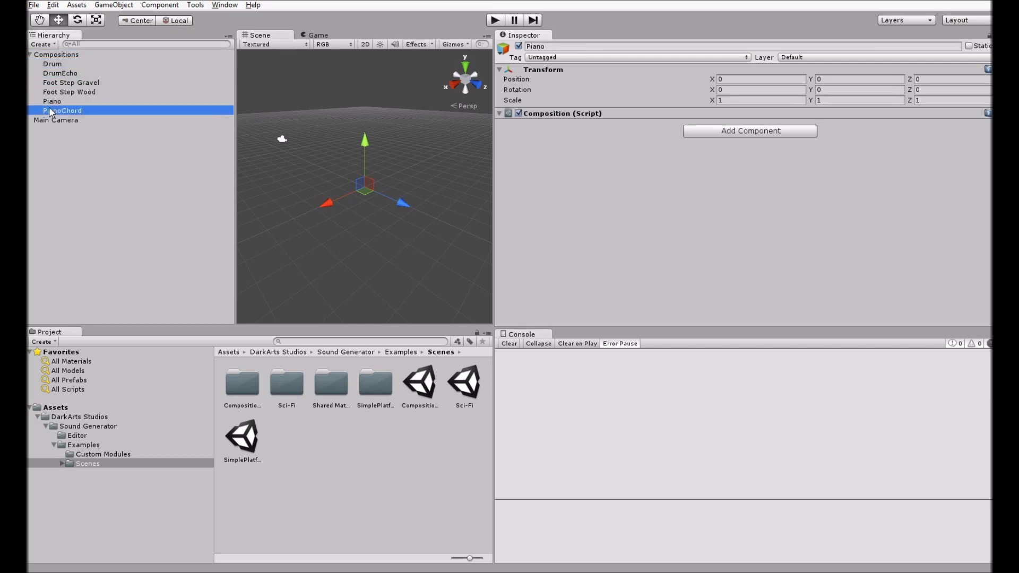
# Open Tools > Sound Generator and dock the Composition editor beside the Inspector, showing the Drum graph
pyautogui.click(197, 5)
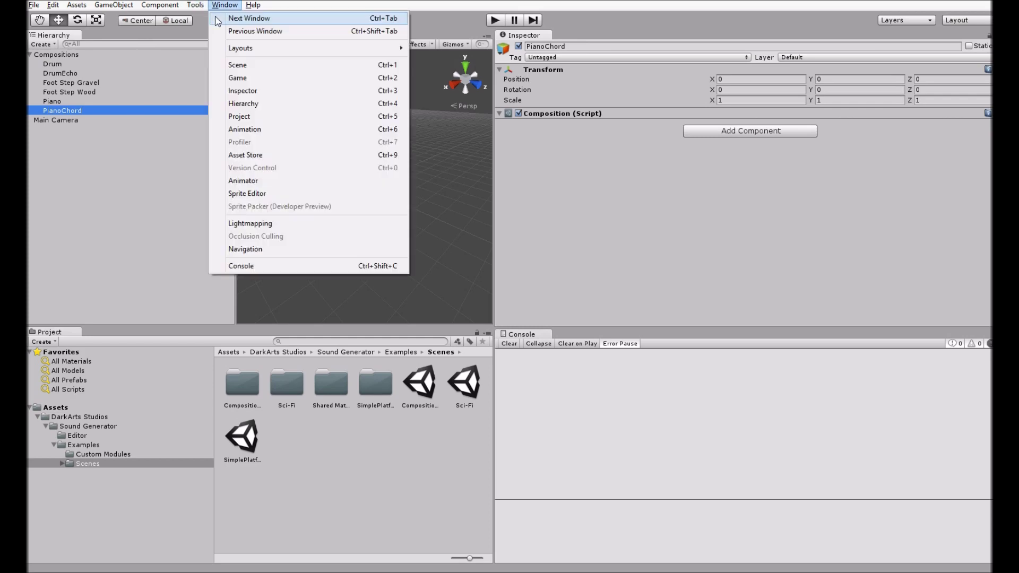
pyautogui.click(202, 21)
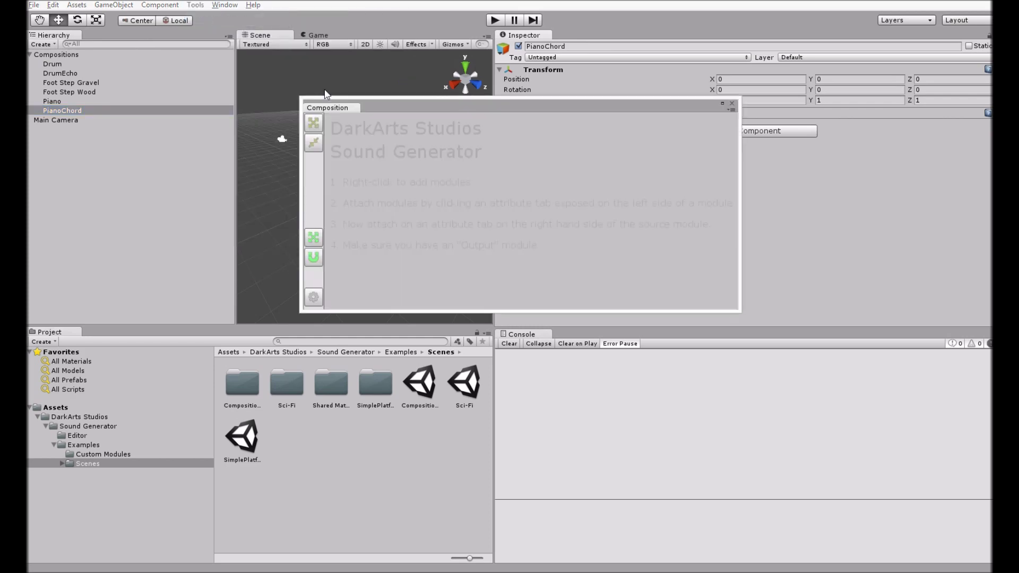
pyautogui.moveTo(377, 106); pyautogui.dragTo(408, 114)
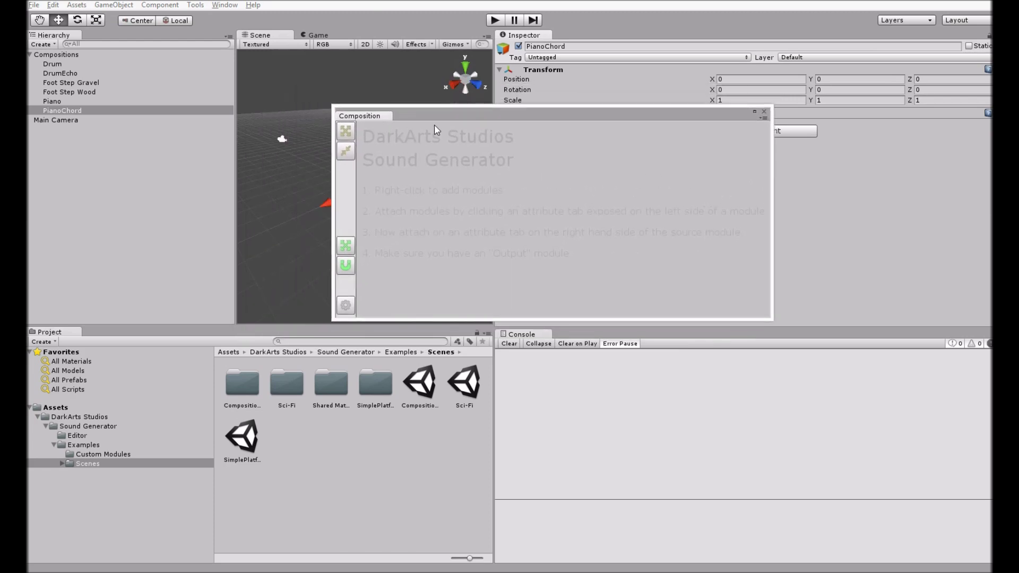
pyautogui.moveTo(380, 116); pyautogui.dragTo(569, 37)
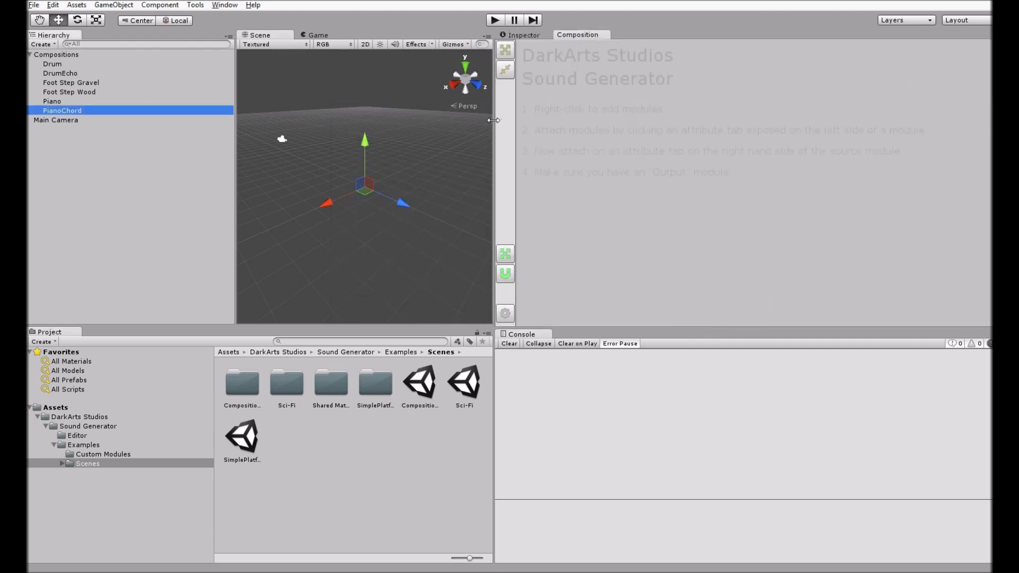
pyautogui.click(62, 64)
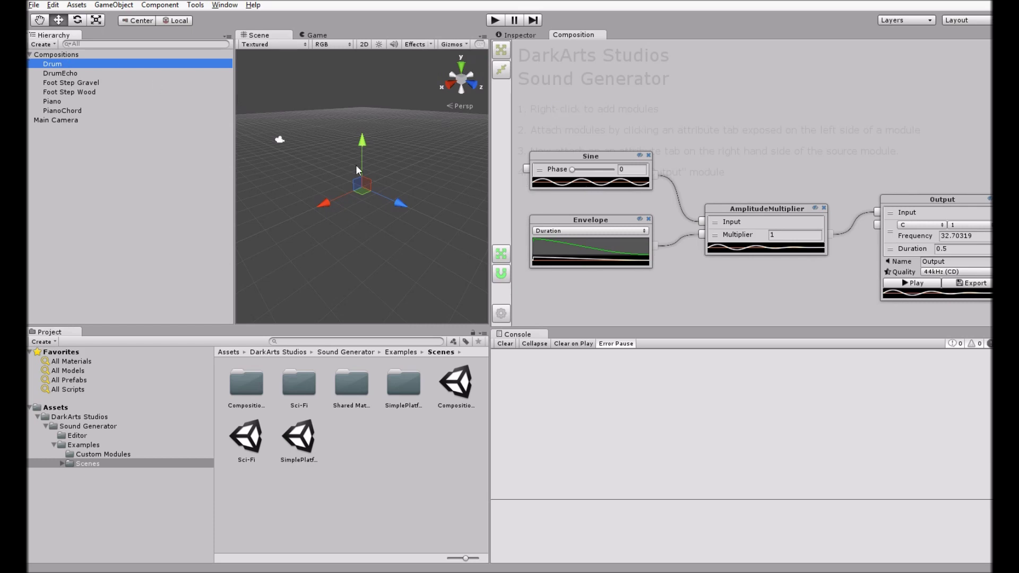
# Preview the Drum sound and nudge the AmplitudeMultiplier and Output nodes into place
pyautogui.moveTo(489, 167); pyautogui.dragTo(433, 166)
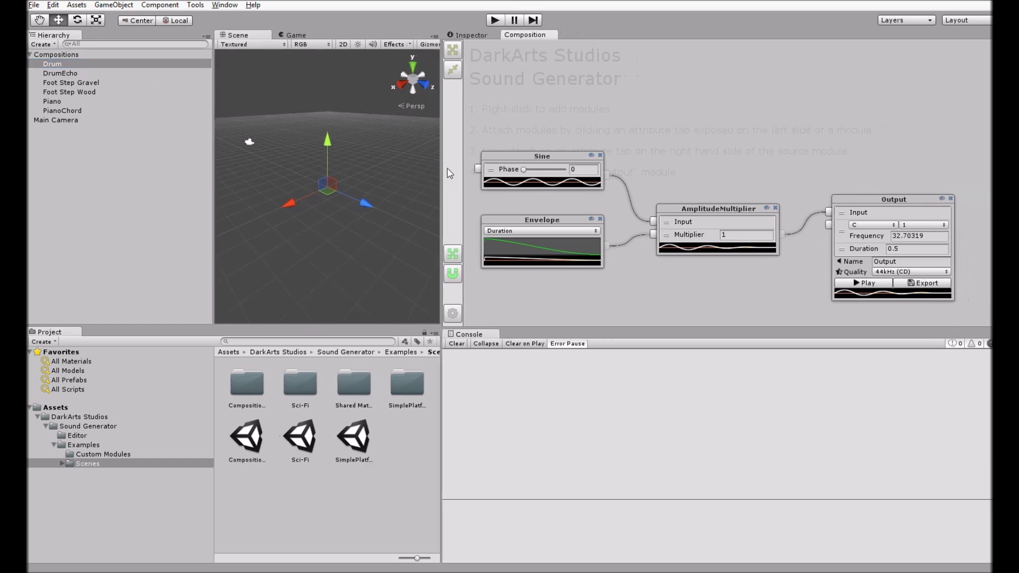
pyautogui.click(848, 285)
pyautogui.click(848, 285)
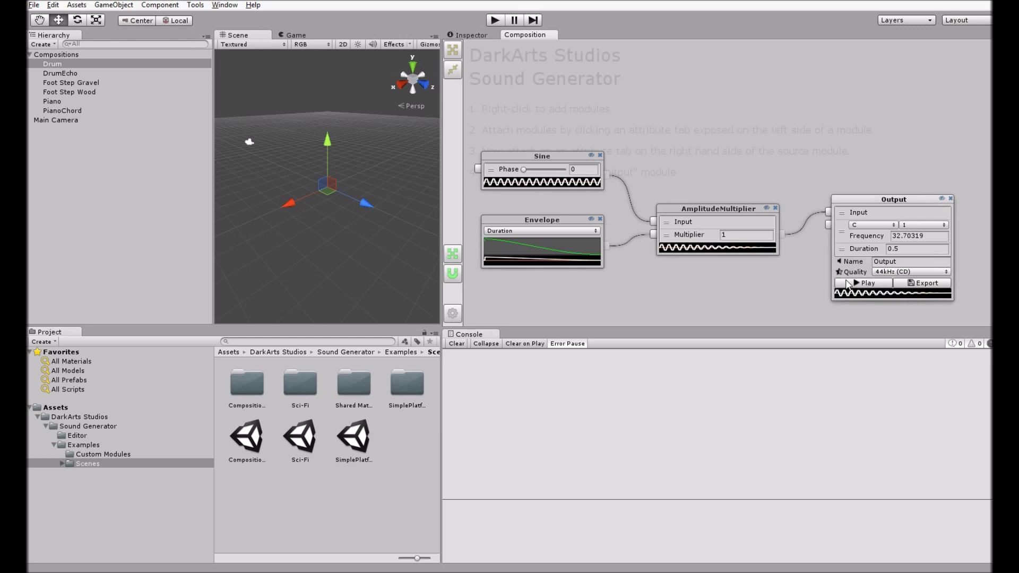
pyautogui.click(848, 285)
pyautogui.moveTo(738, 211)
pyautogui.mouseDown()
pyautogui.moveTo(741, 193)
pyautogui.moveTo(744, 216)
pyautogui.mouseUp()
pyautogui.moveTo(845, 207); pyautogui.dragTo(845, 201)
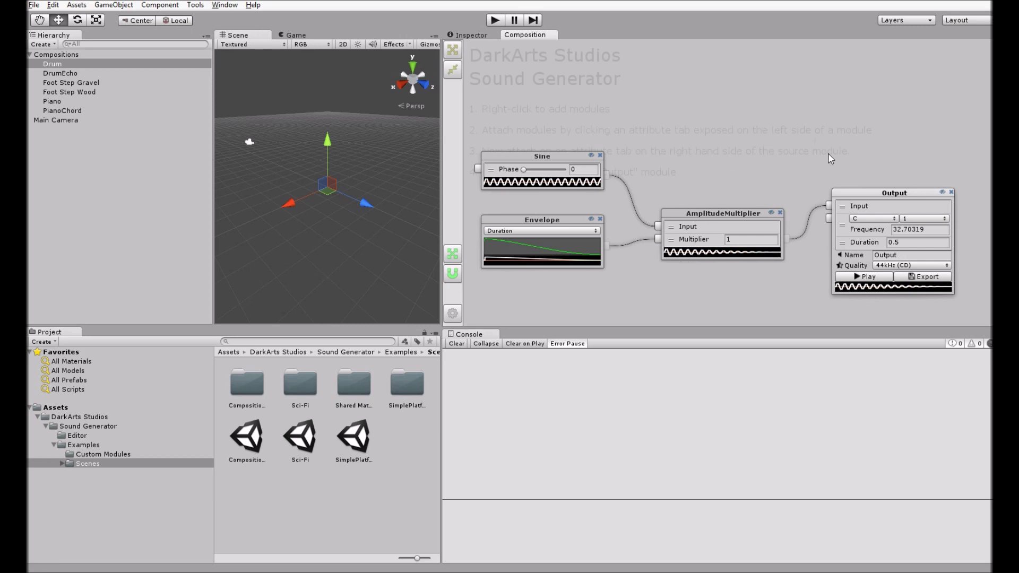
pyautogui.moveTo(740, 212); pyautogui.dragTo(744, 205)
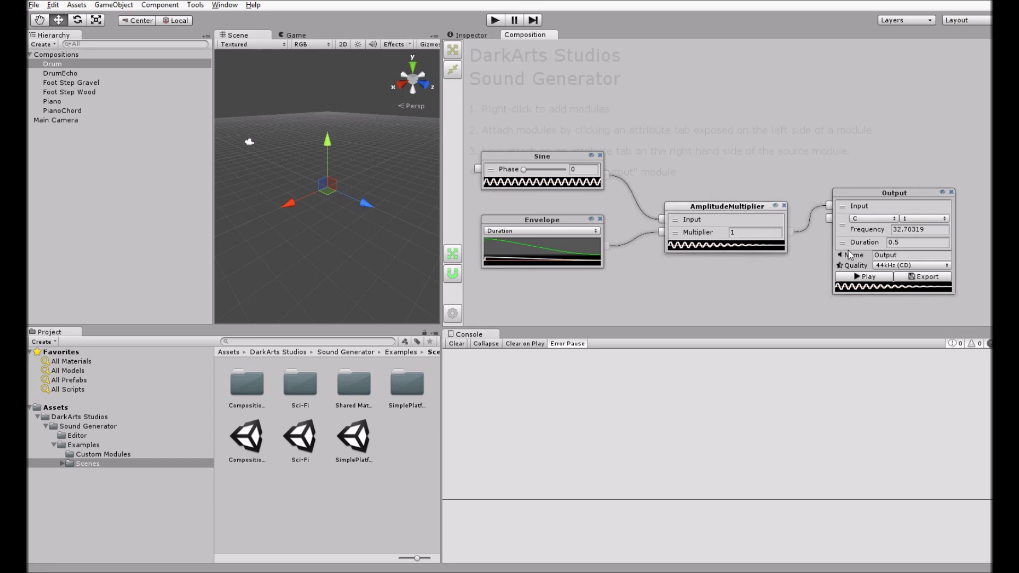
pyautogui.click(870, 278)
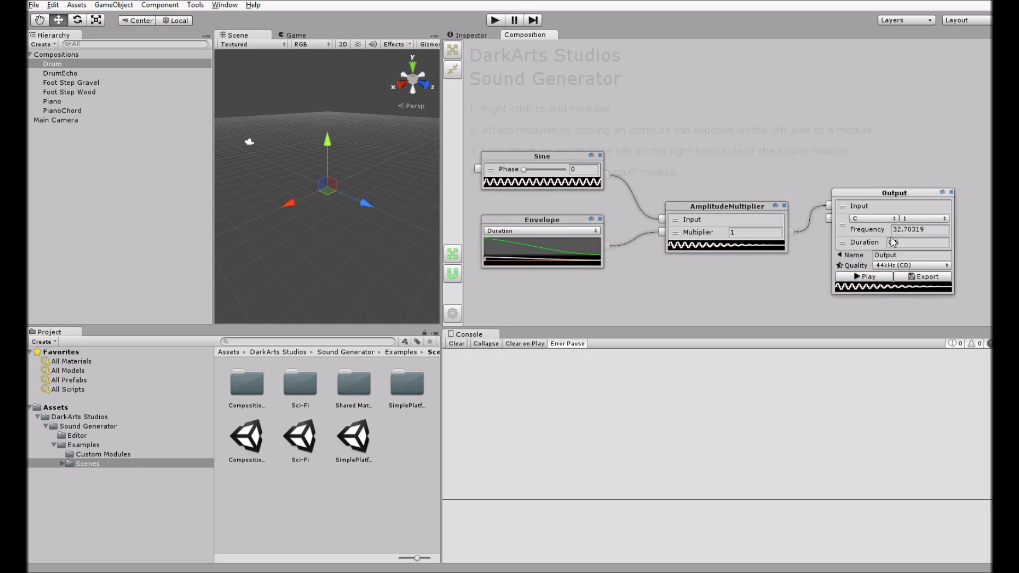
# Audition the drum at octaves 6 and 4, then set the Output octave to 1 (C1, 32.70319 Hz)
pyautogui.click(909, 219)
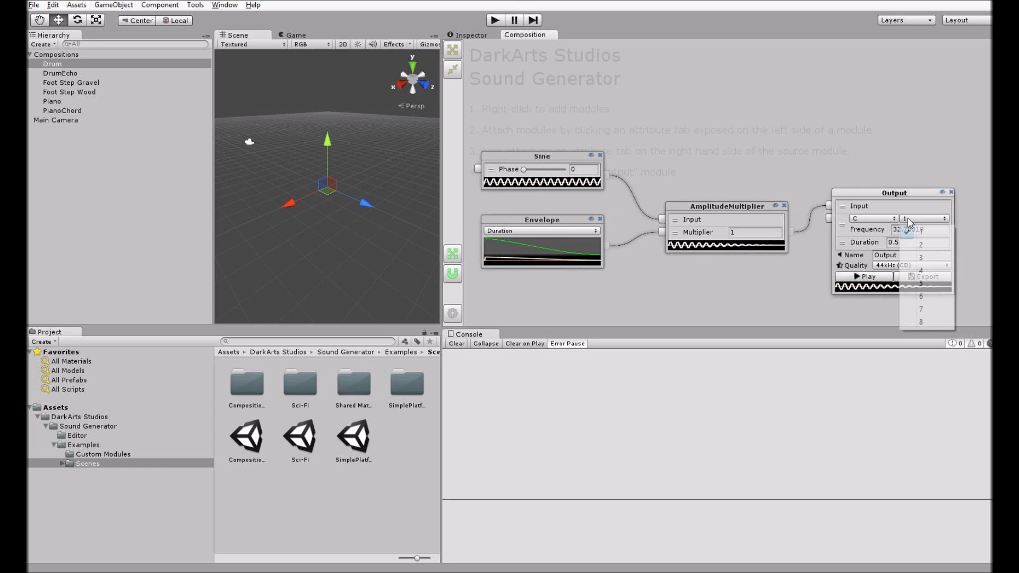
pyautogui.click(924, 297)
pyautogui.click(870, 278)
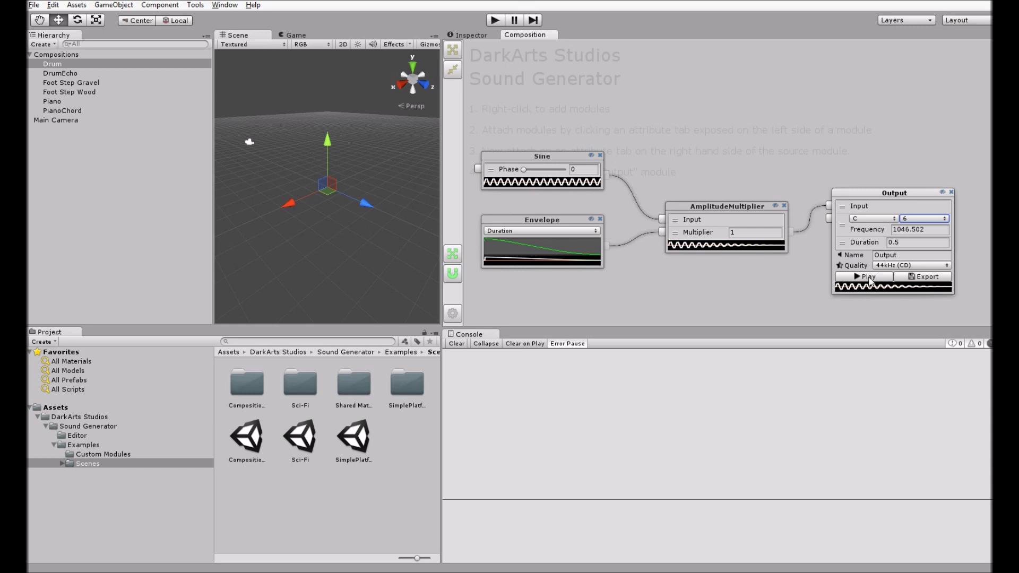
pyautogui.click(869, 277)
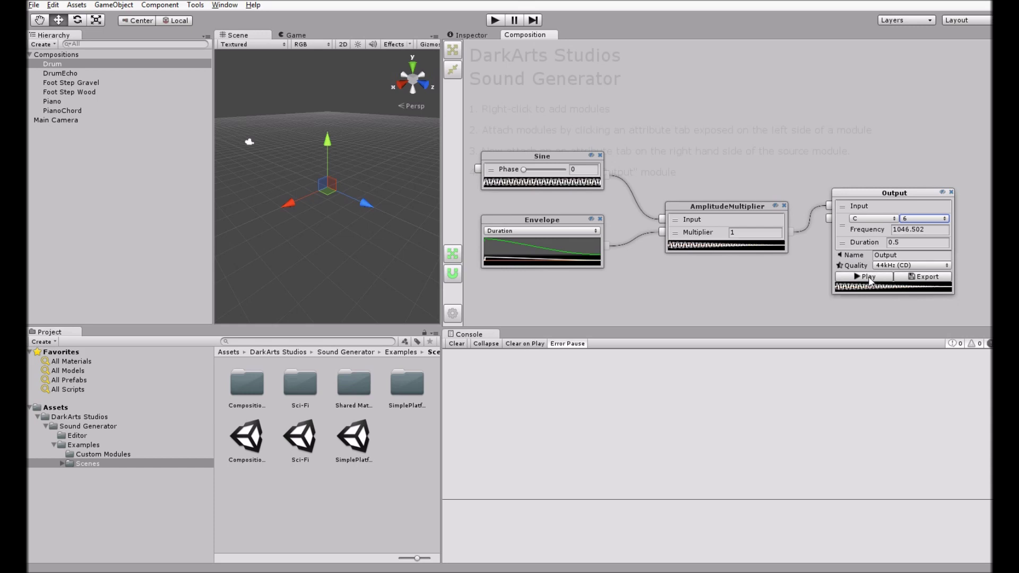
pyautogui.click(924, 218)
pyautogui.click(924, 275)
pyautogui.click(880, 276)
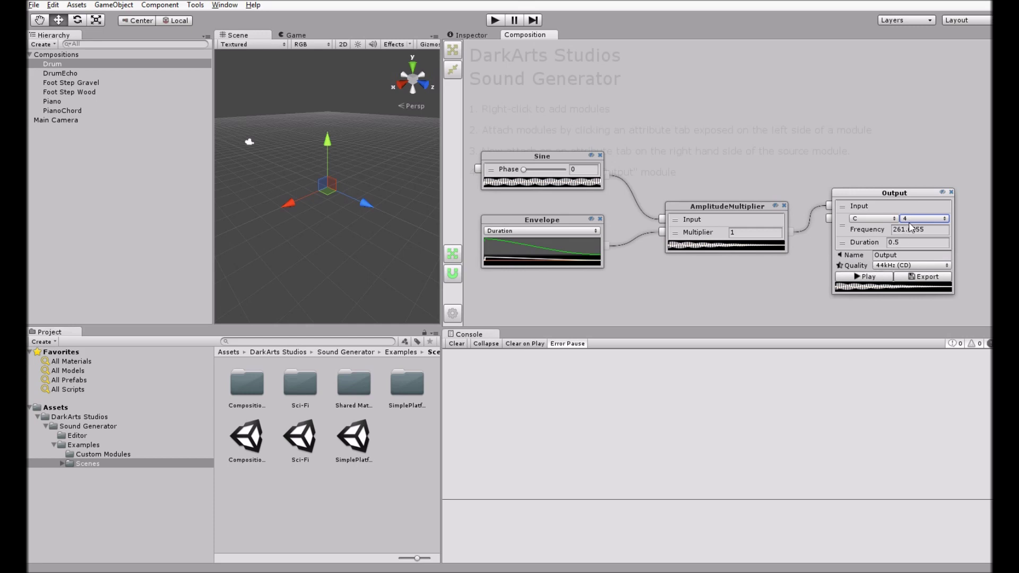
pyautogui.click(912, 220)
pyautogui.click(917, 229)
pyautogui.click(870, 286)
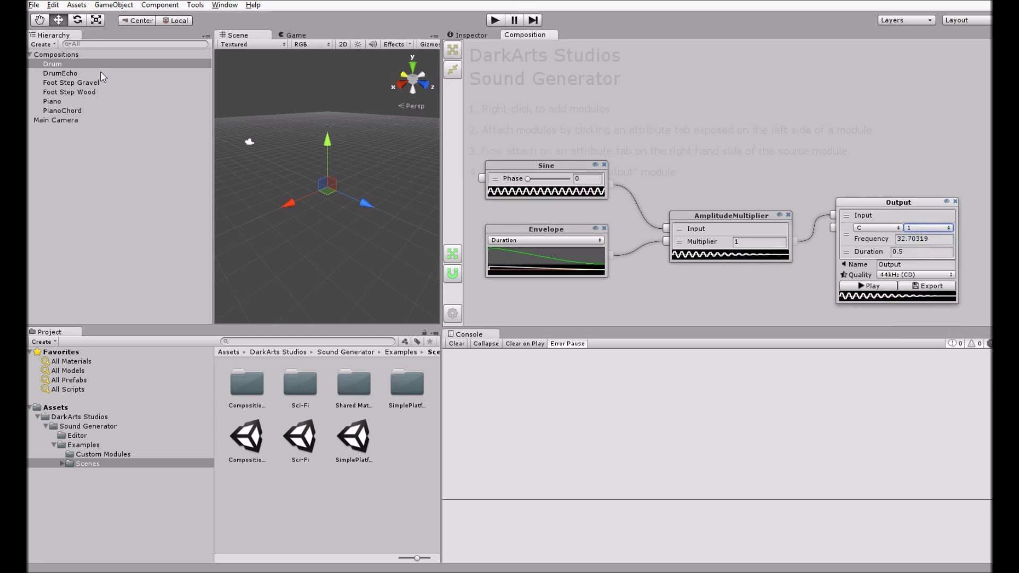
pyautogui.click(61, 73)
# Snap the DrumEcho nodes, move Output beside the Mixer, fit the graph and play it
pyautogui.click(487, 232)
pyautogui.scroll(-4, 664, 218)
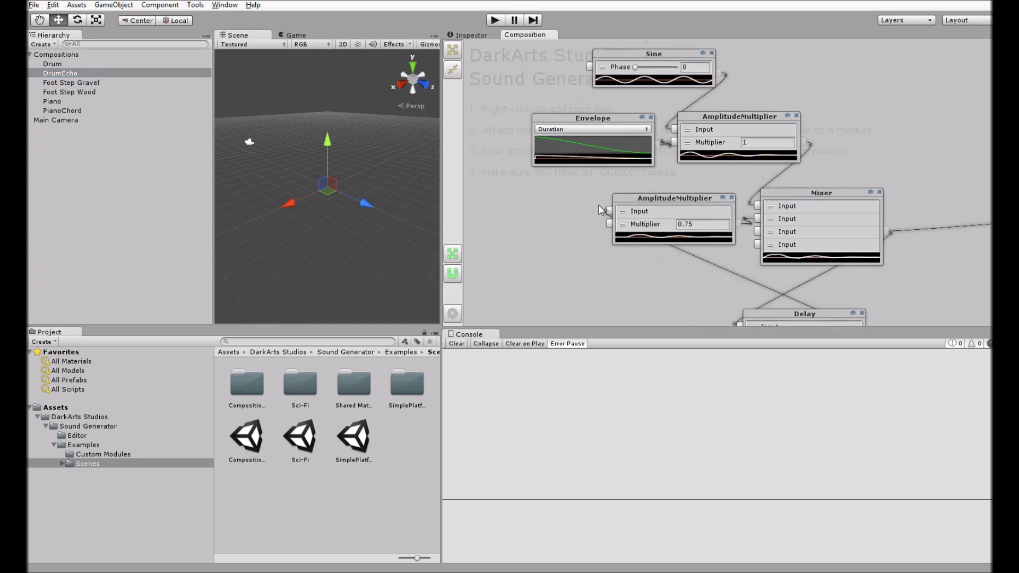
pyautogui.scroll(3, 757, 181)
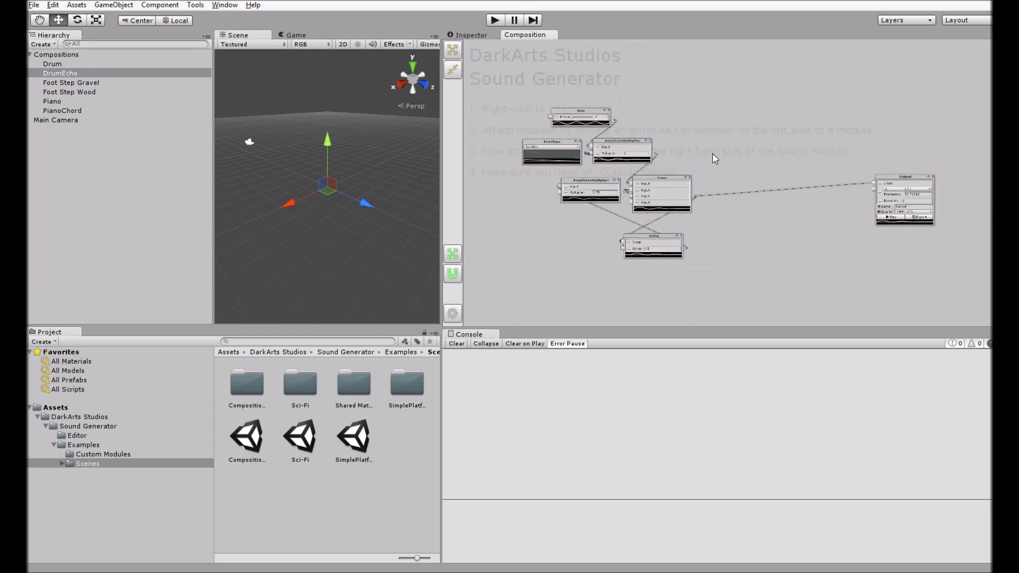
pyautogui.scroll(-1, 741, 199)
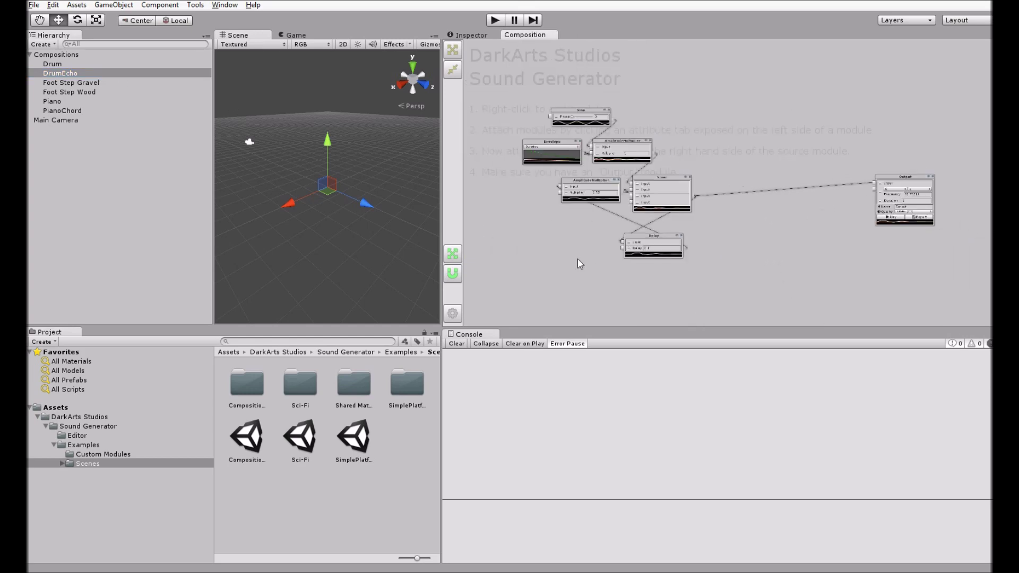
pyautogui.click(453, 274)
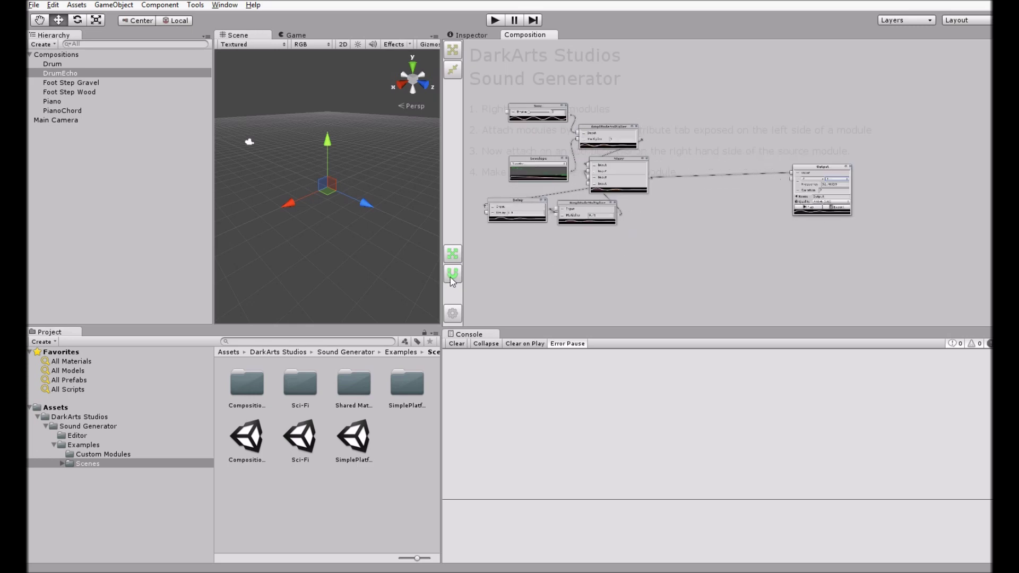
pyautogui.moveTo(830, 167); pyautogui.dragTo(720, 163)
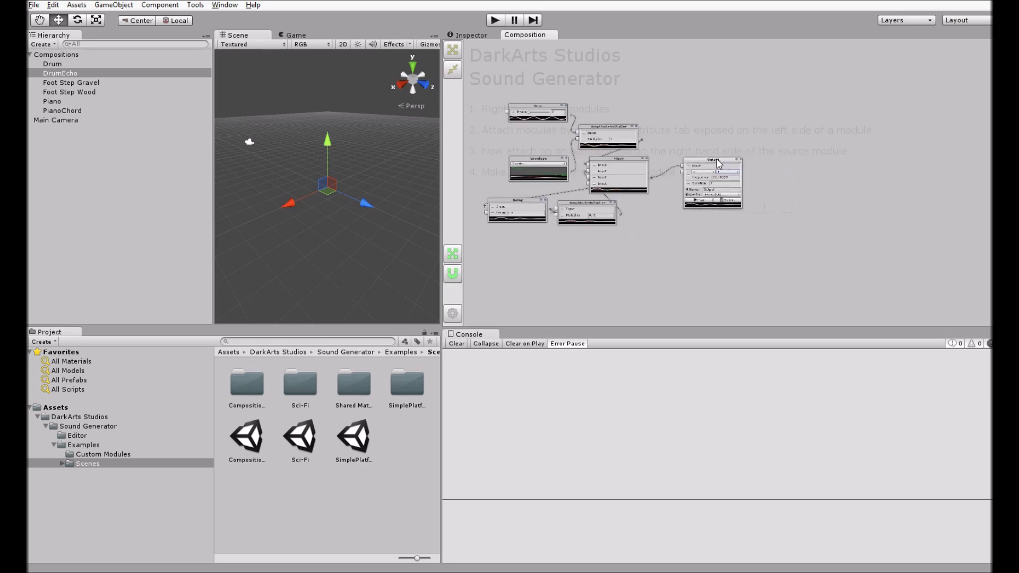
pyautogui.click(452, 51)
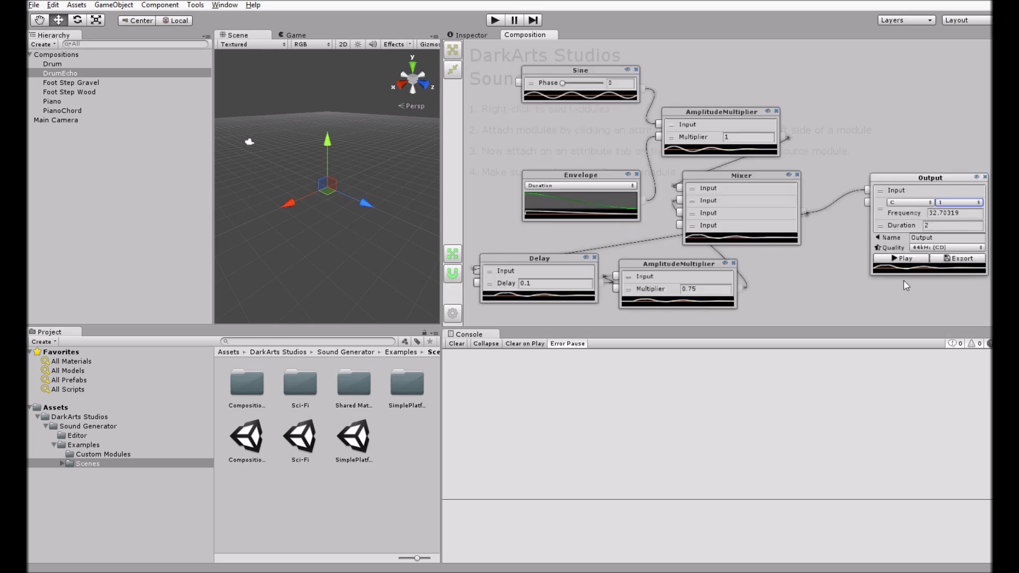
pyautogui.click(902, 259)
pyautogui.click(903, 259)
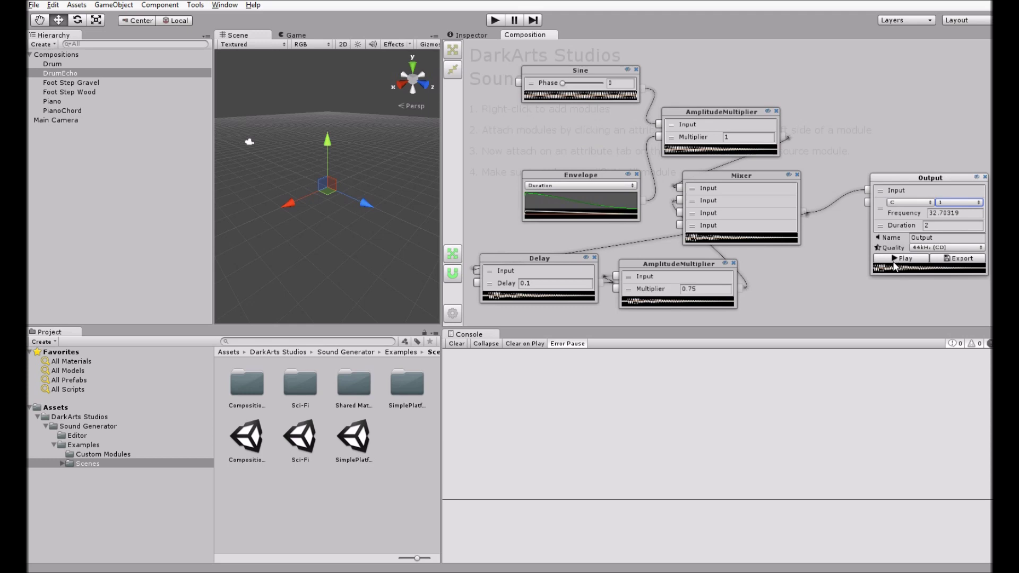
# Rearrange the AmplitudeMultiplier, Delay and Mixer nodes into a clearer echo loop
pyautogui.moveTo(697, 263); pyautogui.dragTo(718, 270)
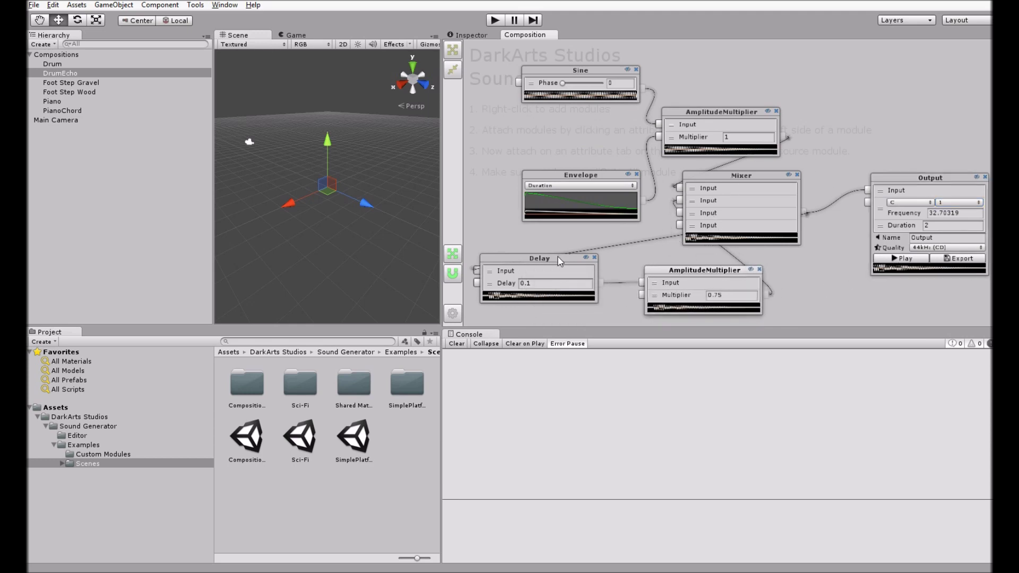
pyautogui.moveTo(561, 262); pyautogui.dragTo(592, 266)
pyautogui.moveTo(669, 272); pyautogui.dragTo(706, 281)
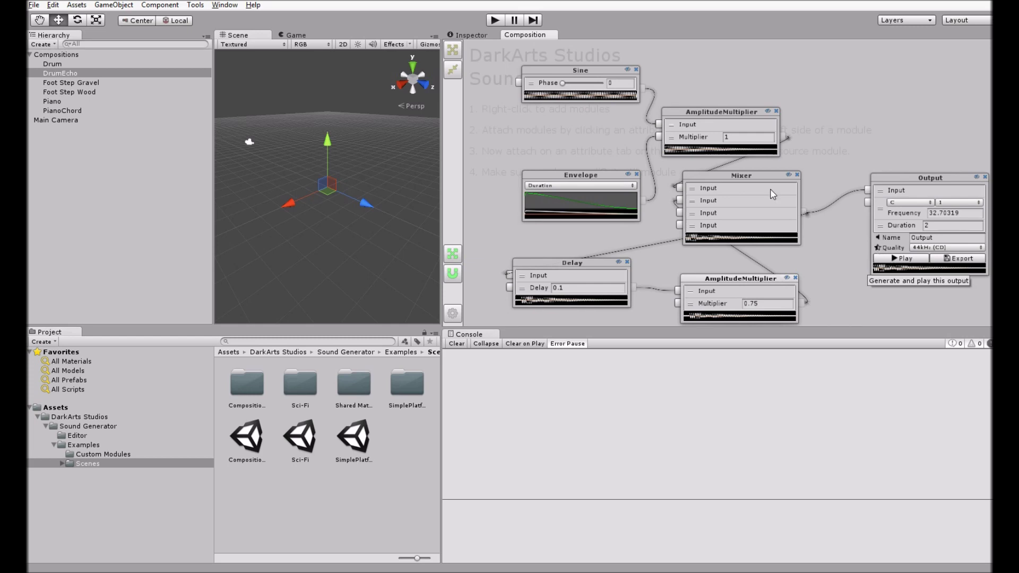
pyautogui.moveTo(756, 175); pyautogui.dragTo(790, 184)
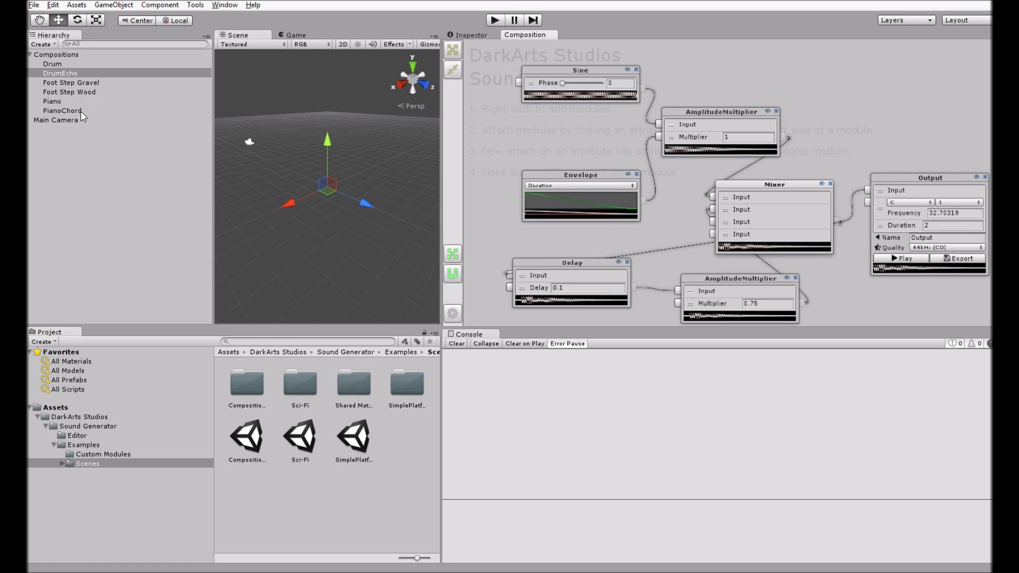
# Show the PianoChord graph, pan across its FrequencySetters, Mixer and Output, and play it
pyautogui.click(62, 110)
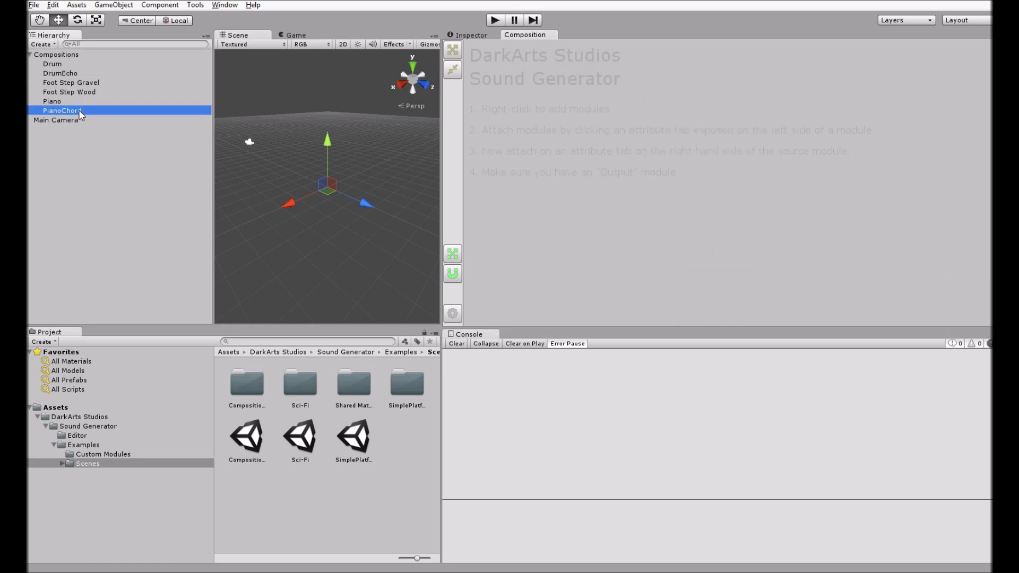
pyautogui.click(453, 70)
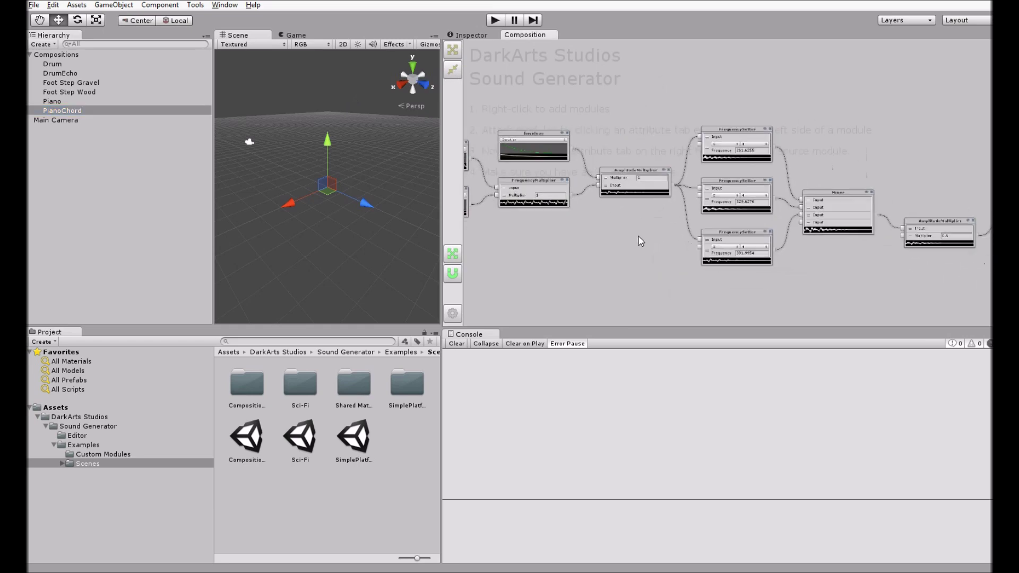
pyautogui.scroll(5, 671, 244)
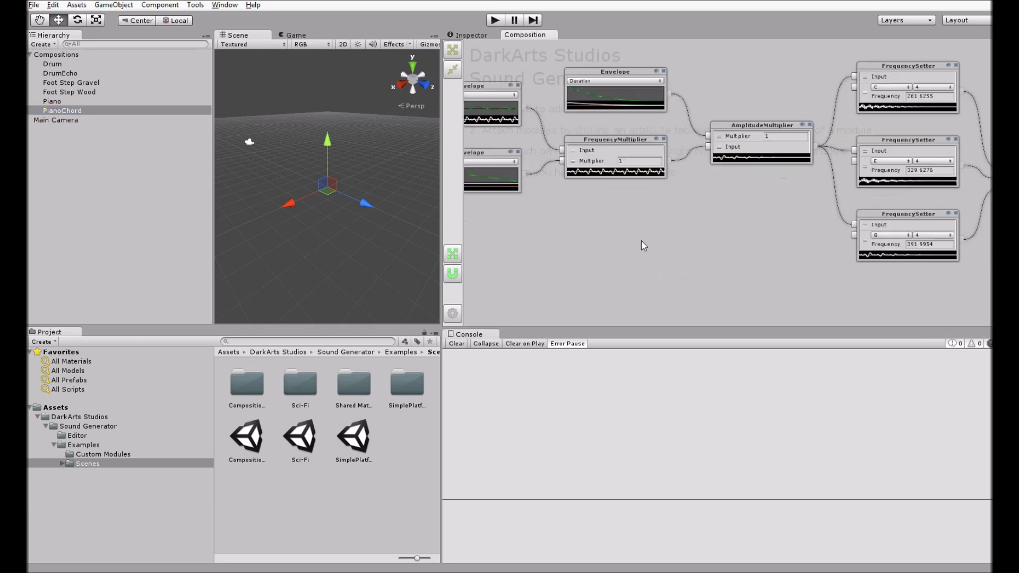
pyautogui.scroll(5, 684, 248)
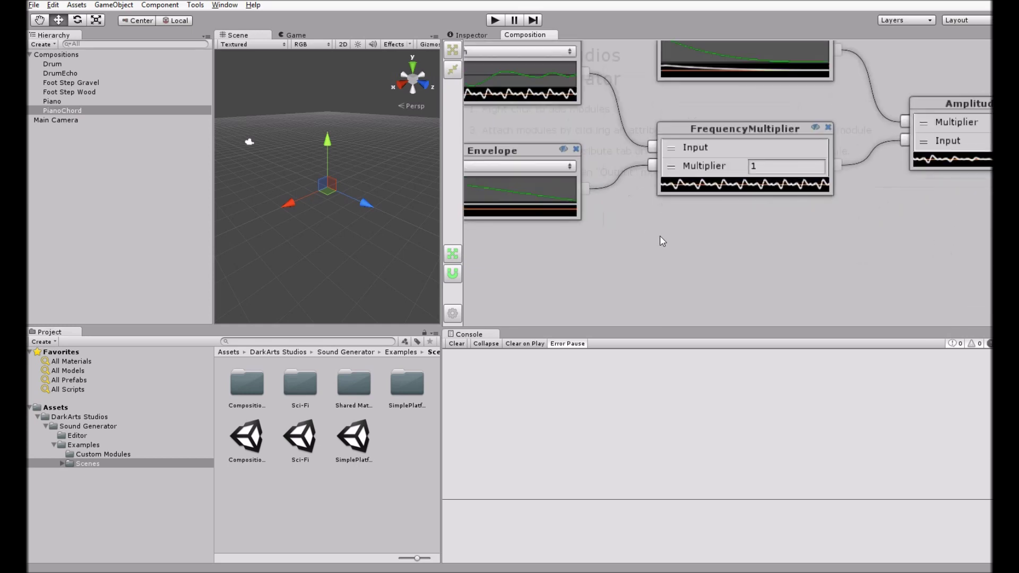
pyautogui.scroll(-5, 787, 293)
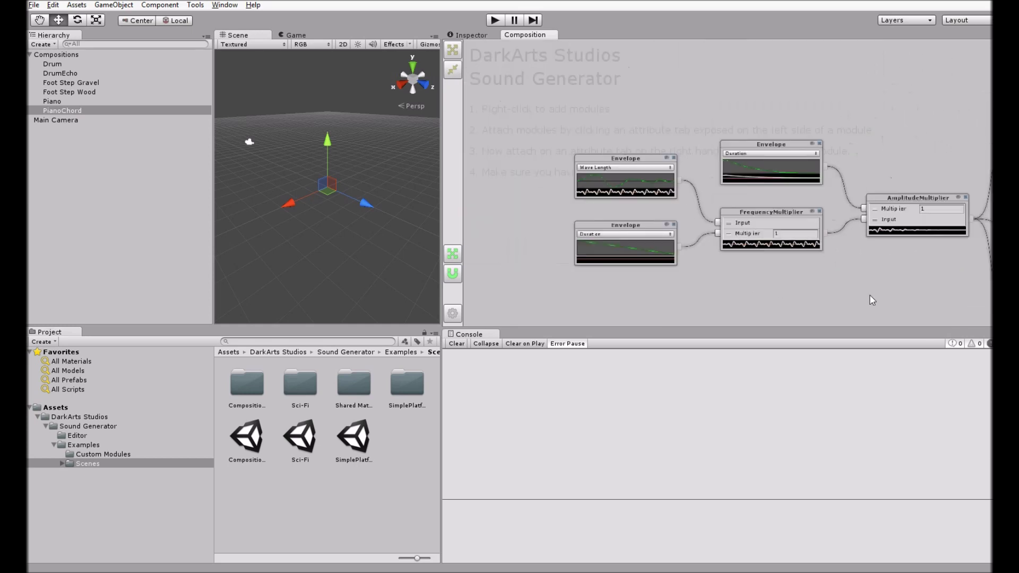
pyautogui.moveTo(751, 271); pyautogui.dragTo(658, 266)
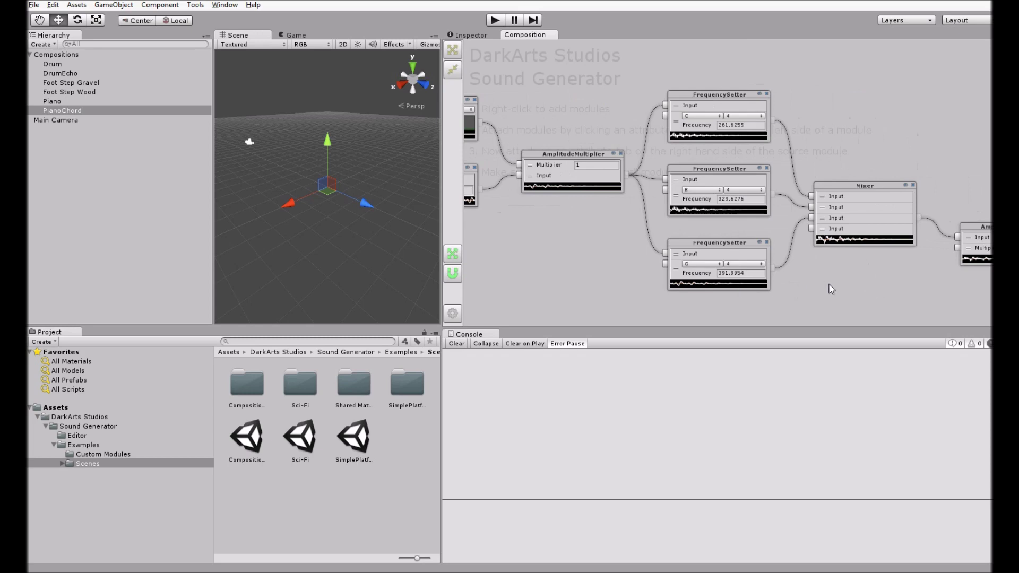
pyautogui.moveTo(832, 289); pyautogui.dragTo(732, 265)
pyautogui.moveTo(836, 270); pyautogui.dragTo(668, 241)
pyautogui.scroll(2, 672, 254)
pyautogui.scroll(1, 731, 261)
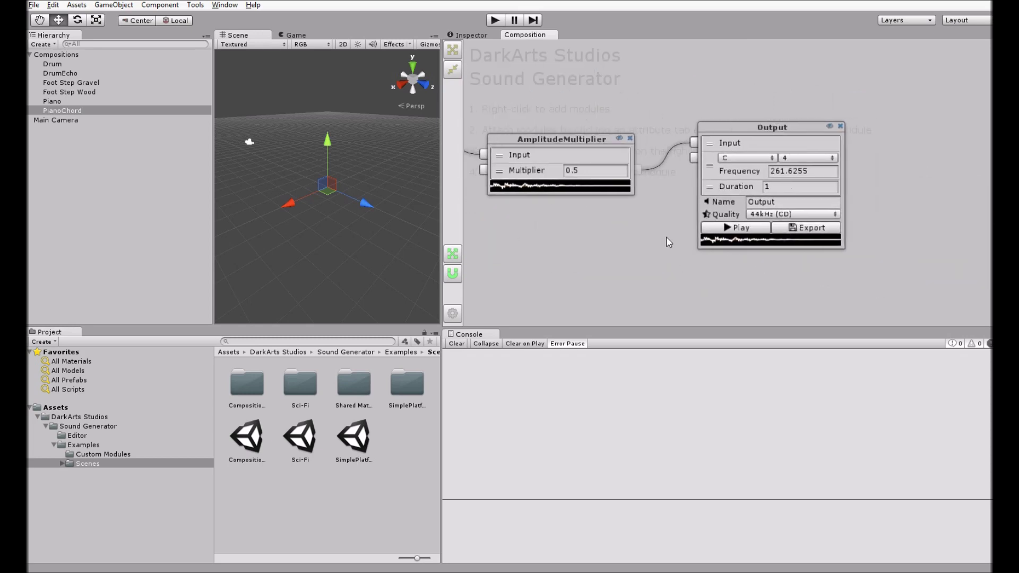
pyautogui.click(741, 228)
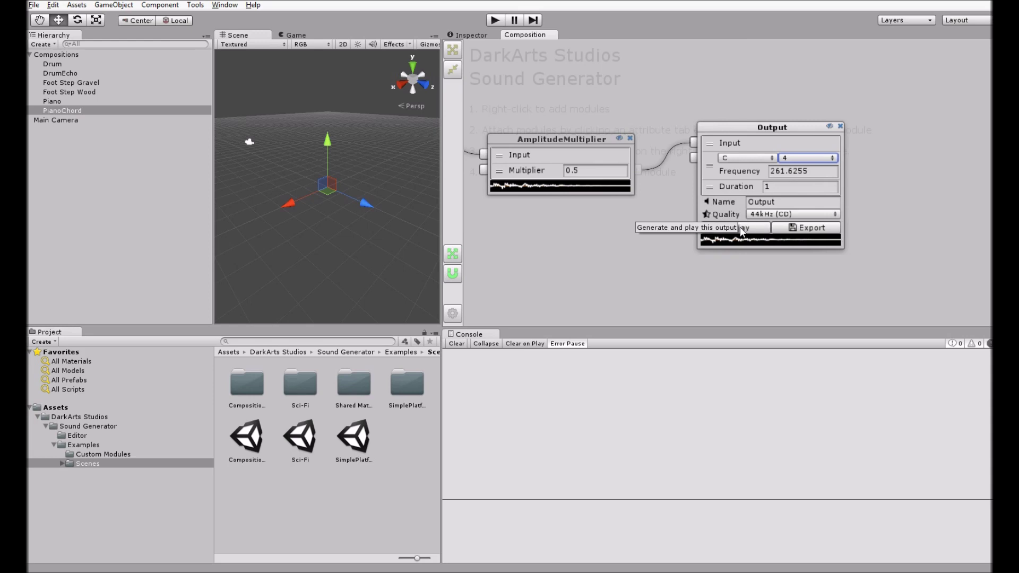
# Pan back to the left-side Envelope modules and open the SimplePlatformer example scene
pyautogui.scroll(-4, 748, 237)
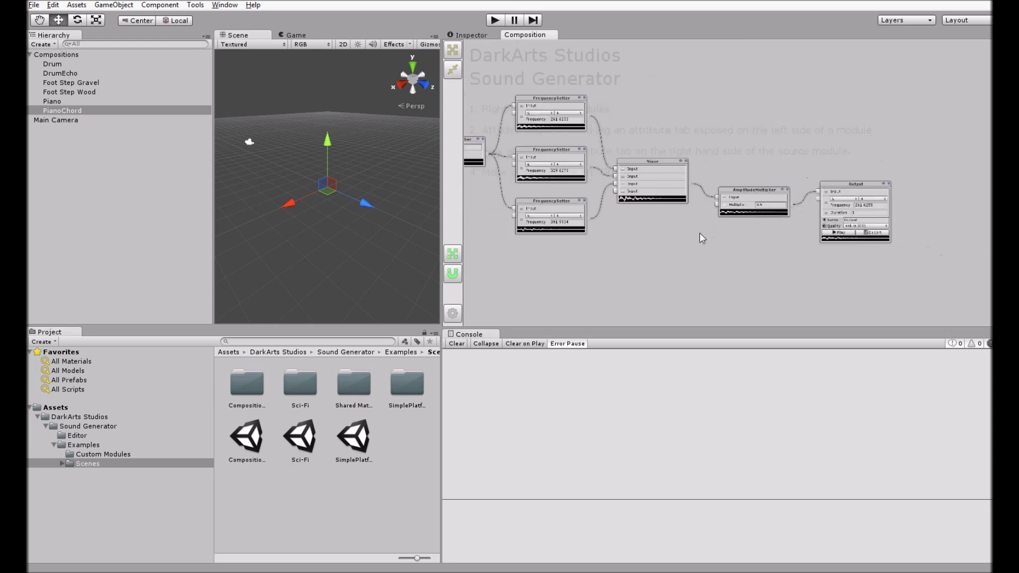
pyautogui.scroll(-1, 679, 243)
pyautogui.moveTo(665, 248); pyautogui.dragTo(786, 249)
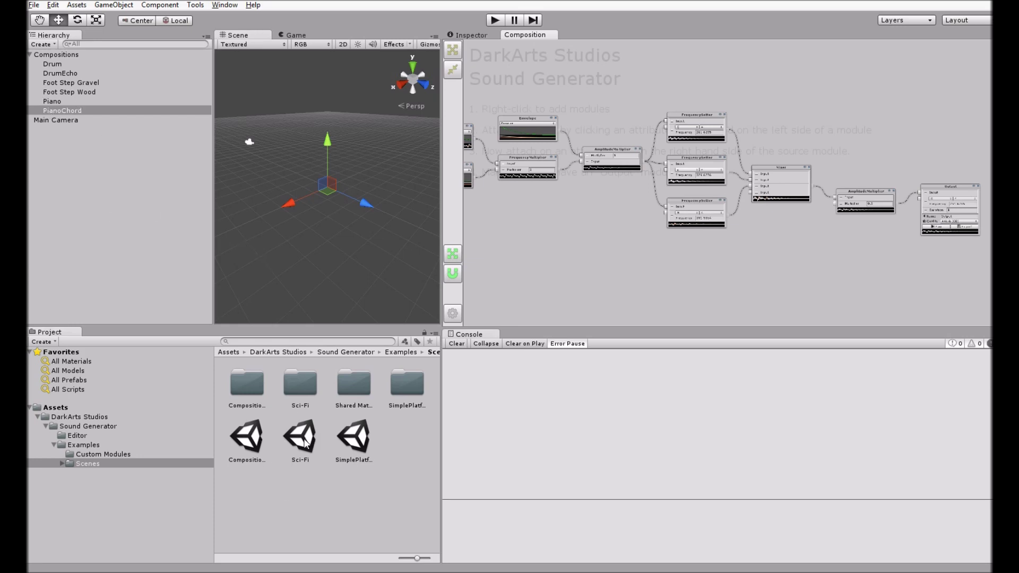
pyautogui.doubleClick(351, 437)
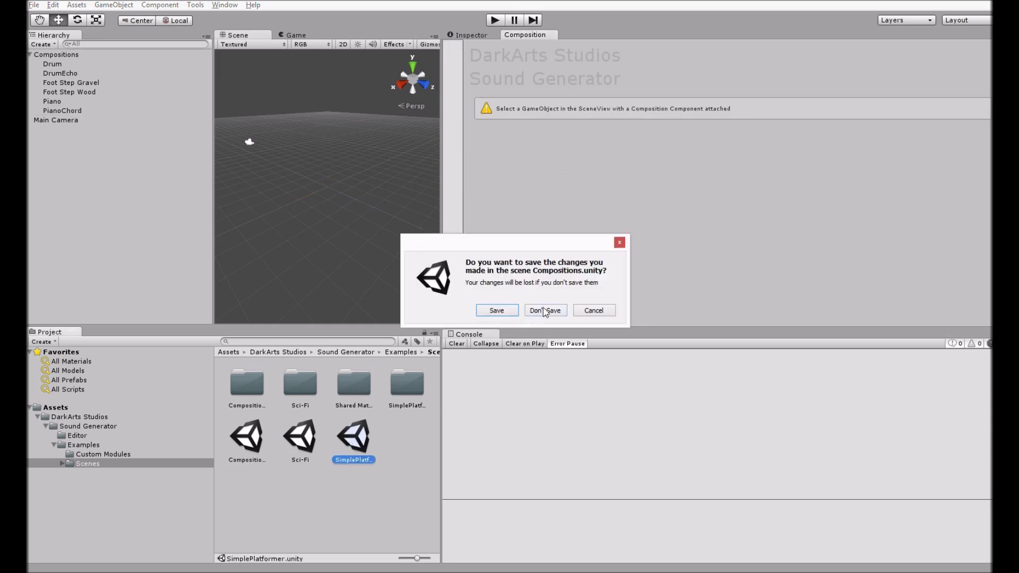
# Load SimplePlatformer without saving, run it, jump and move the player to collect coins, then stop
pyautogui.click(544, 310)
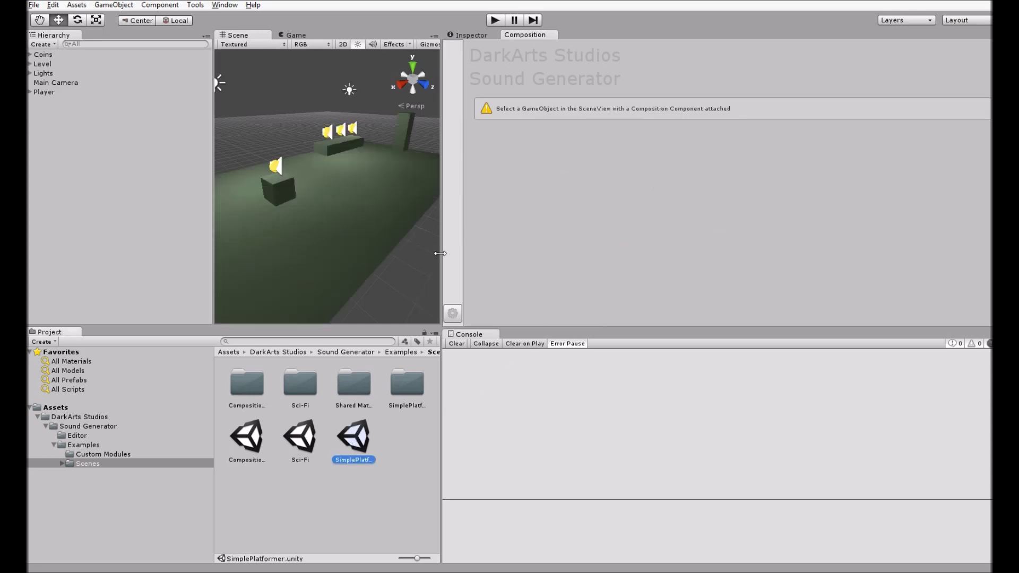
pyautogui.moveTo(440, 253); pyautogui.dragTo(555, 254)
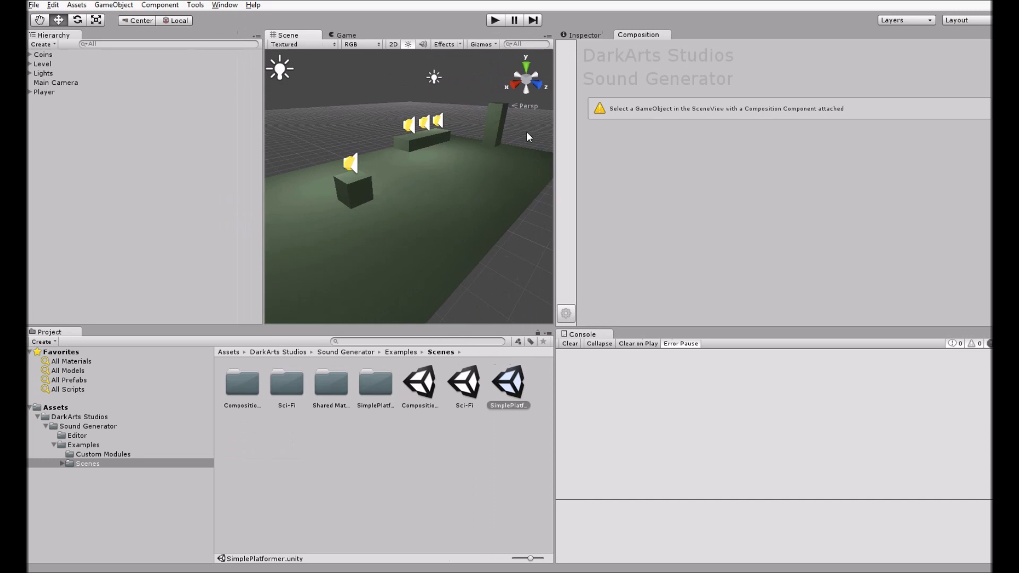
pyautogui.click(495, 20)
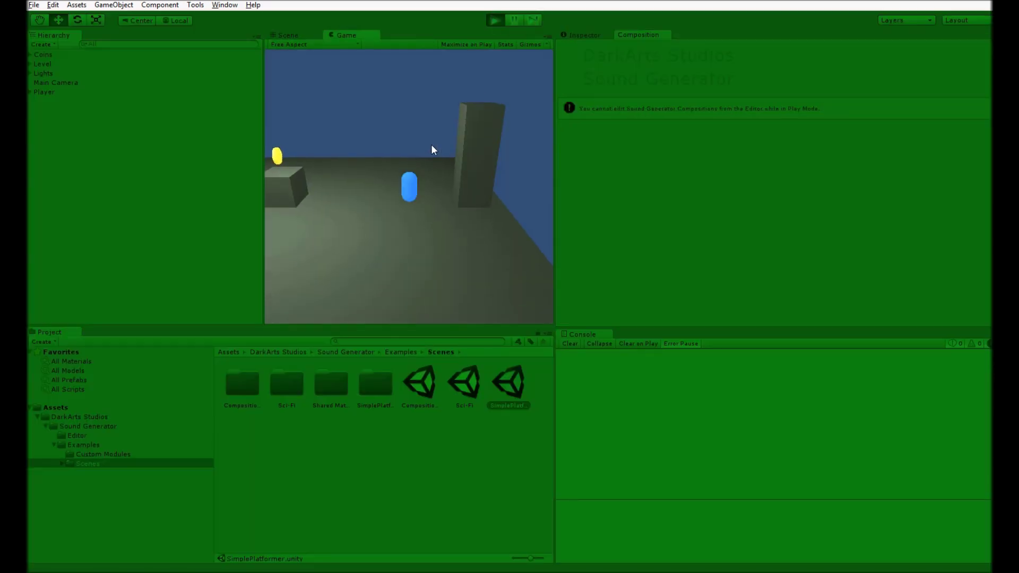
pyautogui.press('space')
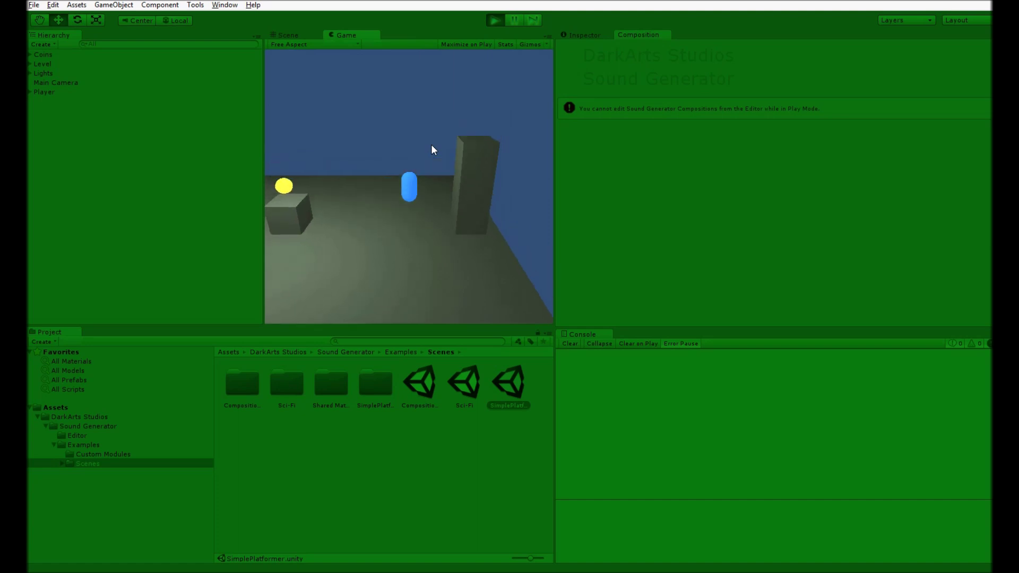
pyautogui.press('Left')
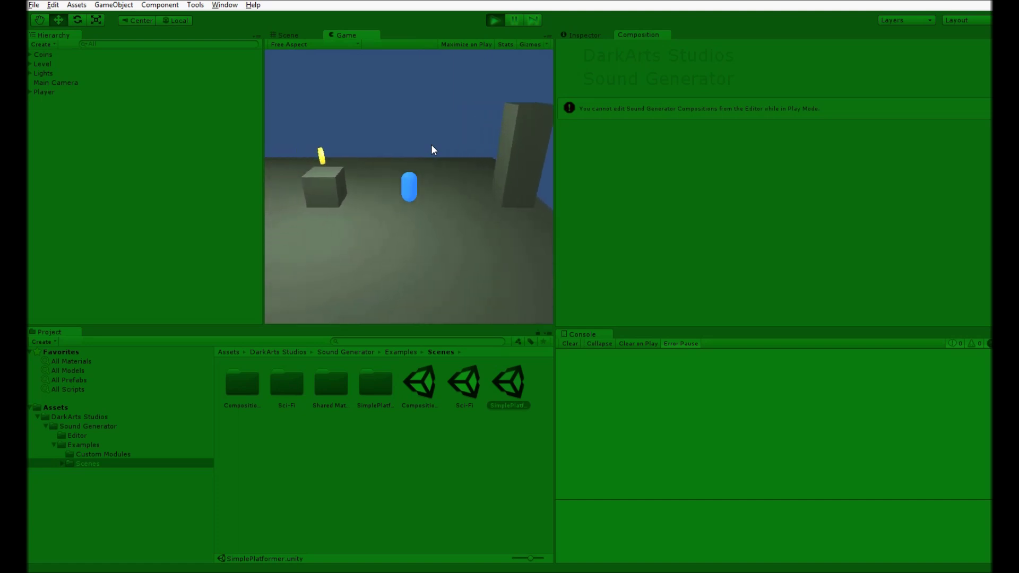
pyautogui.press('Left')
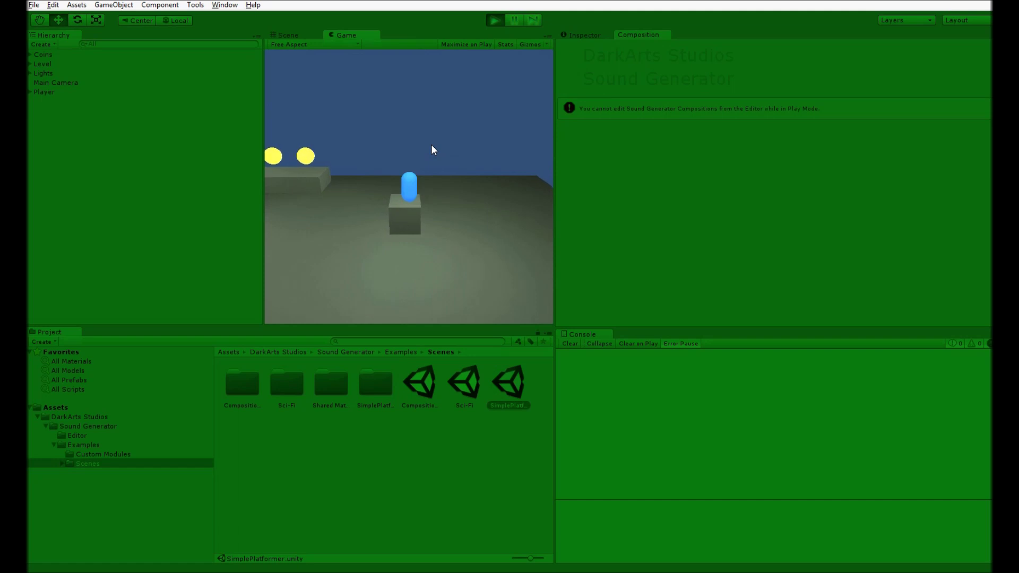
pyautogui.press('Left')
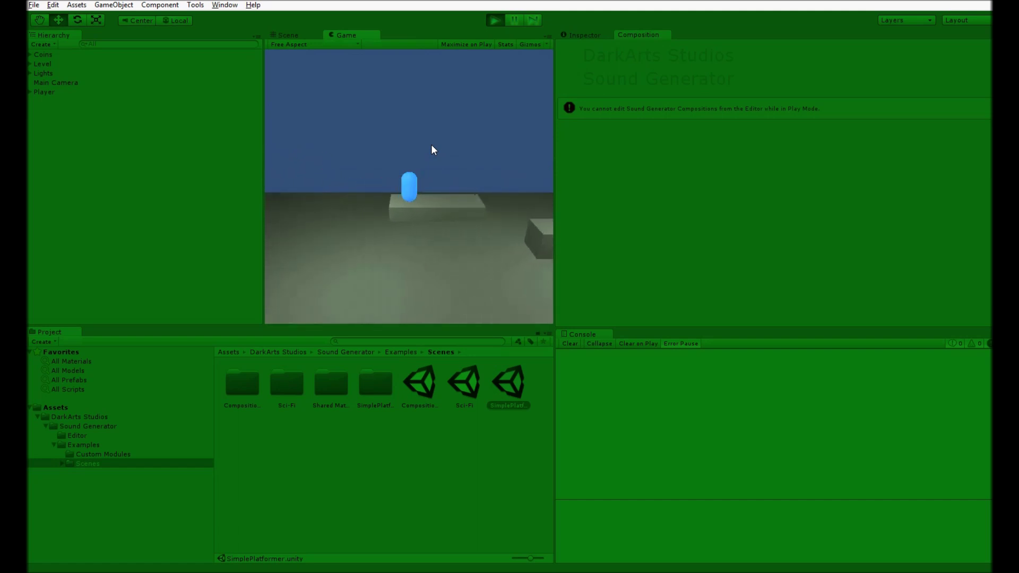
pyautogui.press('space')
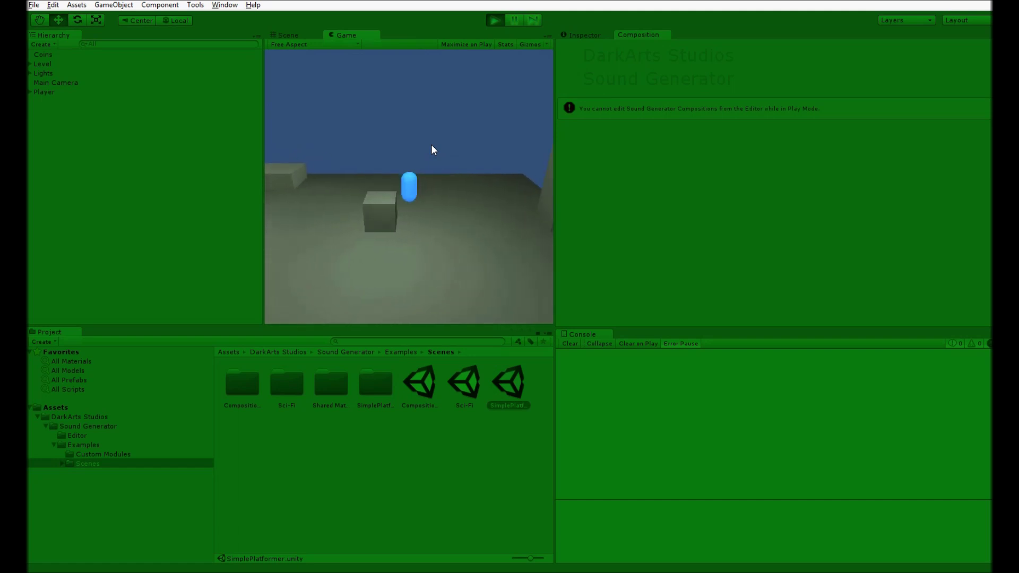
pyautogui.click(493, 21)
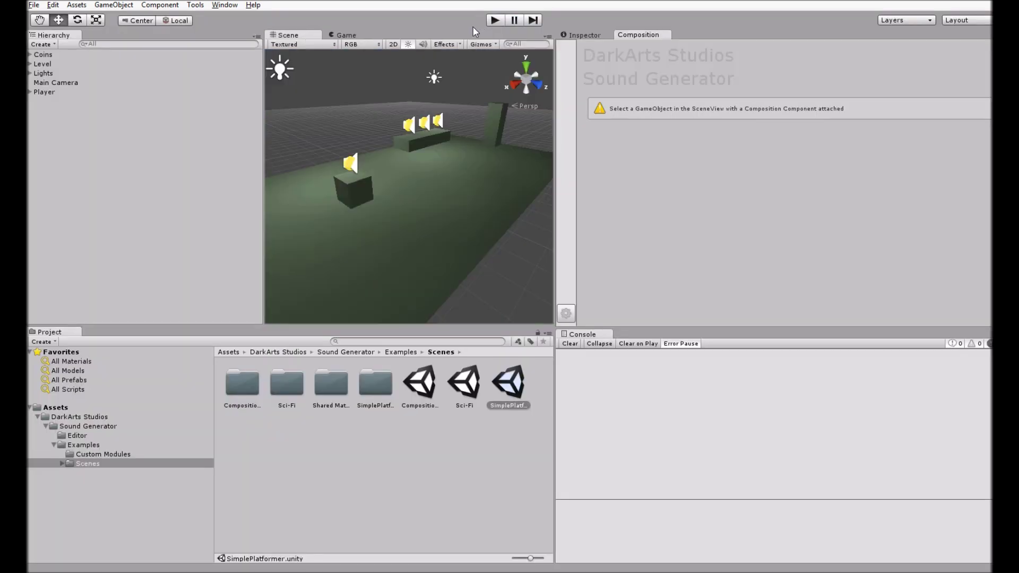
# Select the first Coin, play its sound twice, and cancel the WAV export
pyautogui.click(30, 53)
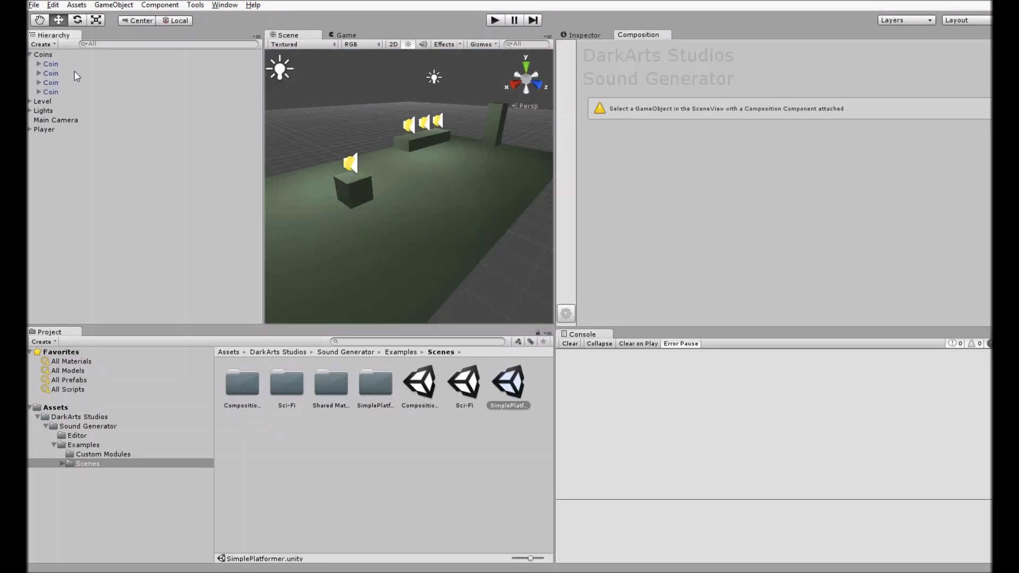
pyautogui.click(52, 67)
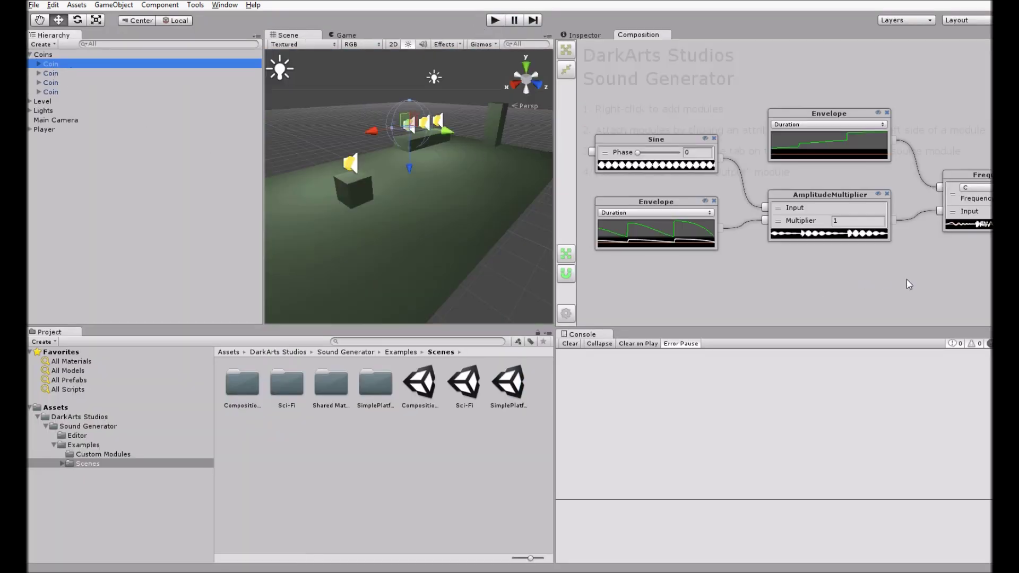
pyautogui.moveTo(906, 280); pyautogui.dragTo(795, 256)
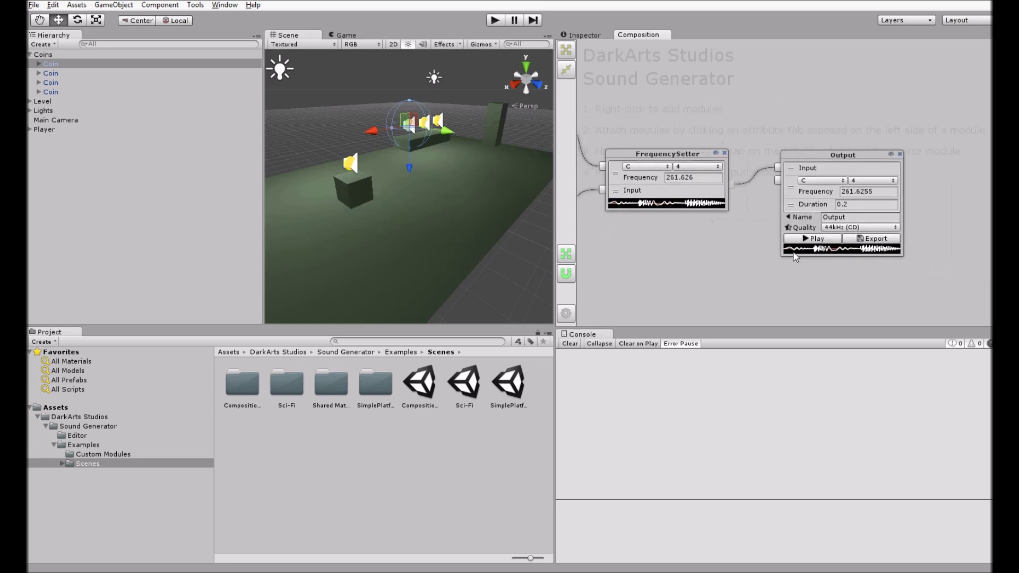
pyautogui.click(805, 240)
pyautogui.click(805, 240)
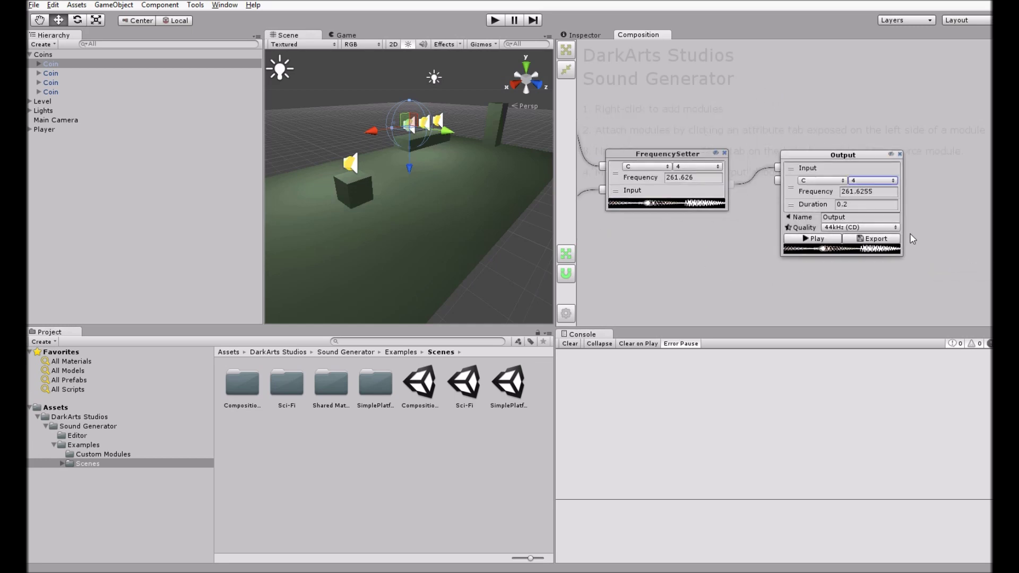
pyautogui.click(873, 240)
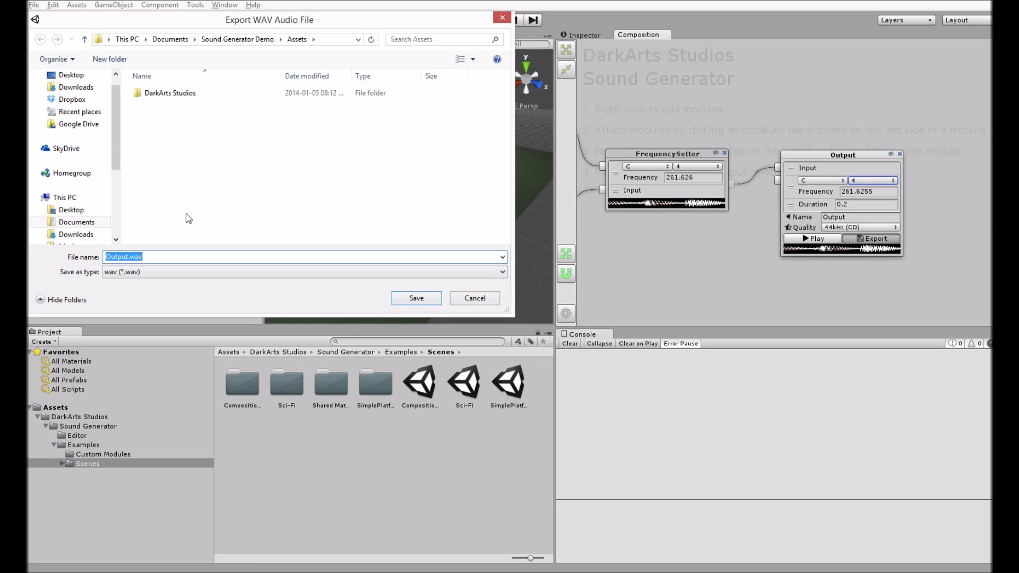
pyautogui.click(502, 19)
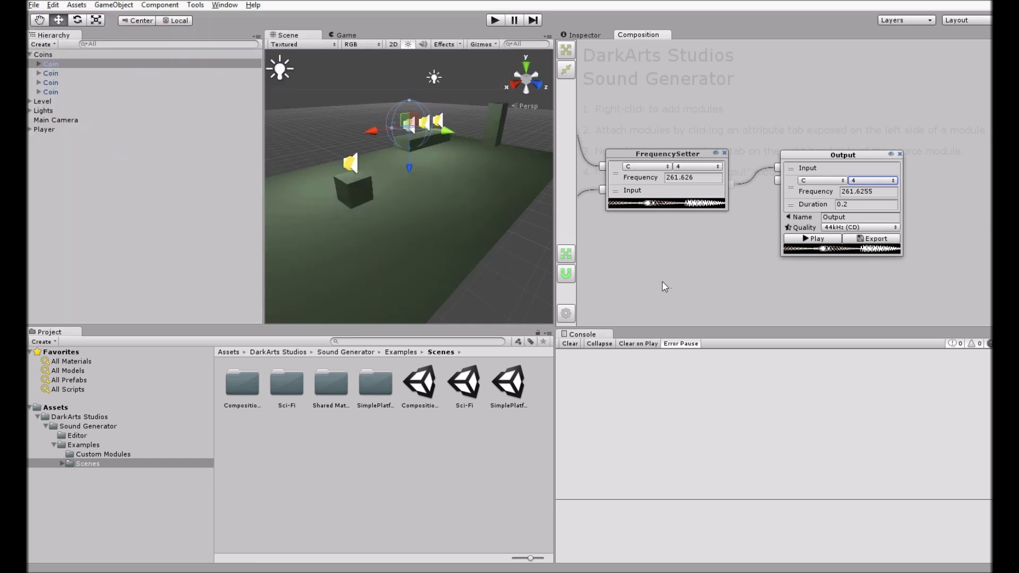
# Pan through the coin graph's Sine, Envelope, AmplitudeMultiplier, FrequencySetter and Output modules
pyautogui.moveTo(664, 284); pyautogui.dragTo(850, 286)
pyautogui.moveTo(676, 284); pyautogui.dragTo(782, 277)
pyautogui.moveTo(875, 283)
pyautogui.mouseDown()
pyautogui.moveTo(726, 268)
pyautogui.moveTo(918, 280)
pyautogui.mouseUp()
pyautogui.moveTo(773, 284)
pyautogui.mouseDown()
pyautogui.moveTo(869, 291)
pyautogui.moveTo(867, 277)
pyautogui.moveTo(830, 257)
pyautogui.mouseUp()
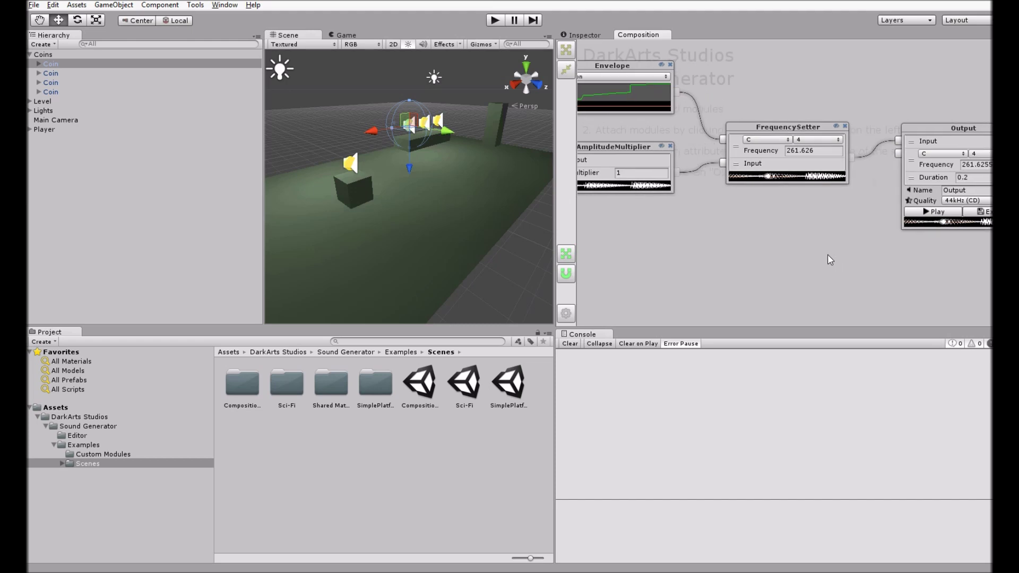
pyautogui.moveTo(828, 256); pyautogui.dragTo(815, 258)
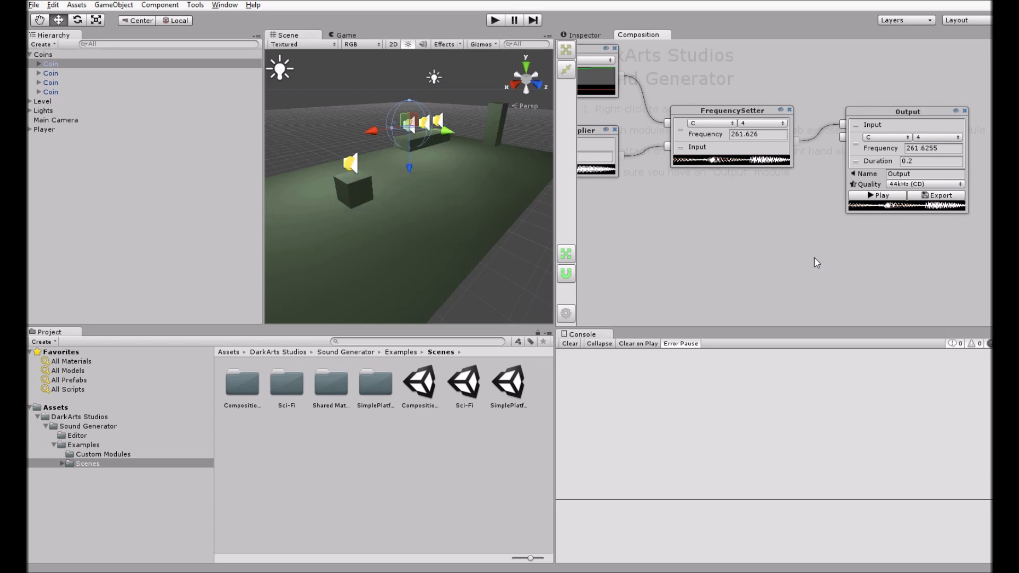
pyautogui.click(38, 63)
pyautogui.click(37, 64)
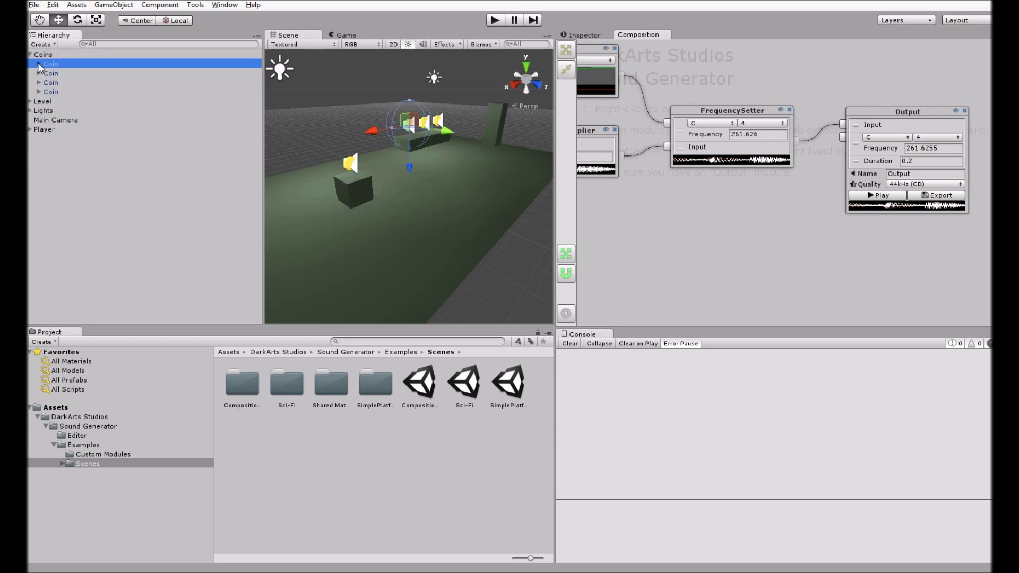
# Select the Player, play its low sound, then open the Sci-Fi example scene
pyautogui.click(46, 129)
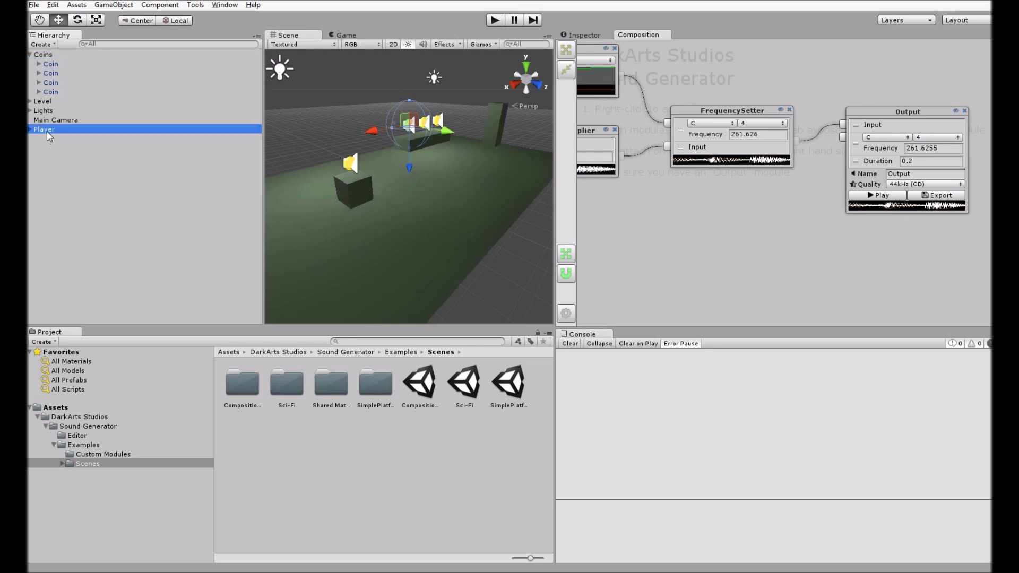
pyautogui.moveTo(895, 289); pyautogui.dragTo(811, 254)
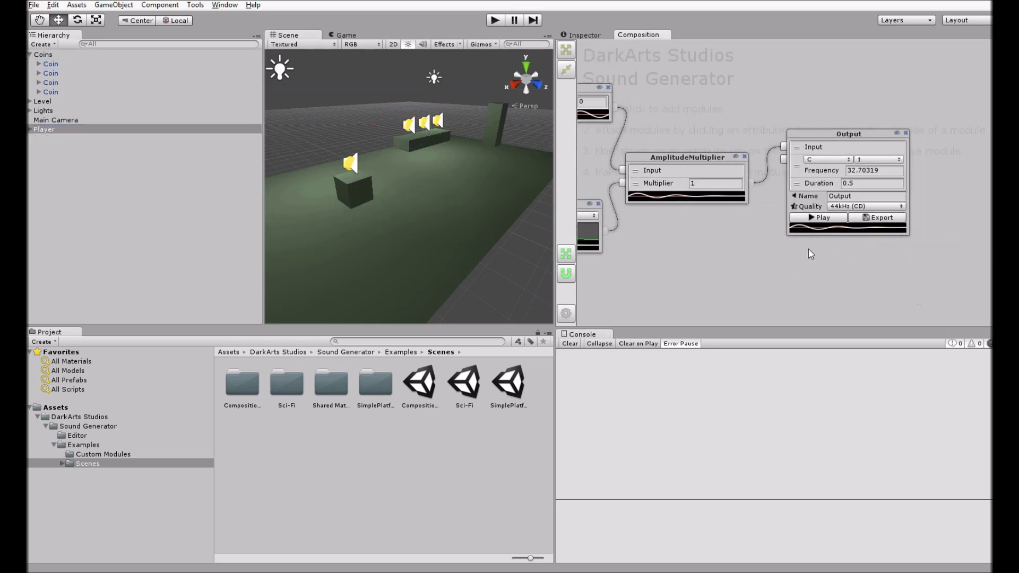
pyautogui.click(814, 219)
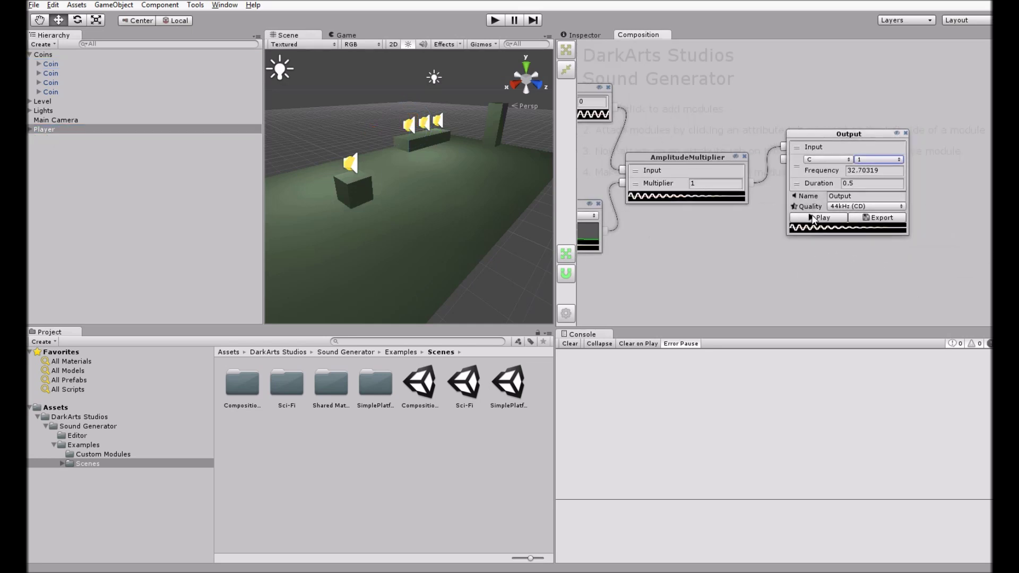
pyautogui.moveTo(677, 256); pyautogui.dragTo(739, 259)
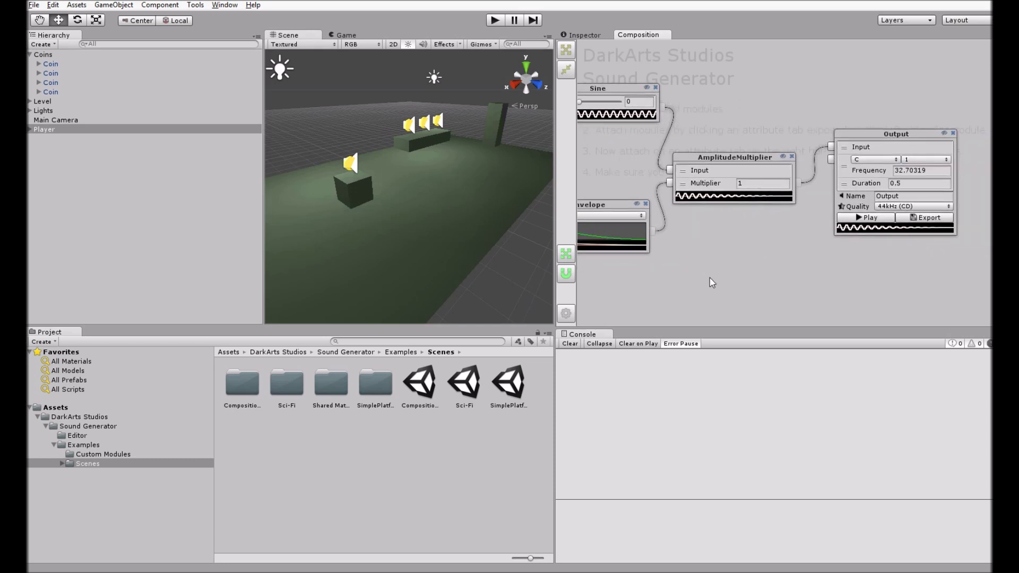
pyautogui.doubleClick(467, 386)
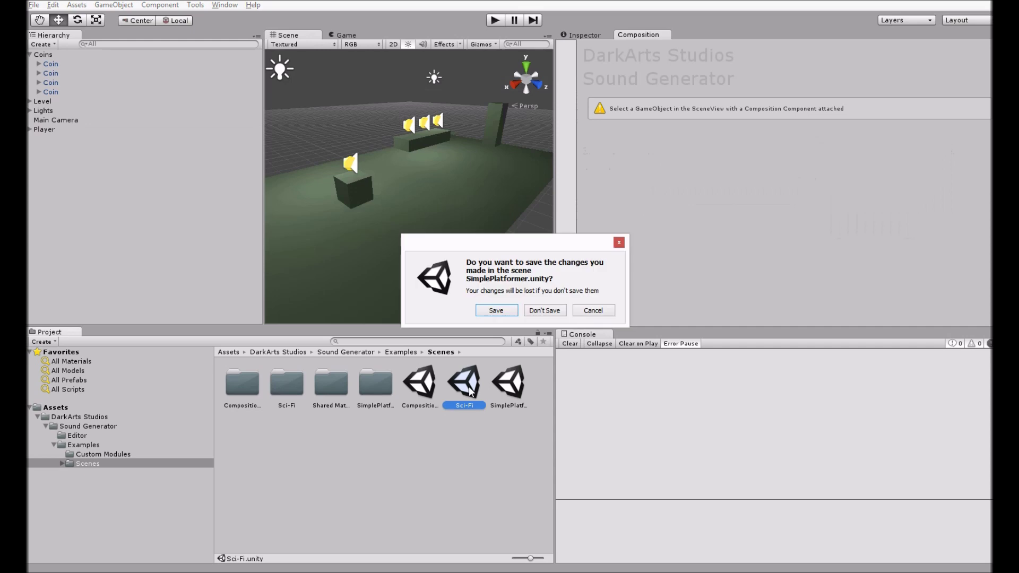
# Load the Sci-Fi scene without saving SimplePlatformer, run it, and stop play mode
pyautogui.click(544, 310)
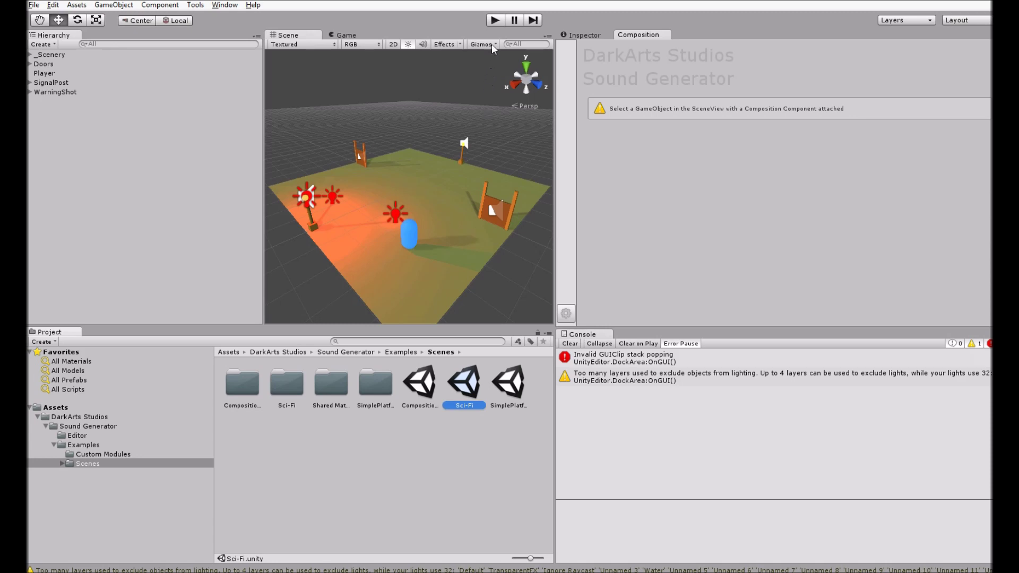
pyautogui.click(494, 20)
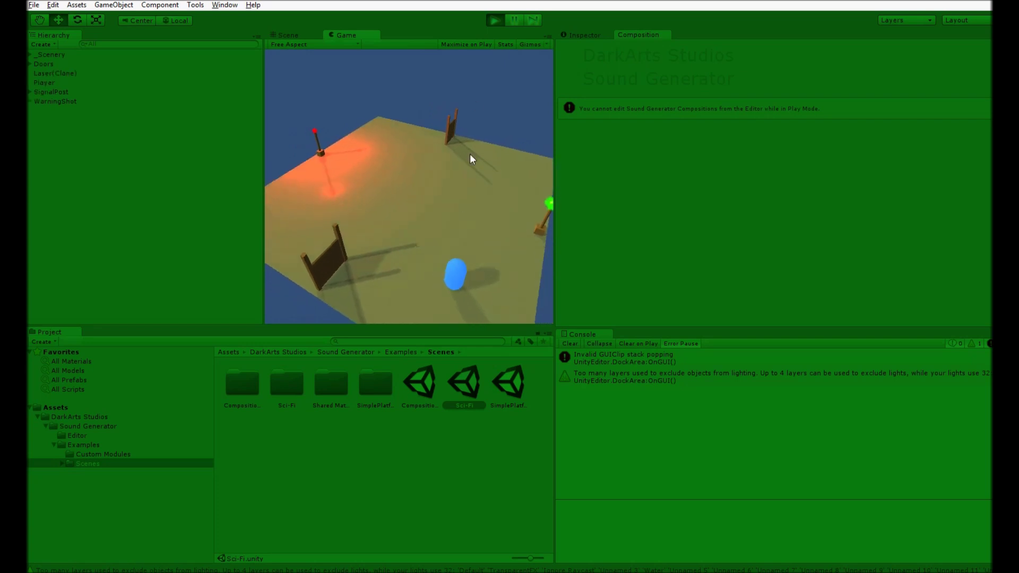
pyautogui.click(493, 20)
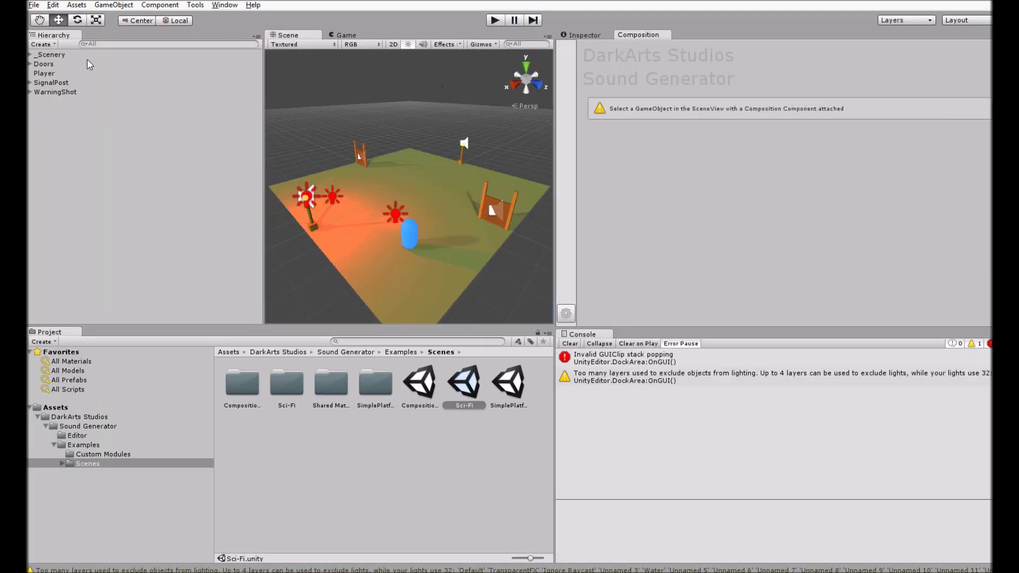
# Start a new empty scene, discarding the Sci-Fi scene's changes, and widen the Composition panel
pyautogui.click(34, 5)
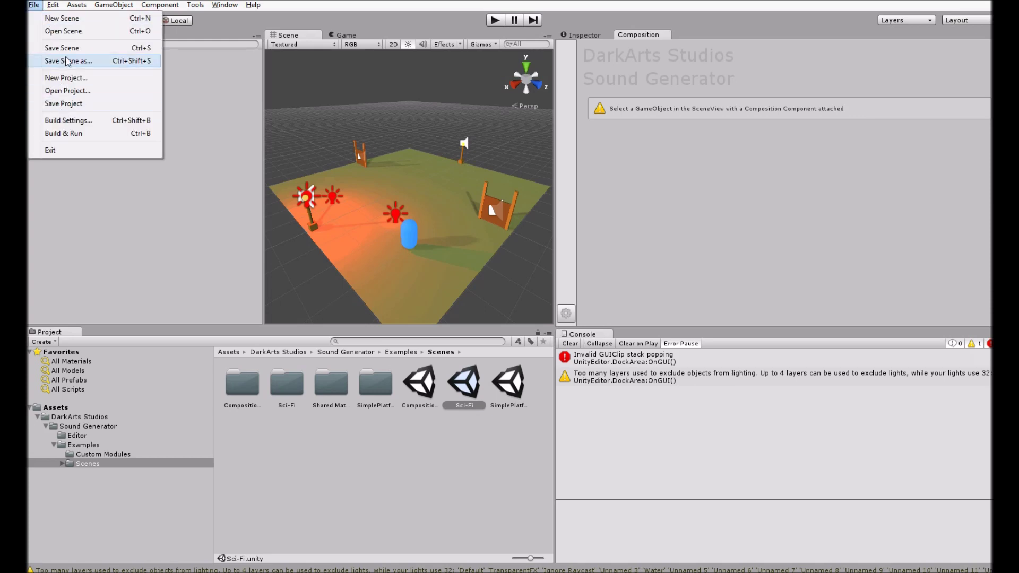
pyautogui.click(62, 18)
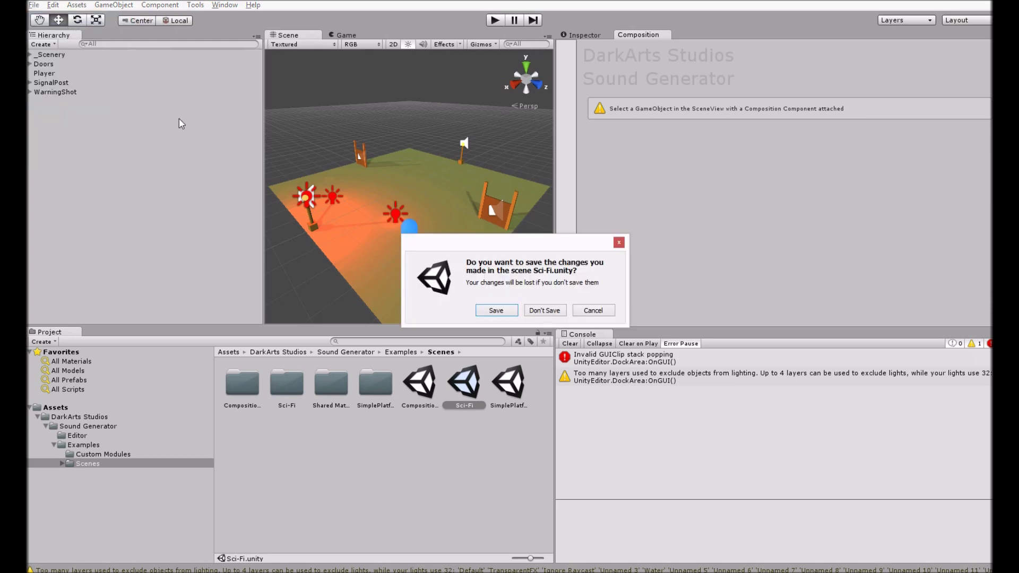
pyautogui.click(544, 311)
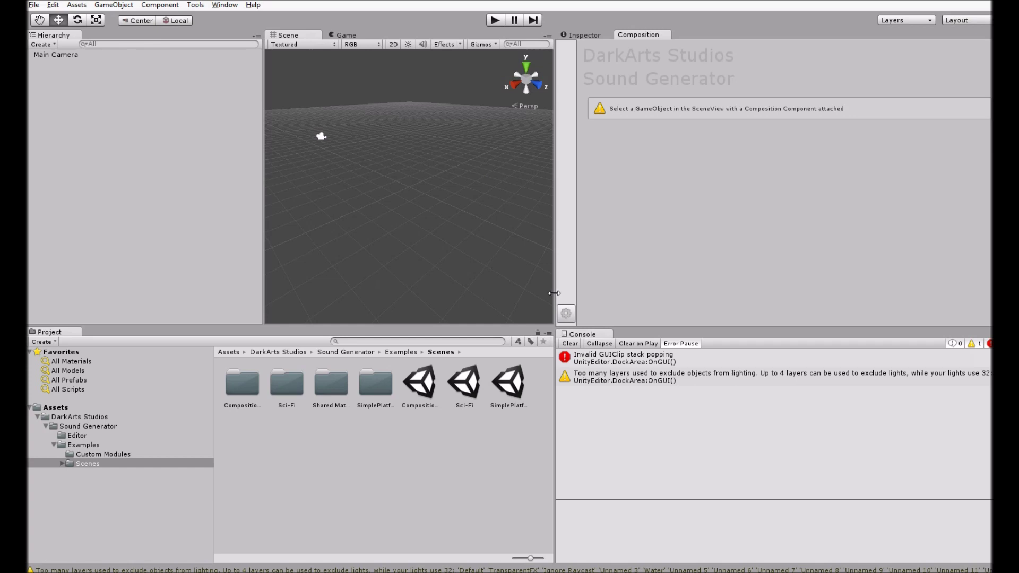
pyautogui.moveTo(554, 293); pyautogui.dragTo(487, 293)
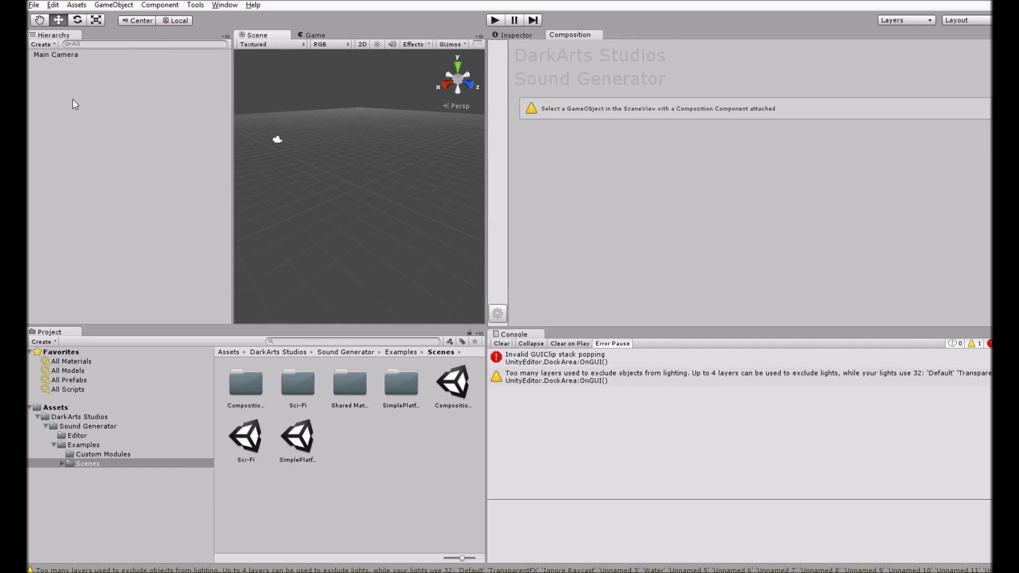
# Add a Sound Generator Composition to Main Camera, clear the Console, and enlarge the composition editor
pyautogui.click(49, 55)
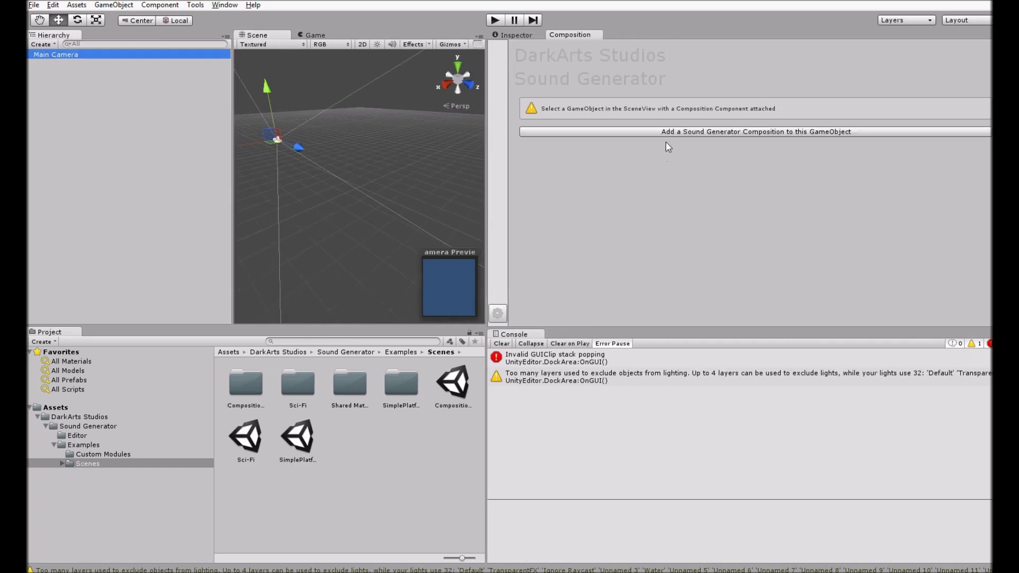
pyautogui.click(673, 132)
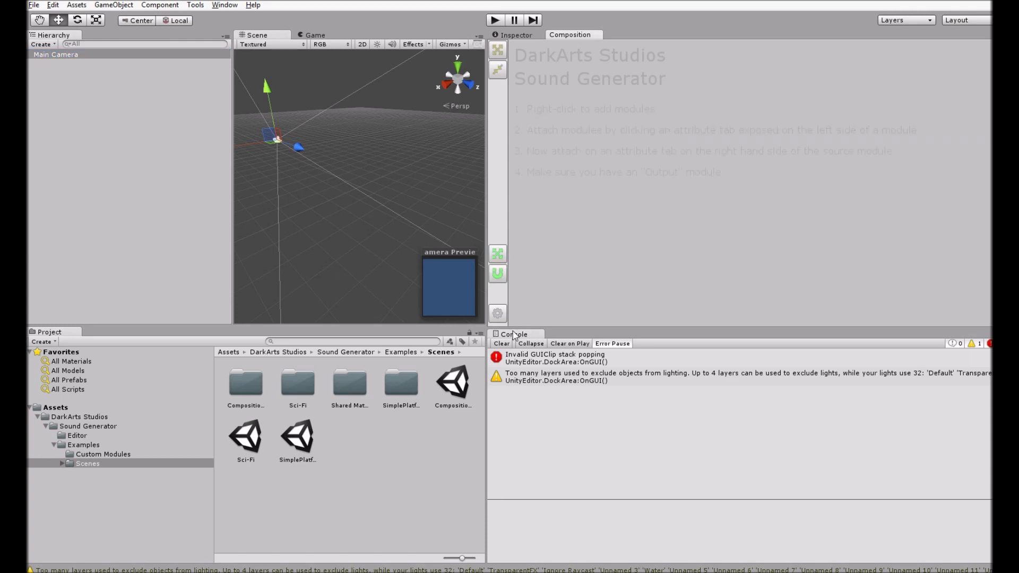
pyautogui.click(502, 344)
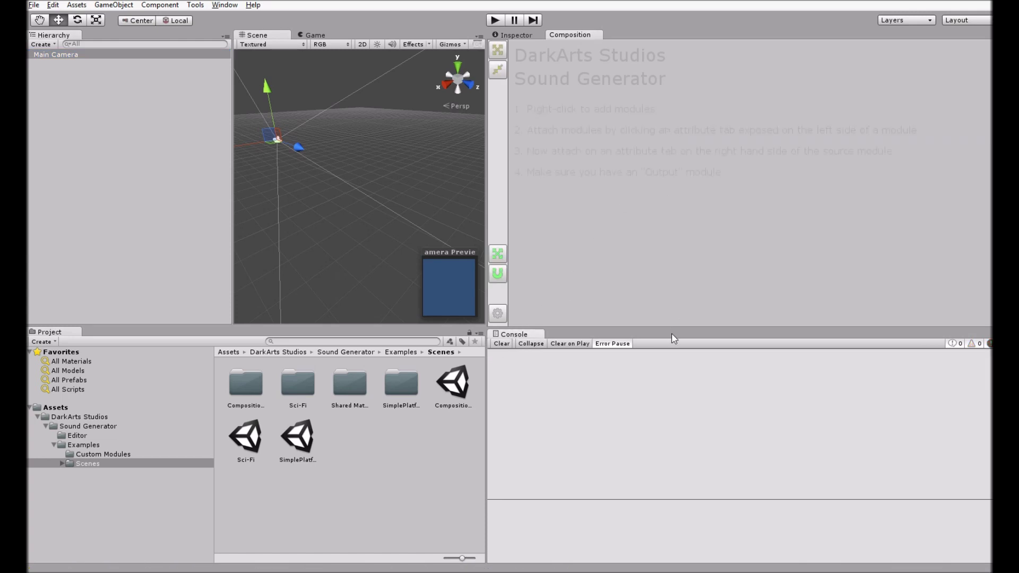
pyautogui.moveTo(672, 326); pyautogui.dragTo(672, 379)
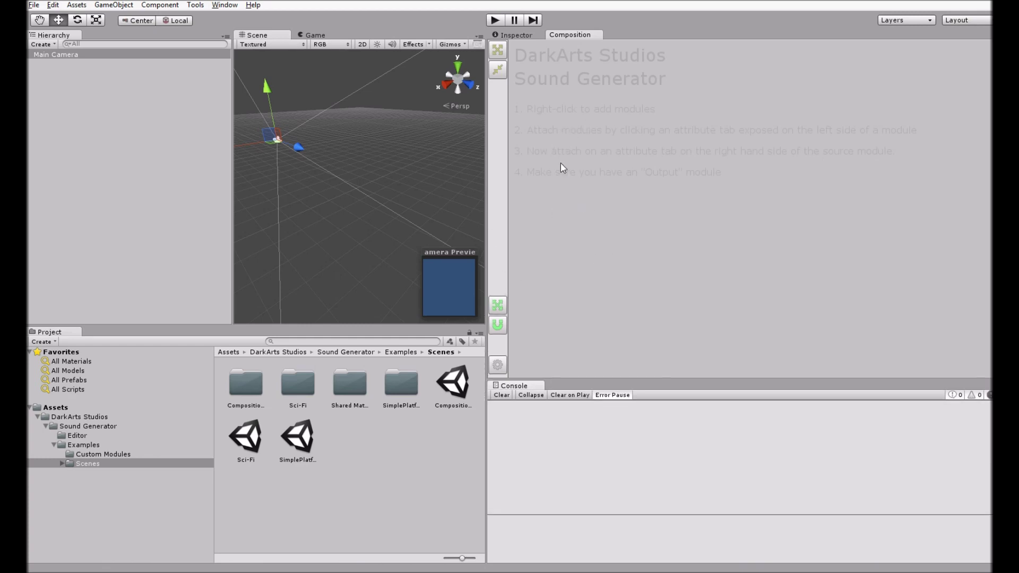
# Add an Output module and a Sine oscillator module to the composition canvas
pyautogui.rightClick(736, 183)
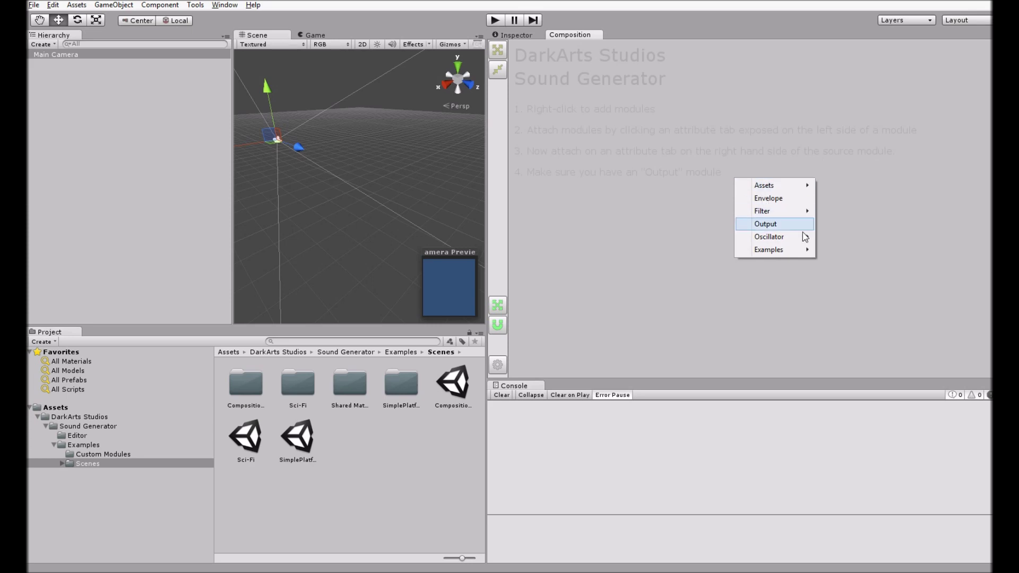
pyautogui.click(796, 223)
pyautogui.moveTo(816, 184); pyautogui.dragTo(890, 168)
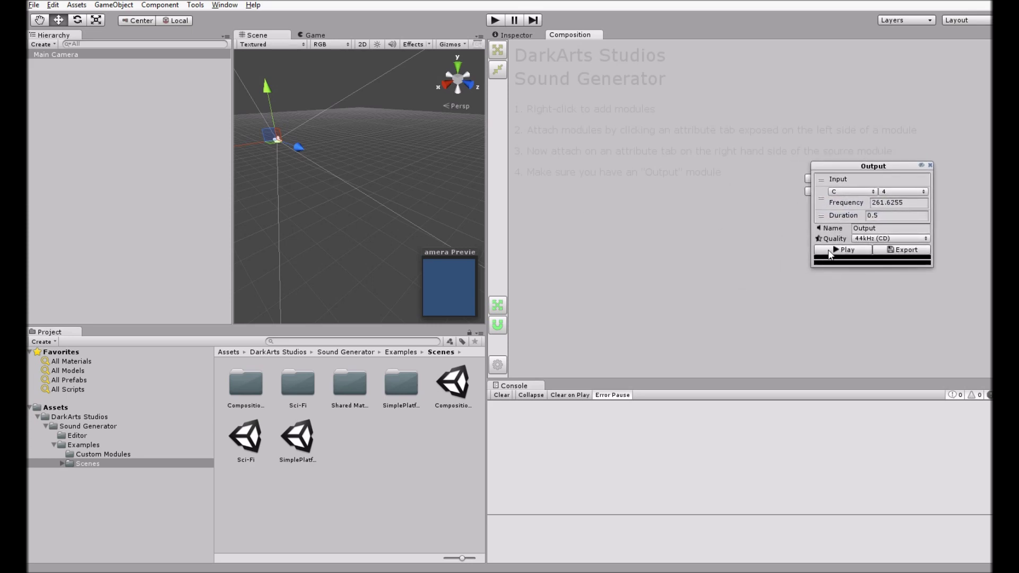
pyautogui.rightClick(607, 158)
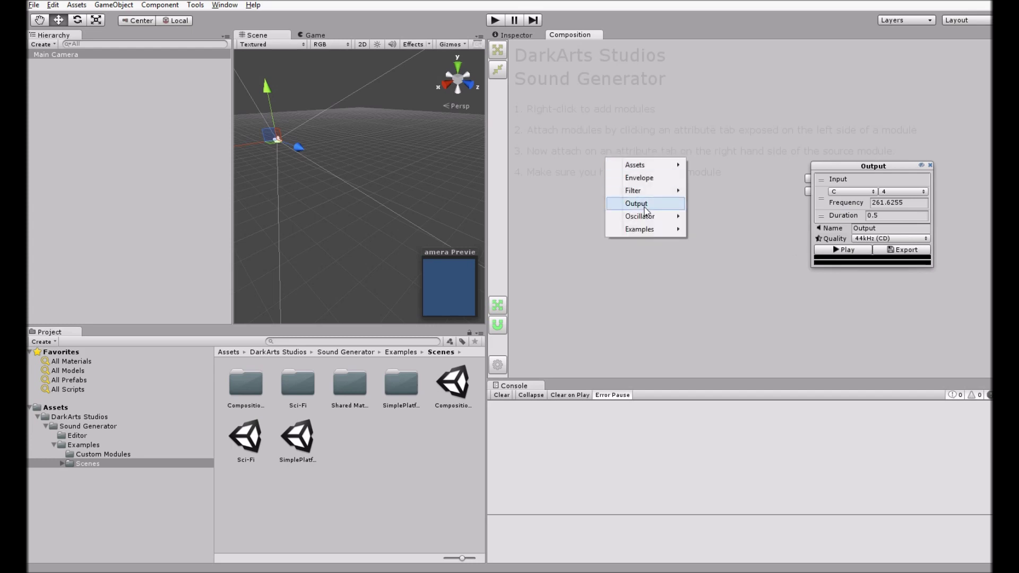
pyautogui.moveTo(647, 217)
pyautogui.click(710, 255)
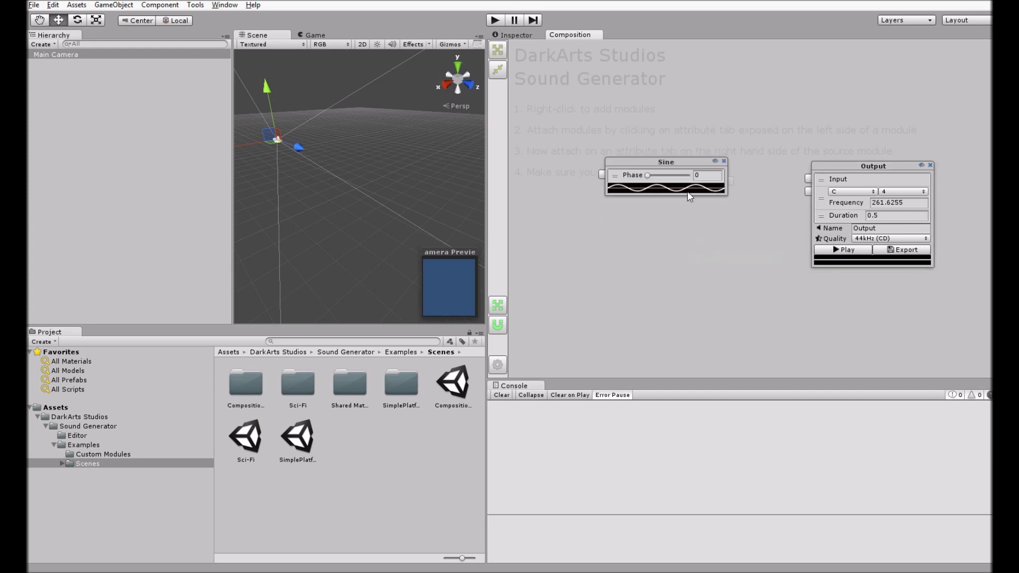
pyautogui.moveTo(677, 161); pyautogui.dragTo(662, 147)
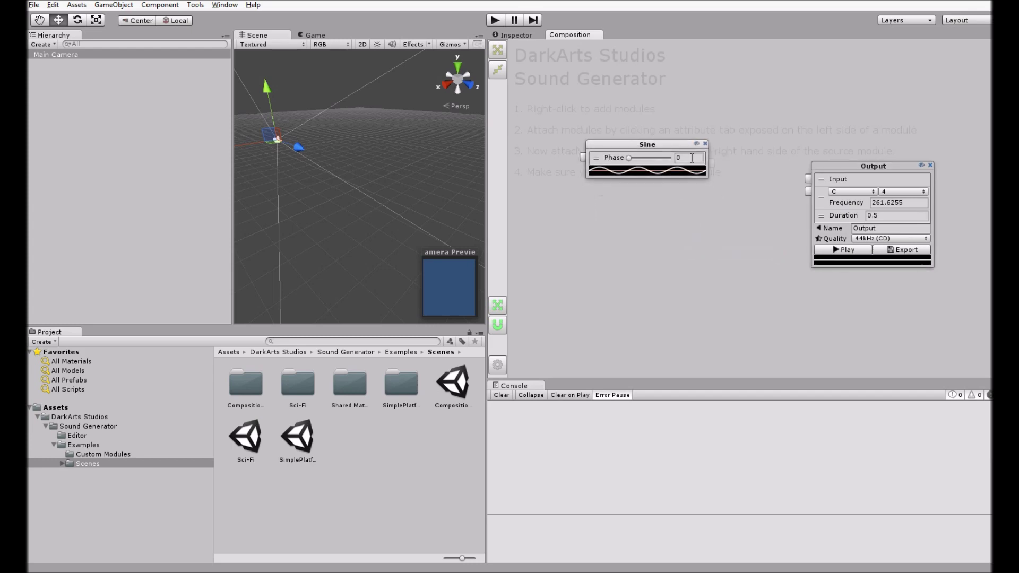
# Connect the Sine into Output's Input and play the resulting C4 tone
pyautogui.click(809, 179)
pyautogui.click(713, 163)
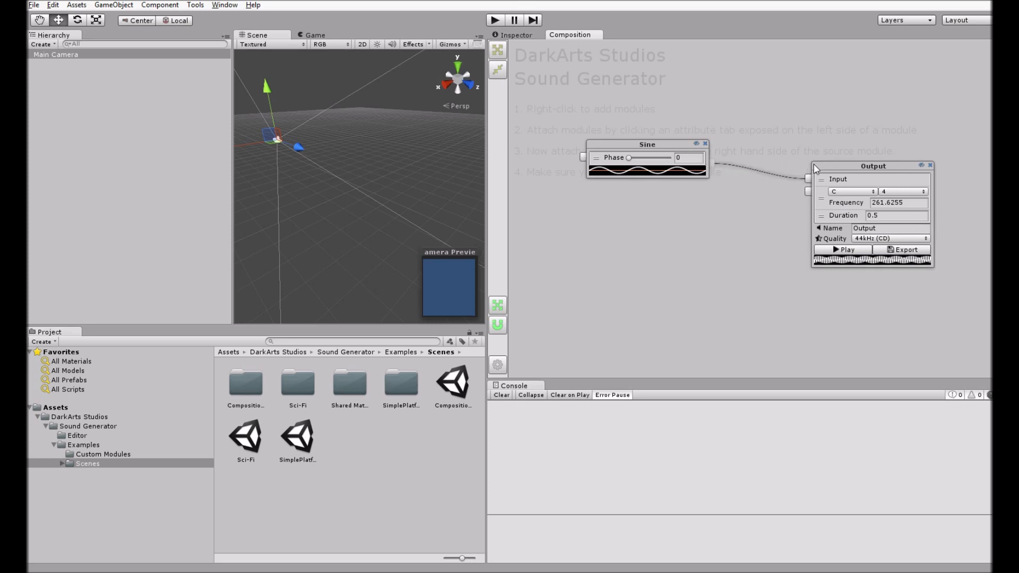
pyautogui.moveTo(831, 204); pyautogui.dragTo(822, 177)
pyautogui.click(832, 224)
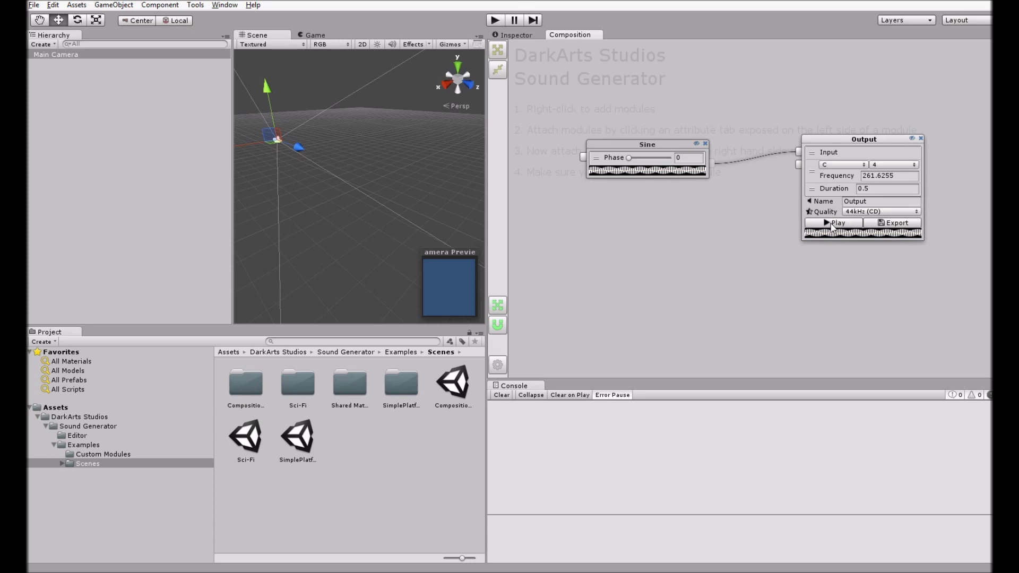
pyautogui.scroll(-5, 743, 196)
pyautogui.scroll(2, 743, 197)
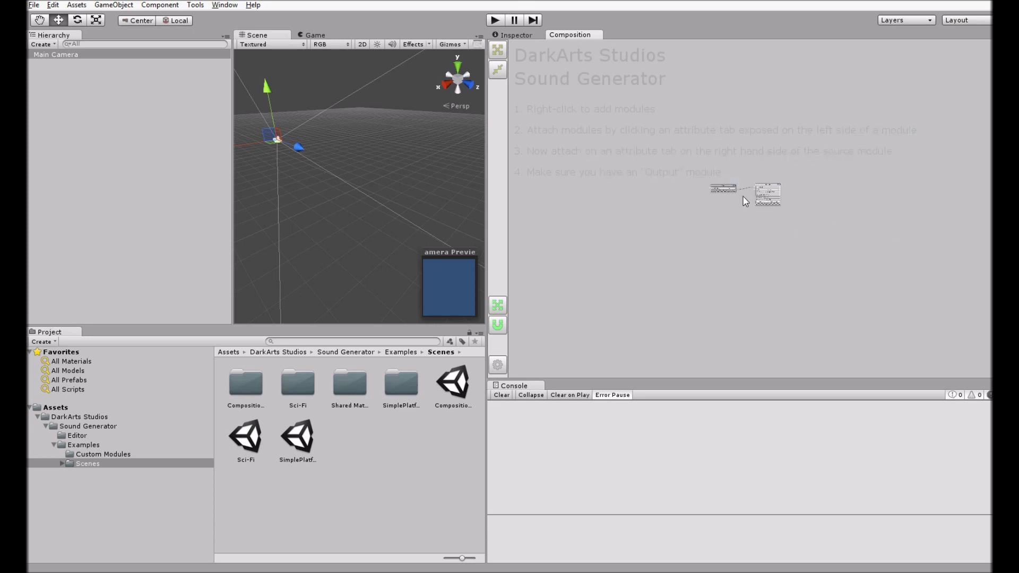
pyautogui.click(498, 50)
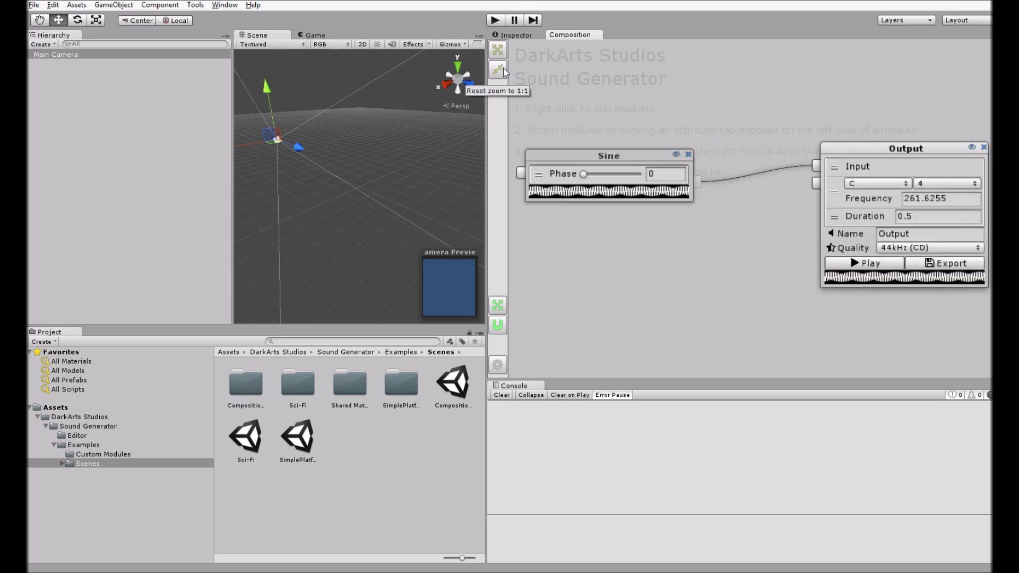
pyautogui.click(498, 71)
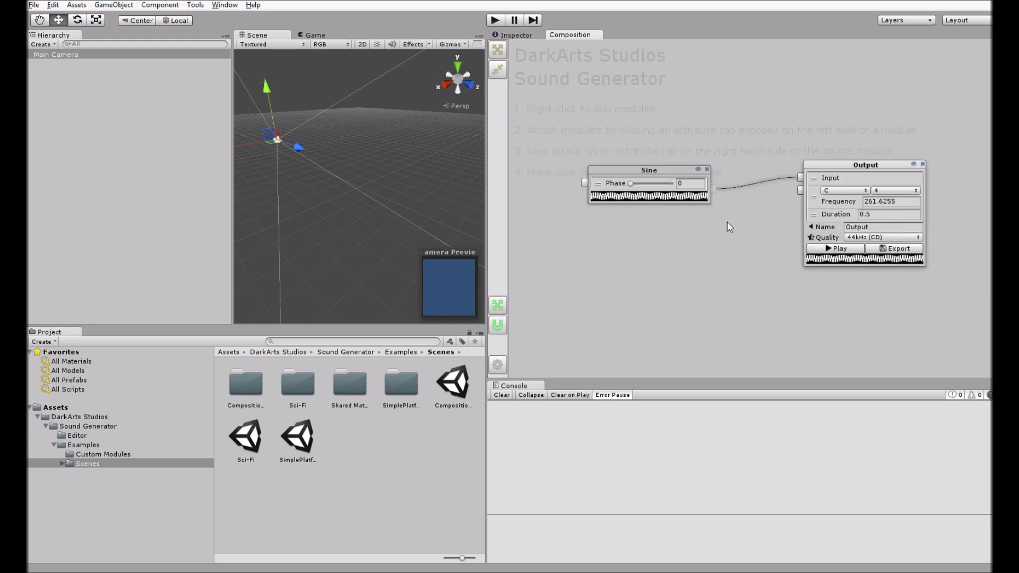
pyautogui.moveTo(775, 271)
pyautogui.mouseDown(button='middle')
pyautogui.moveTo(757, 275)
pyautogui.moveTo(786, 282)
pyautogui.mouseUp(button='middle')
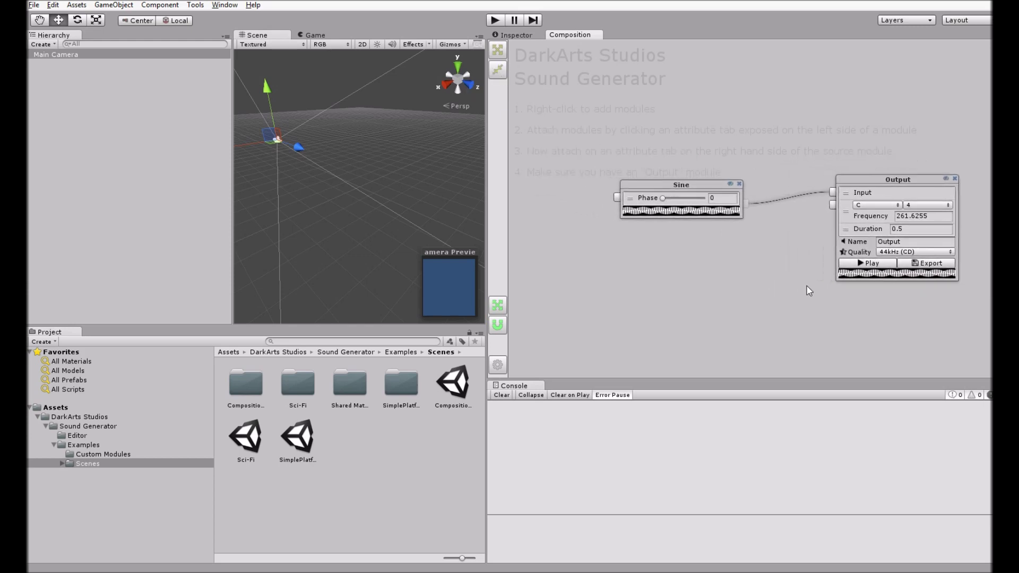
pyautogui.click(892, 253)
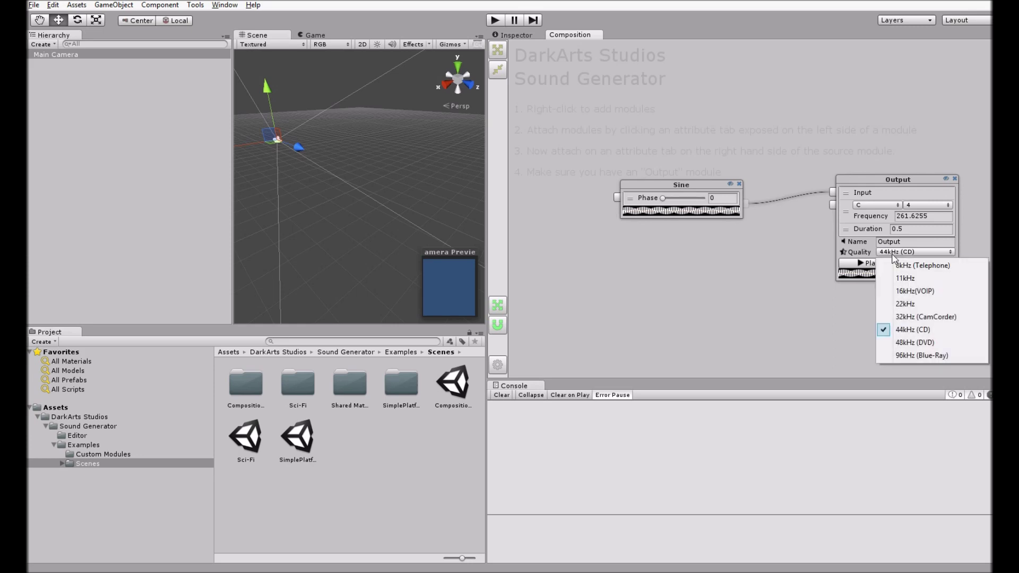
pyautogui.click(898, 265)
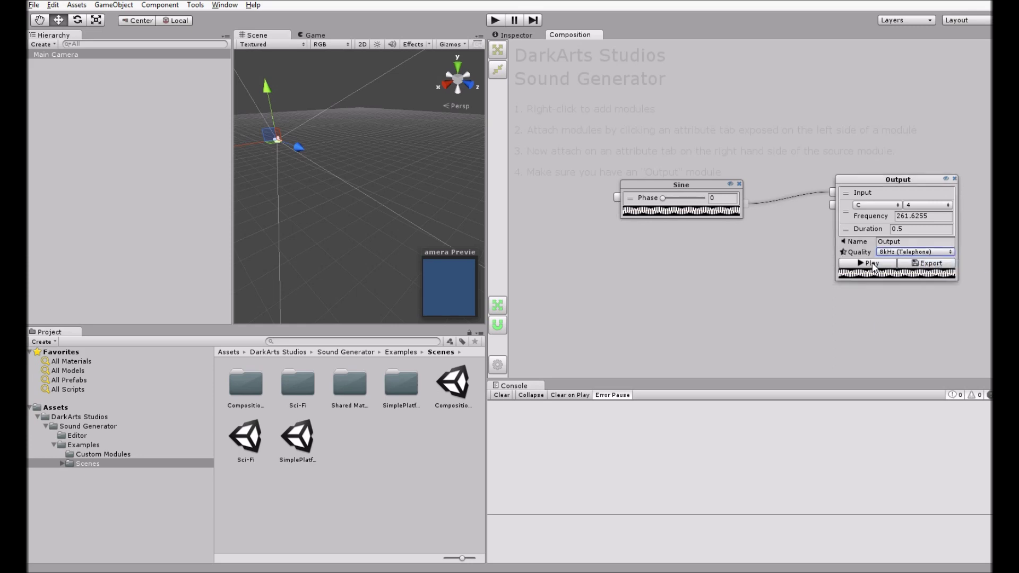
pyautogui.click(916, 251)
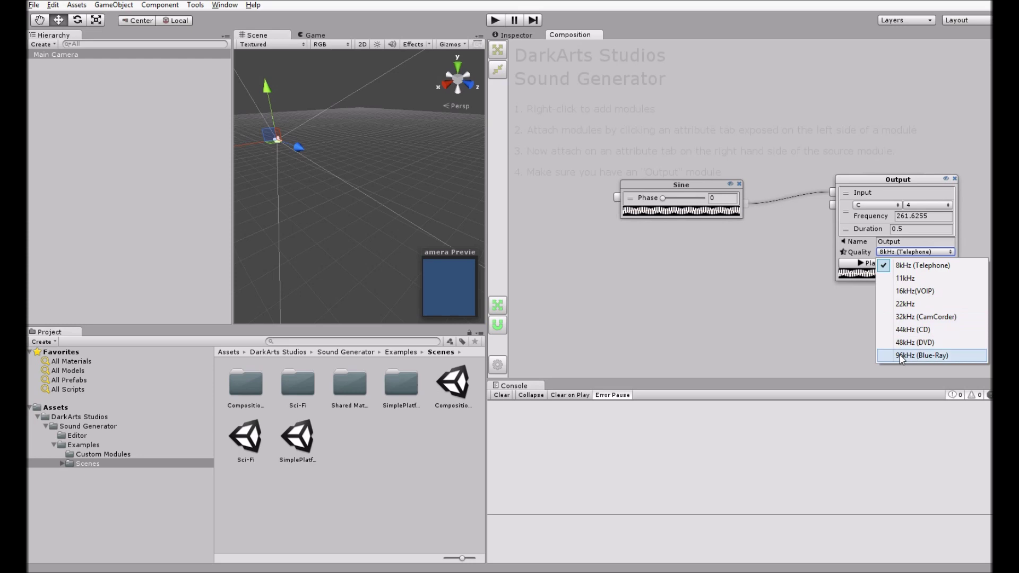
pyautogui.click(910, 352)
pyautogui.moveTo(834, 260); pyautogui.dragTo(791, 132)
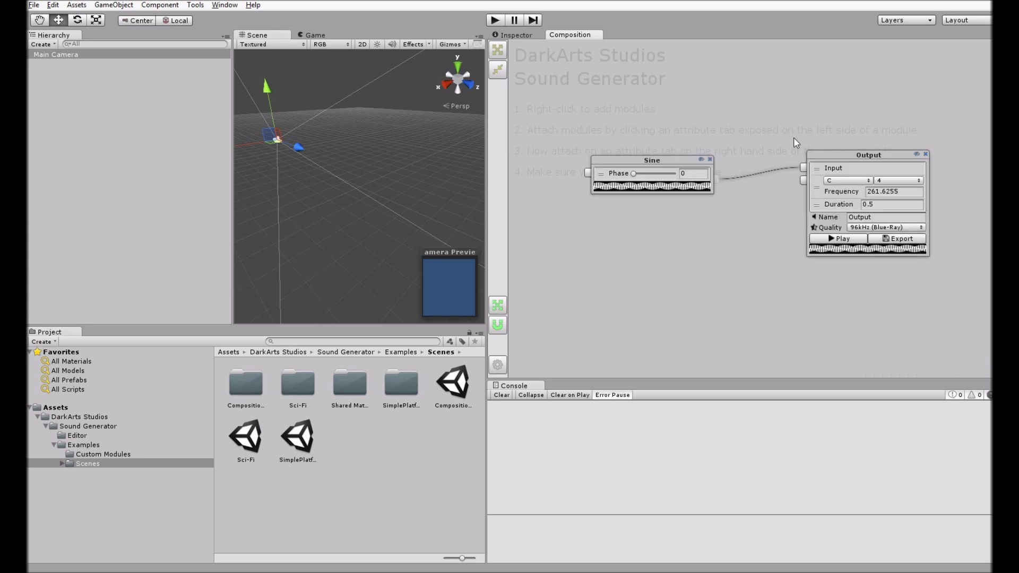
pyautogui.click(843, 239)
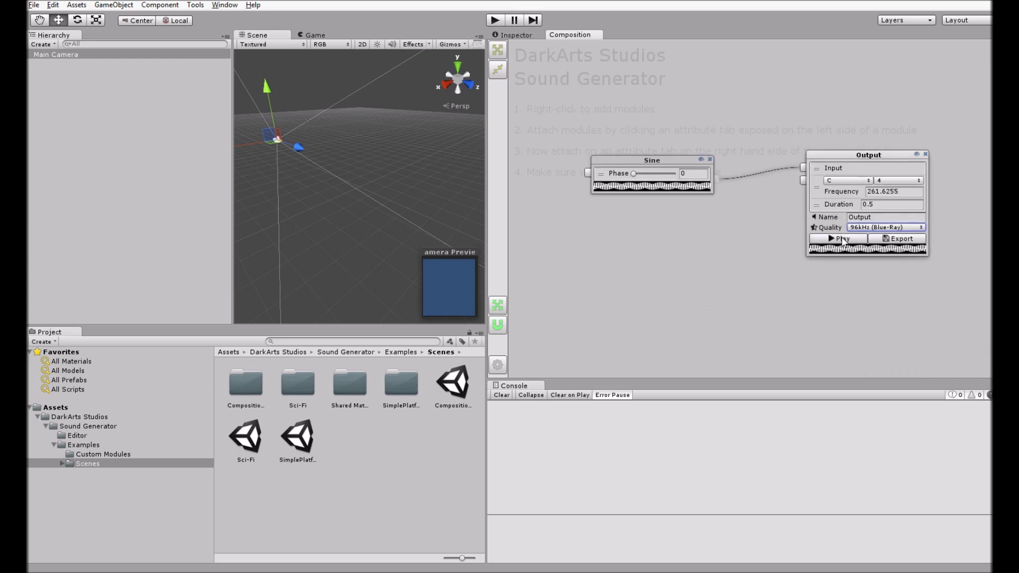
pyautogui.click(857, 229)
pyautogui.click(855, 306)
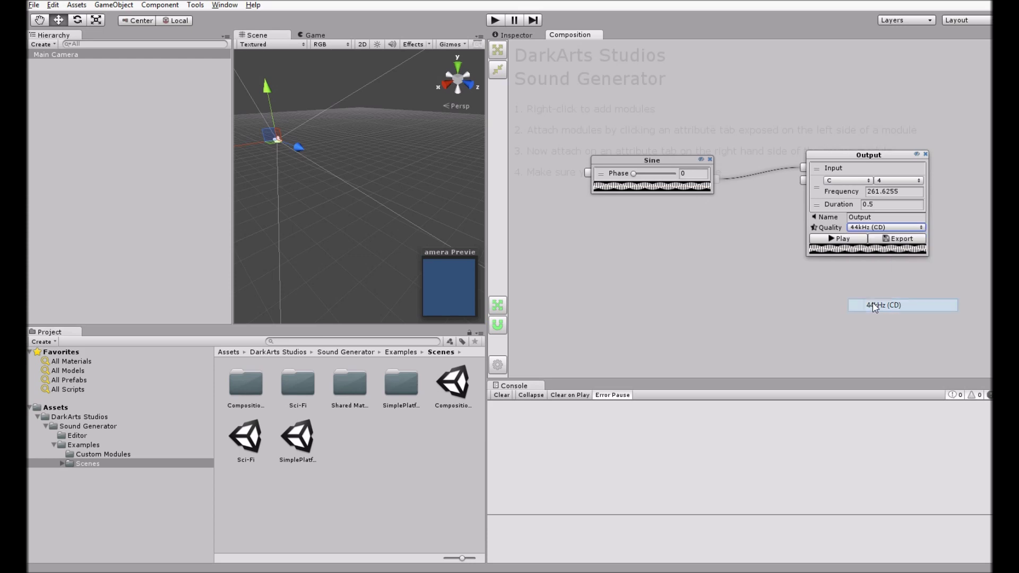
pyautogui.click(843, 240)
pyautogui.moveTo(669, 248); pyautogui.dragTo(732, 256)
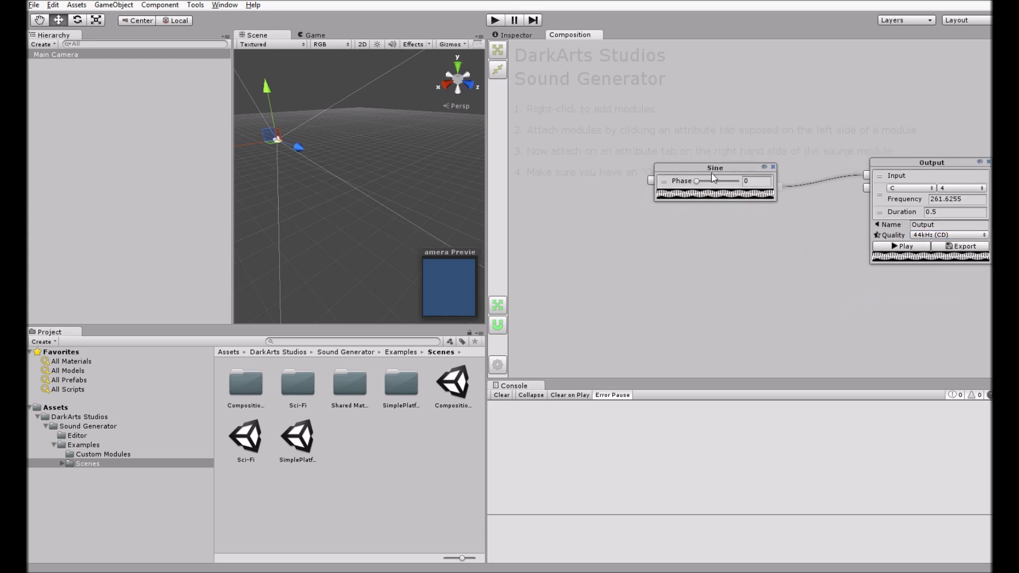
# Add an AmplitudeMultiplier filter module between the Sine and Output modules
pyautogui.moveTo(712, 174); pyautogui.dragTo(673, 151)
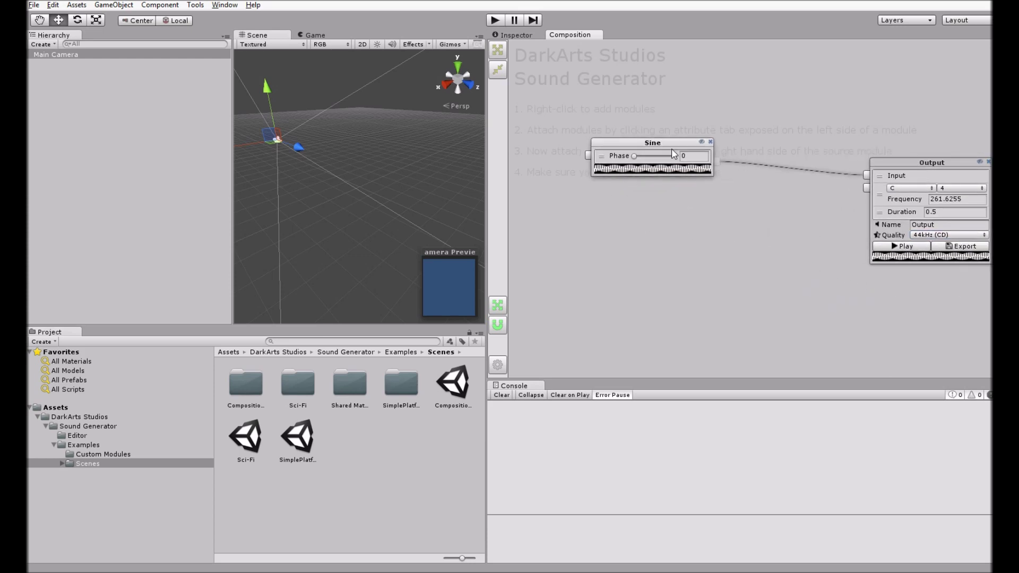
pyautogui.rightClick(704, 216)
pyautogui.moveTo(733, 247)
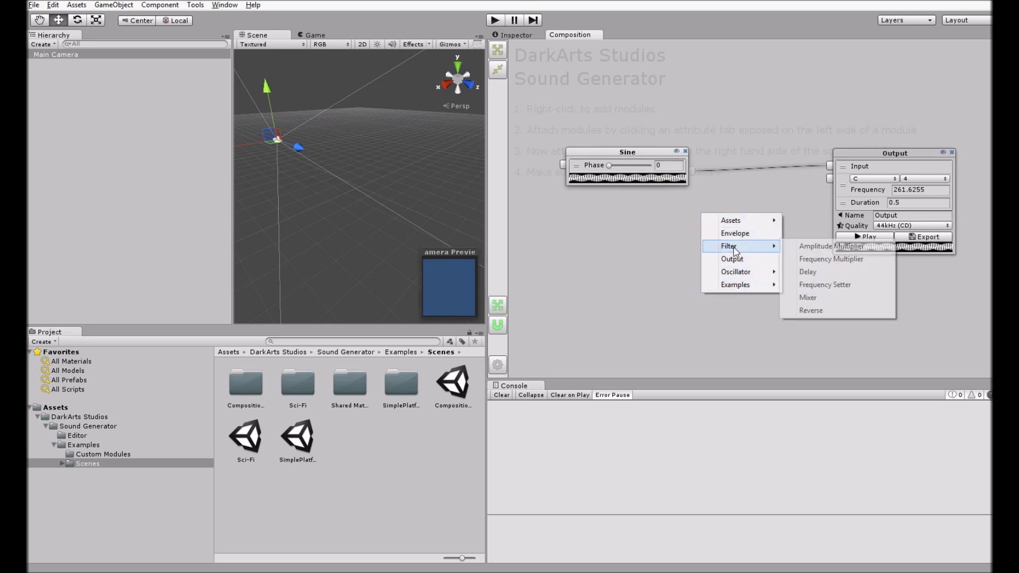
pyautogui.click(814, 248)
pyautogui.moveTo(787, 214); pyautogui.dragTo(757, 213)
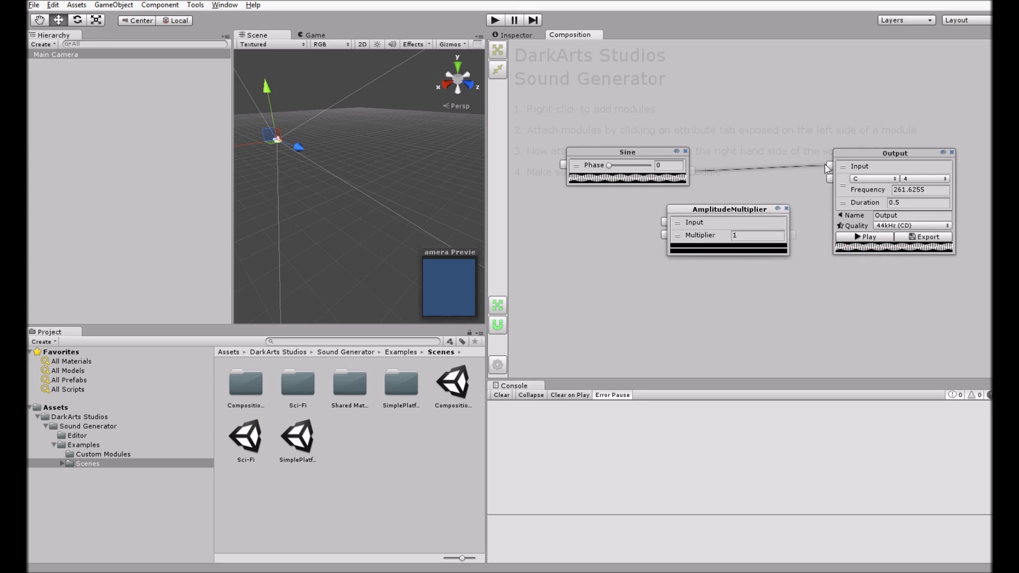
# Rewire so Sine feeds AmplitudeMultiplier, which feeds Output, then tidy the module layout
pyautogui.click(828, 166)
pyautogui.click(793, 234)
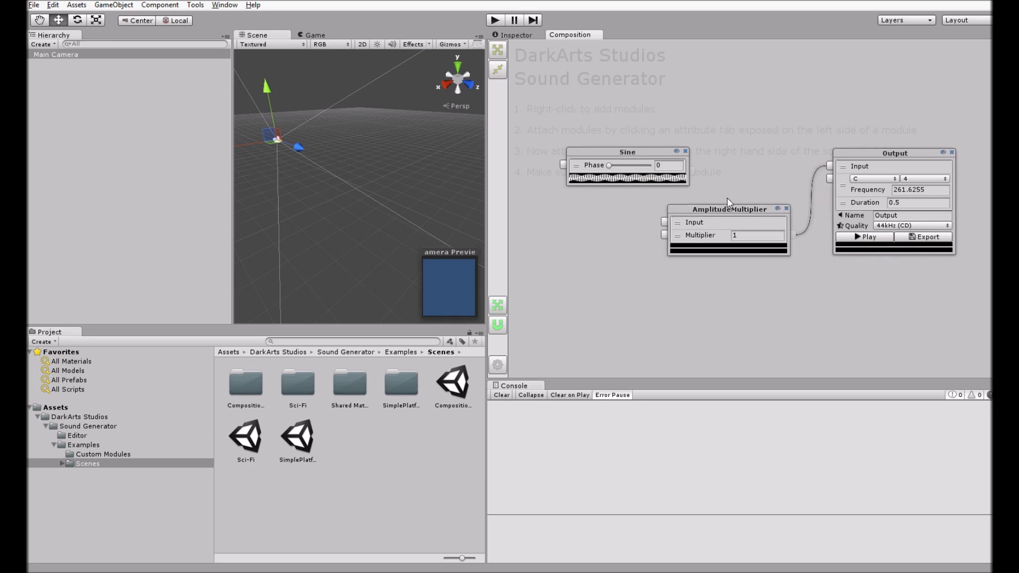
pyautogui.click(665, 222)
pyautogui.click(693, 170)
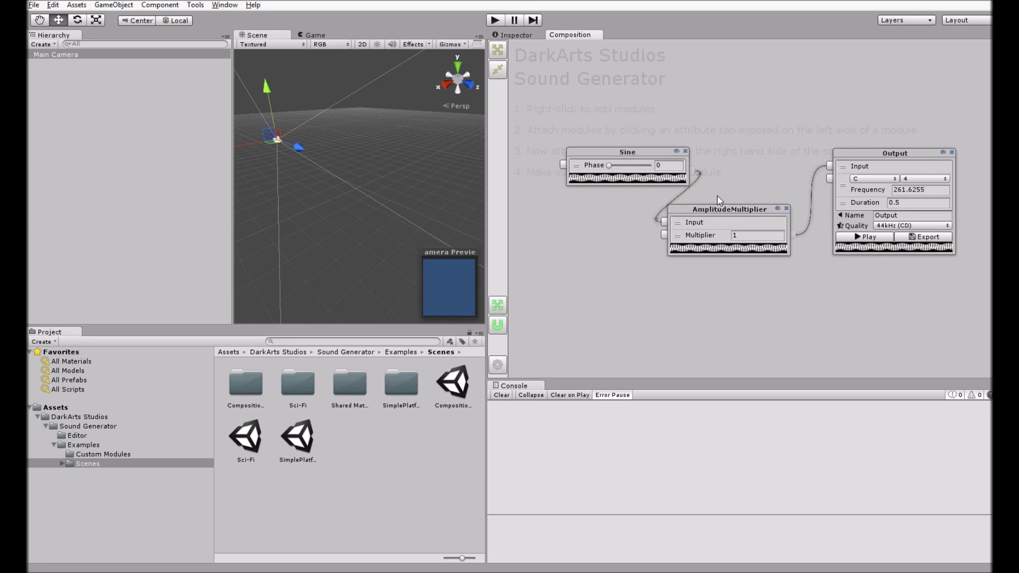
pyautogui.click(502, 325)
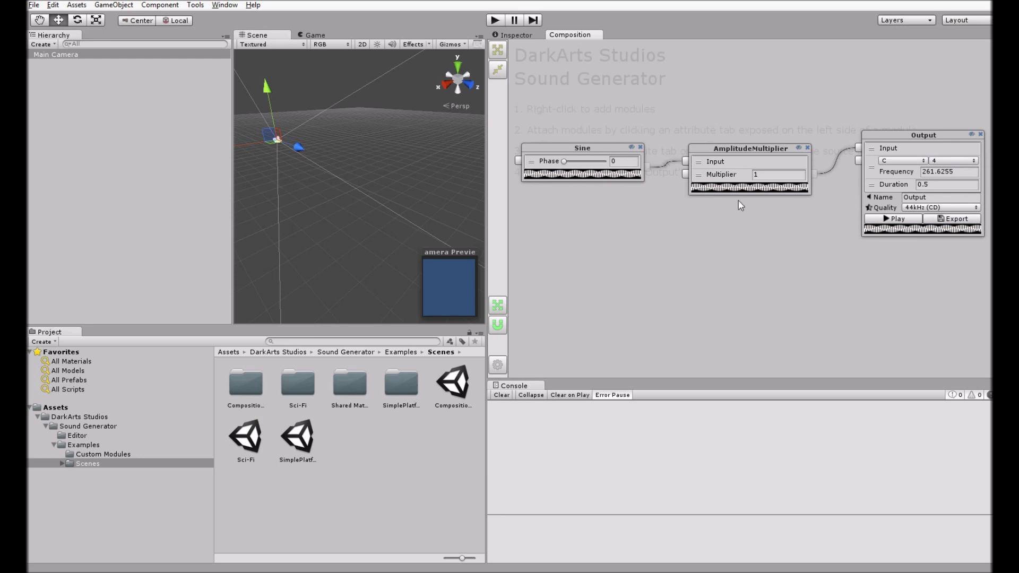
pyautogui.moveTo(718, 149); pyautogui.dragTo(719, 176)
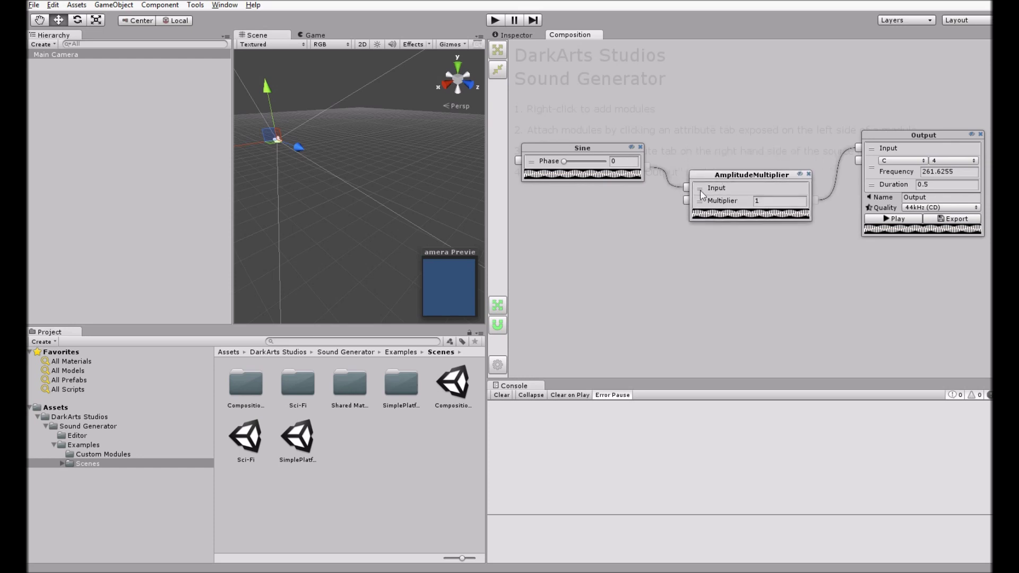
# Add an Envelope module driving the AmplitudeMultiplier's Multiplier input and play the enveloped sine
pyautogui.rightClick(559, 232)
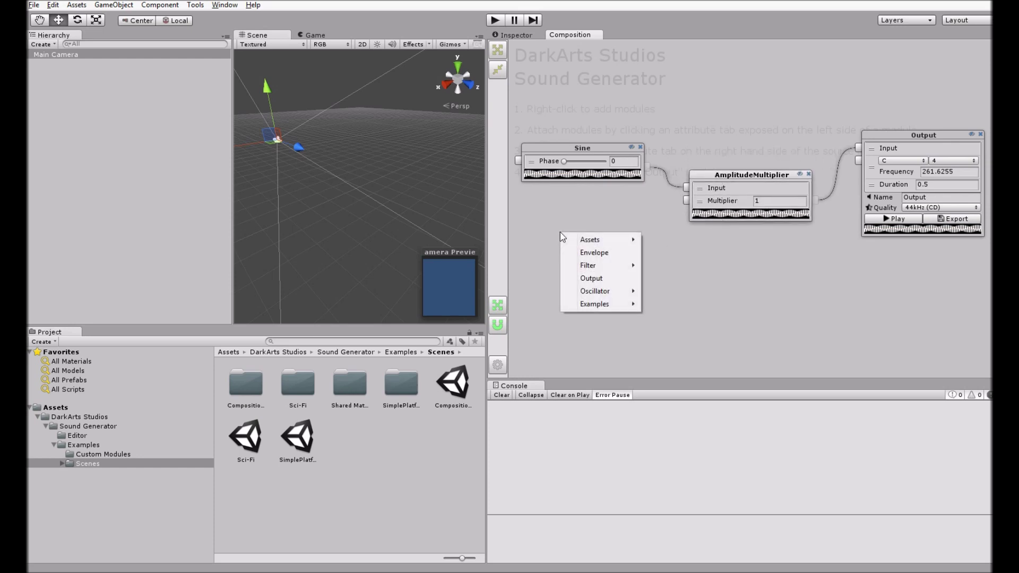
pyautogui.click(581, 251)
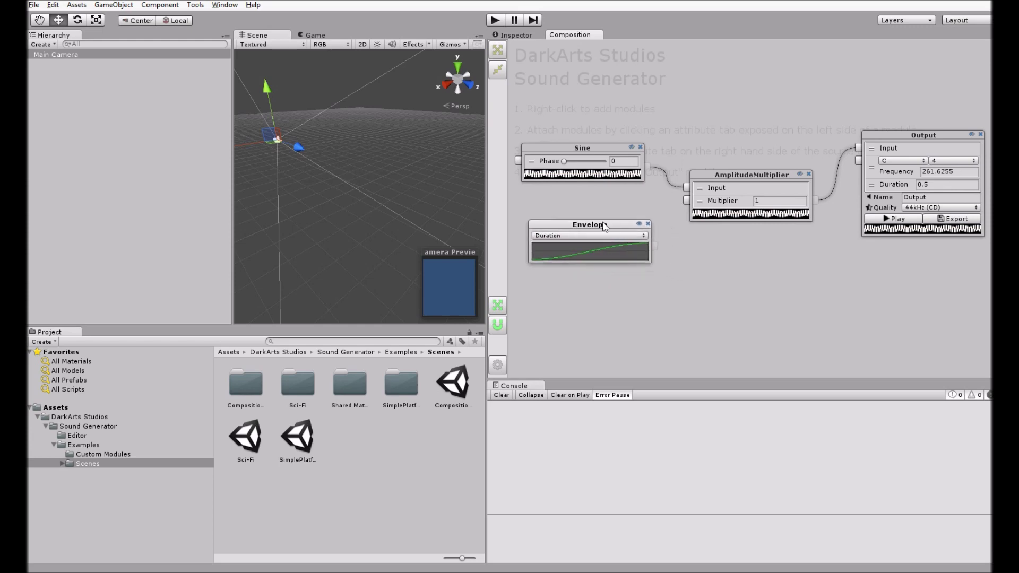
pyautogui.click(687, 201)
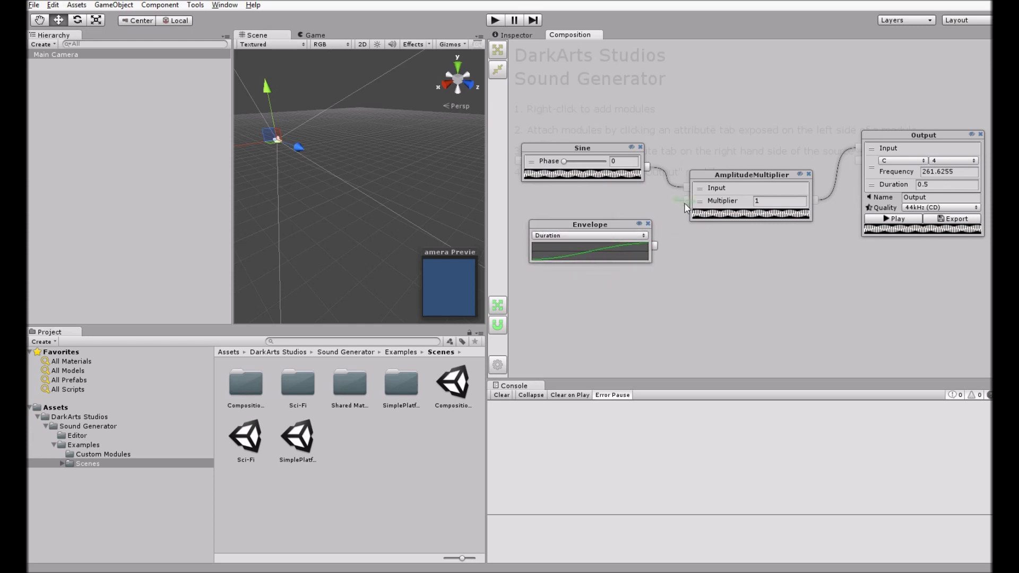
pyautogui.click(654, 245)
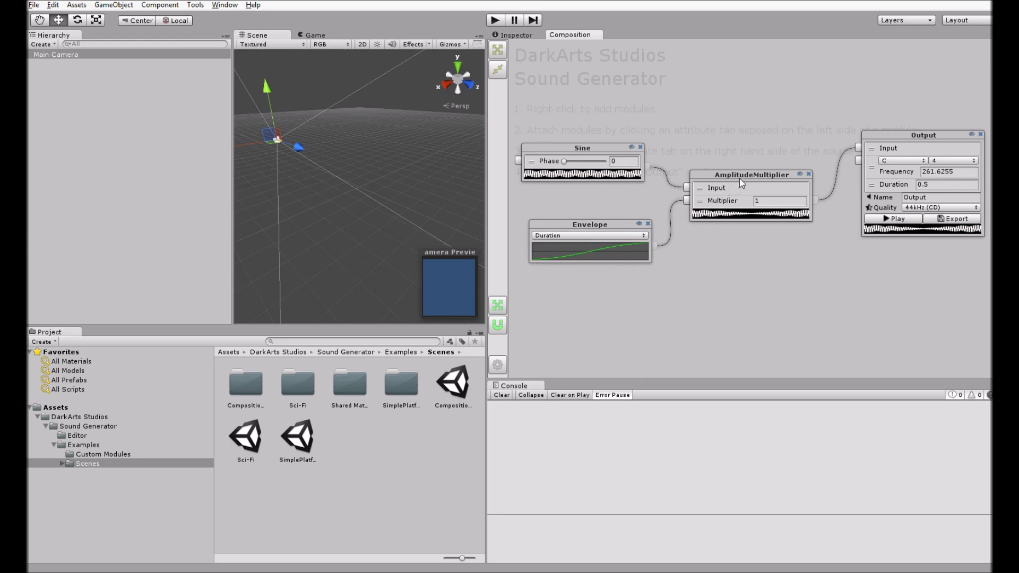
pyautogui.moveTo(755, 178)
pyautogui.mouseDown()
pyautogui.moveTo(691, 180)
pyautogui.moveTo(755, 181)
pyautogui.mouseUp()
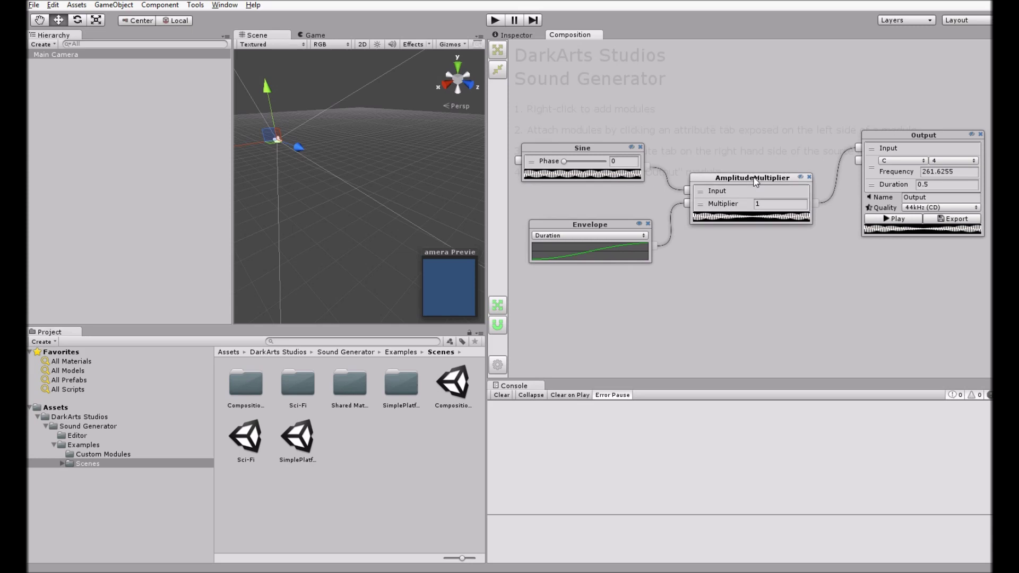
pyautogui.click(890, 219)
pyautogui.click(890, 220)
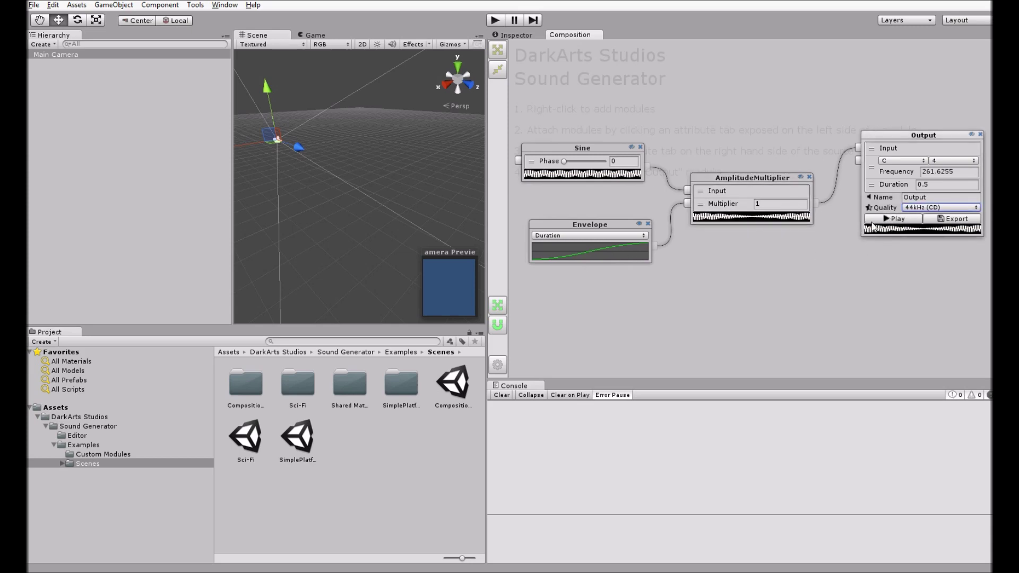
# Reshape the Envelope curve: start at 0, add a key near 0.1 at full volume, fade the end
pyautogui.click(594, 251)
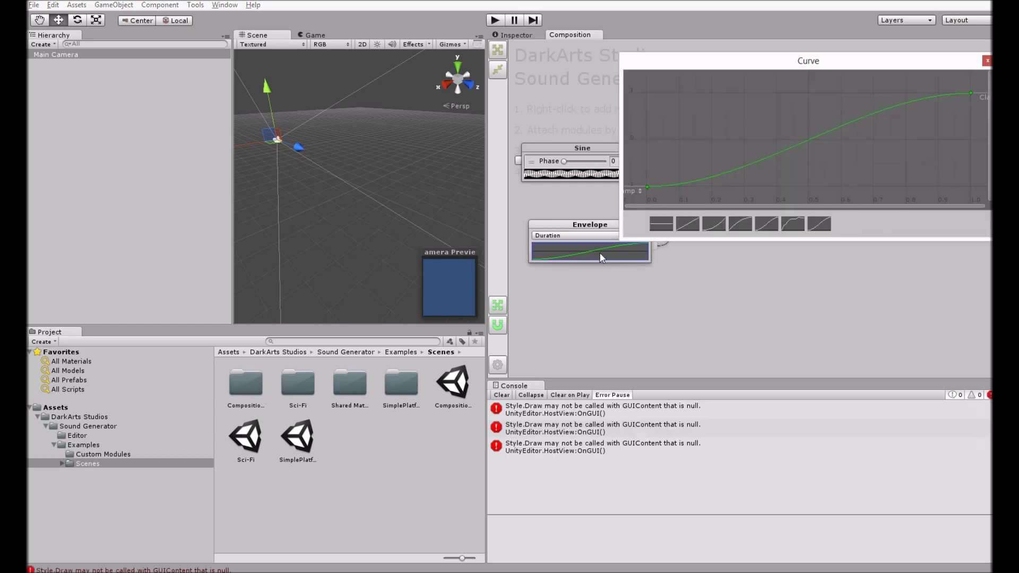
pyautogui.moveTo(644, 160); pyautogui.dragTo(647, 139)
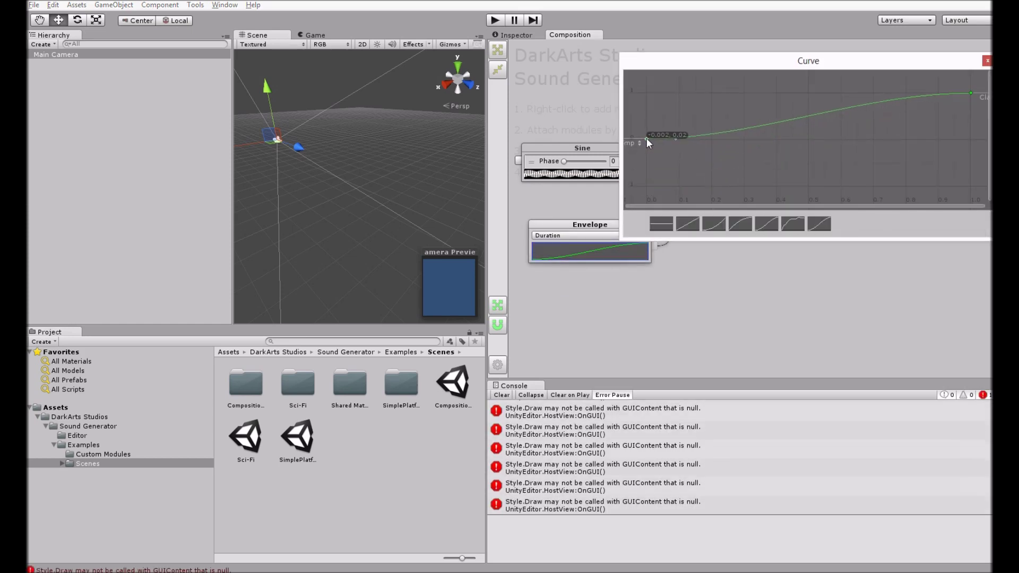
pyautogui.rightClick(681, 136)
pyautogui.click(687, 140)
pyautogui.moveTo(682, 137); pyautogui.dragTo(651, 91)
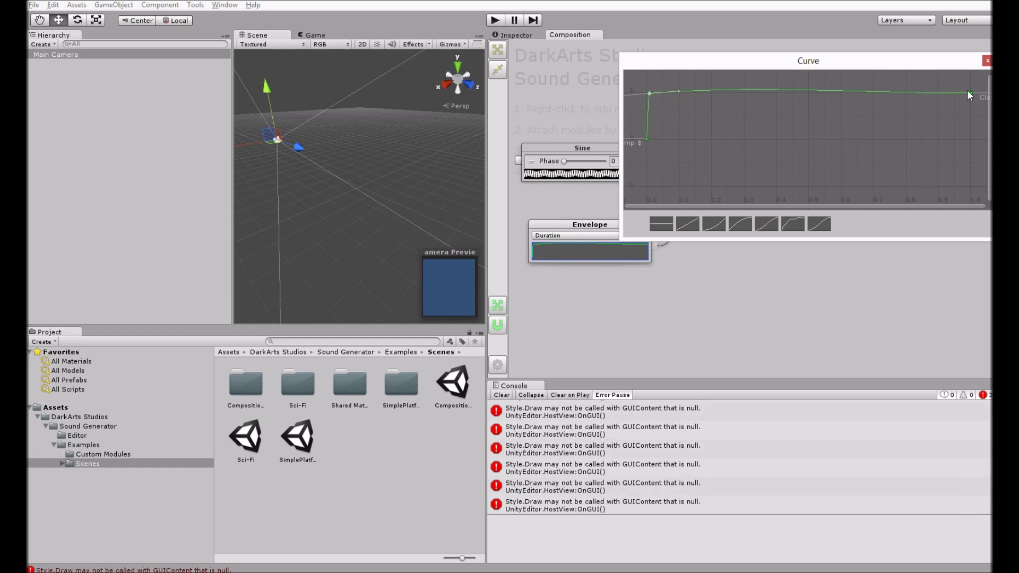
pyautogui.moveTo(971, 93); pyautogui.dragTo(967, 140)
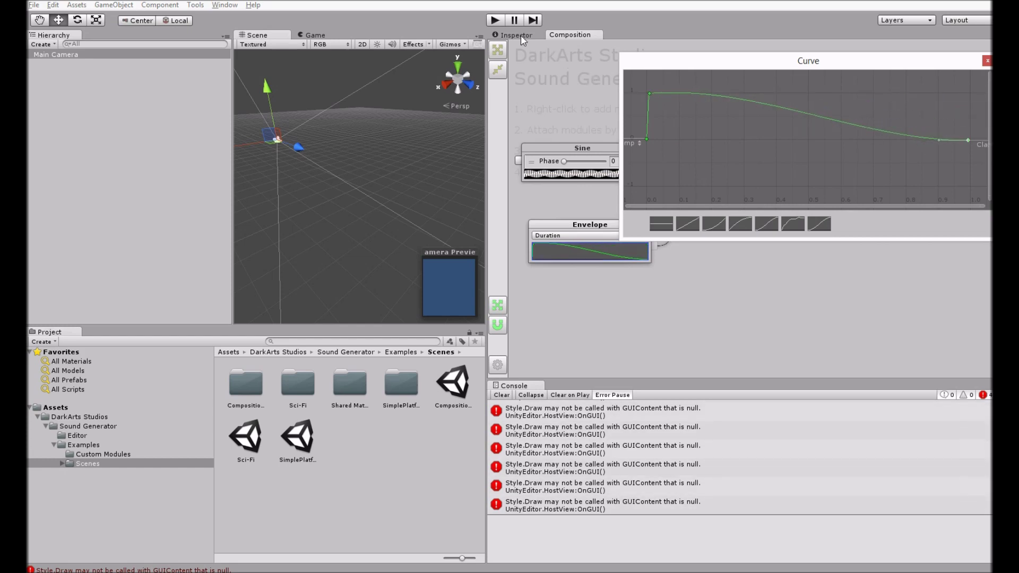
pyautogui.click(988, 62)
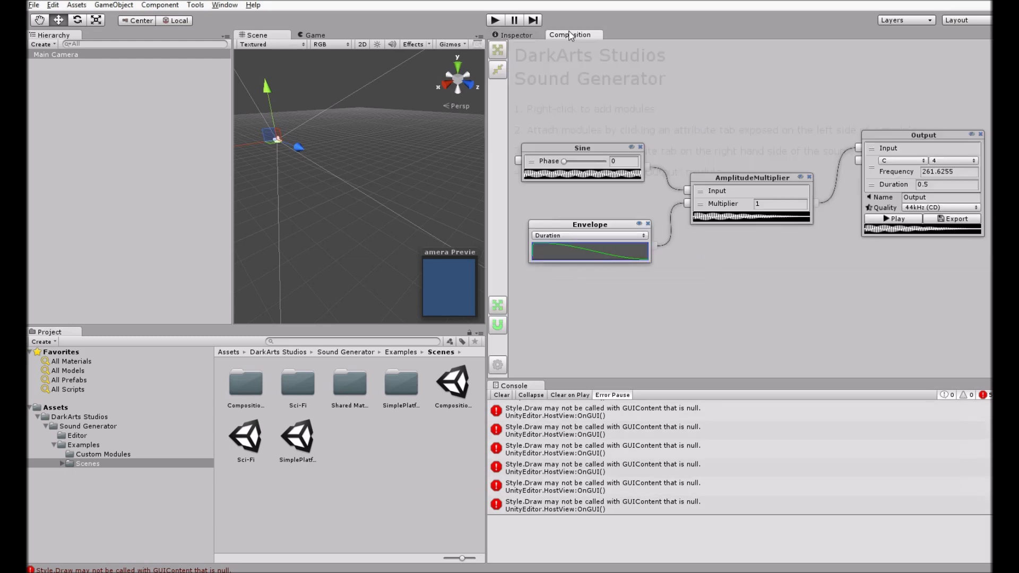
# Clear the console and play the enveloped C4 tone (261.6255 Hz, 0.5 s) twice
pyautogui.click(502, 396)
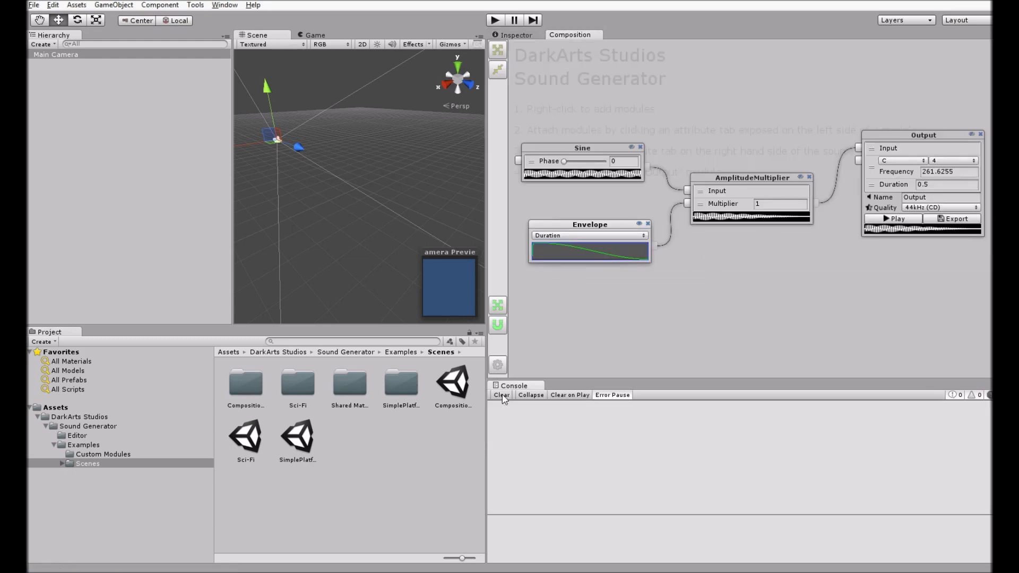
pyautogui.click(879, 220)
pyautogui.click(879, 221)
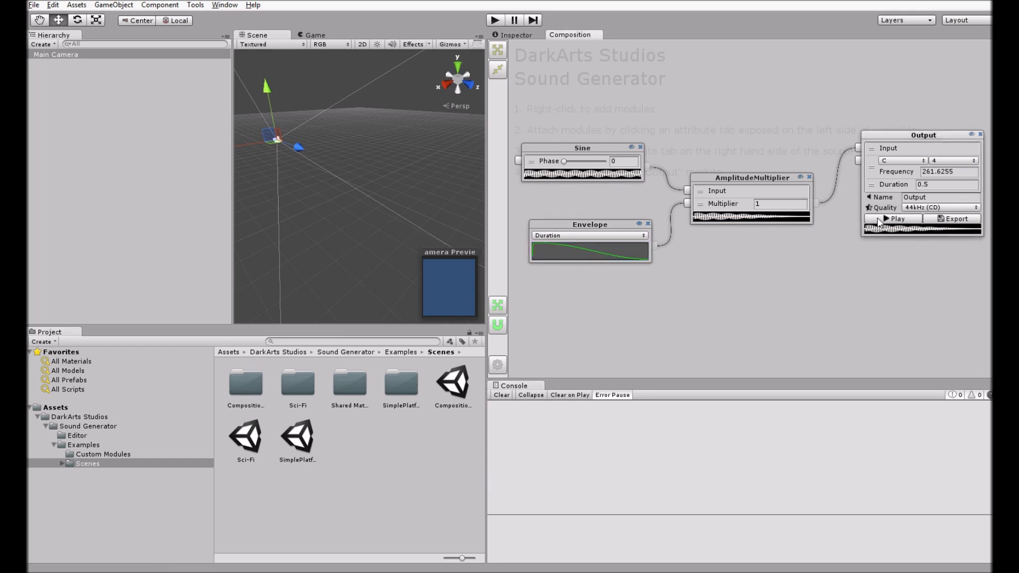
pyautogui.click(879, 220)
# Set the Output to octave 1, note A (27.5 Hz) and play the low sound
pyautogui.click(942, 161)
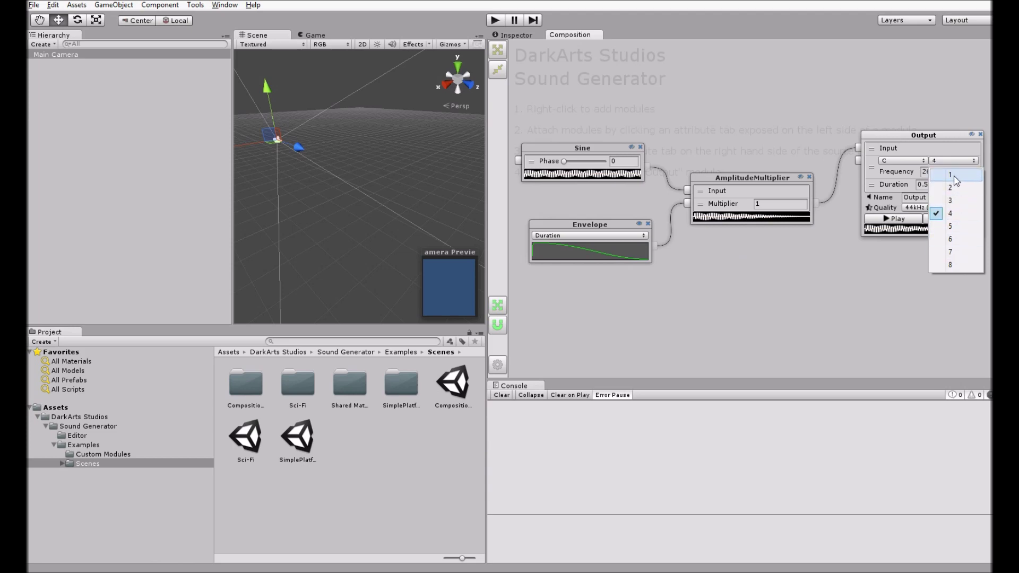
pyautogui.click(957, 175)
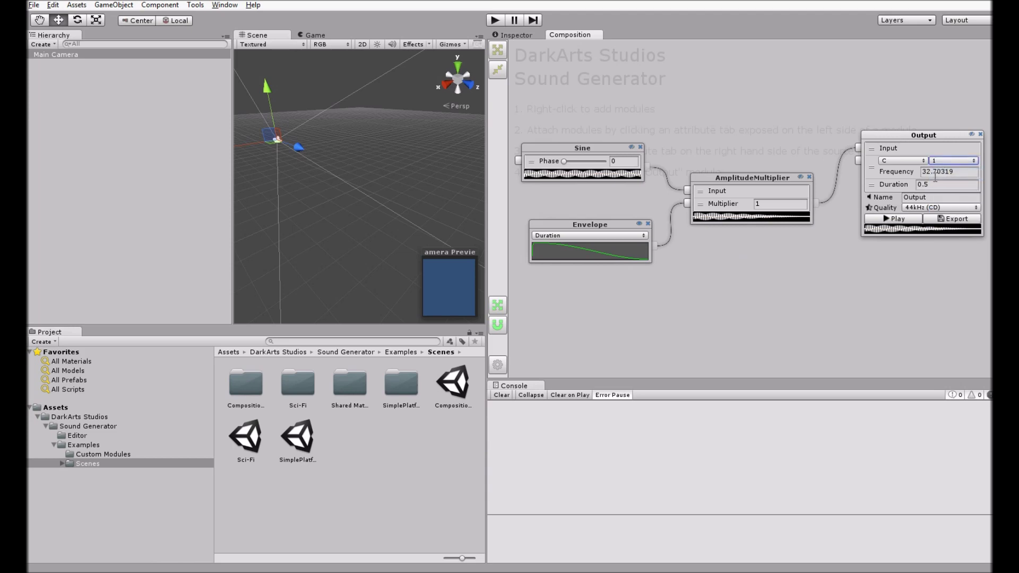
pyautogui.click(902, 160)
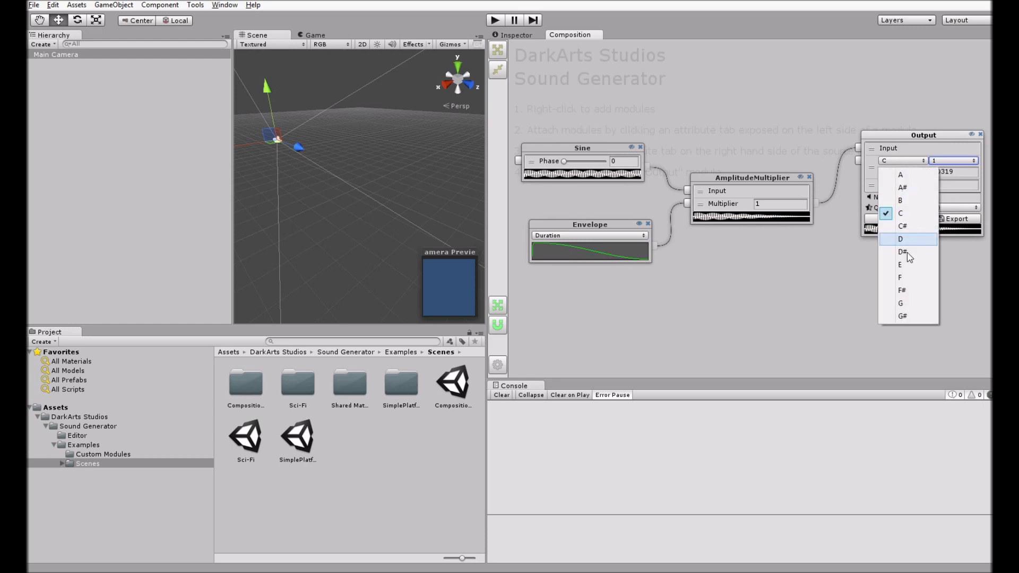
pyautogui.click(902, 176)
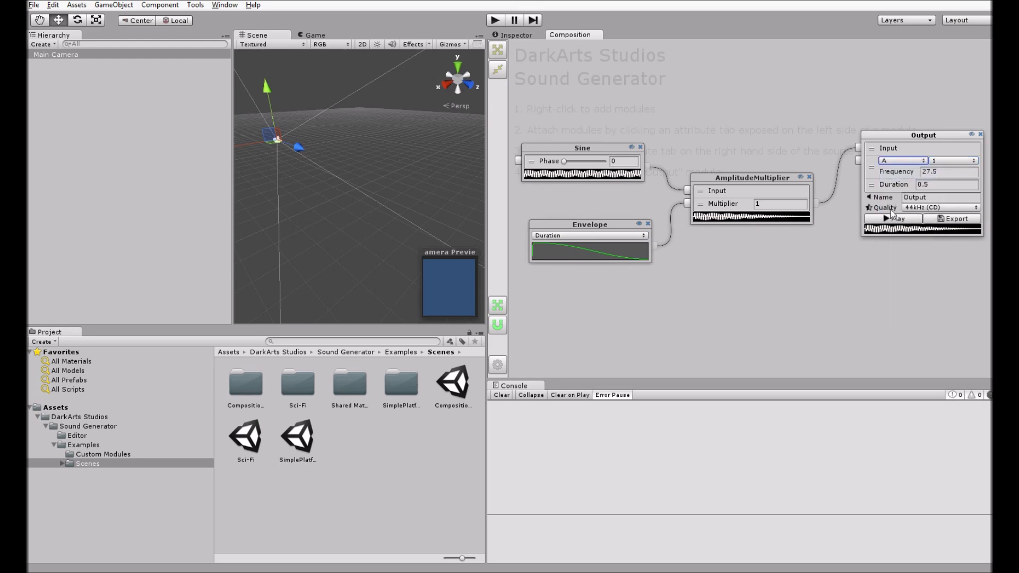
pyautogui.click(888, 220)
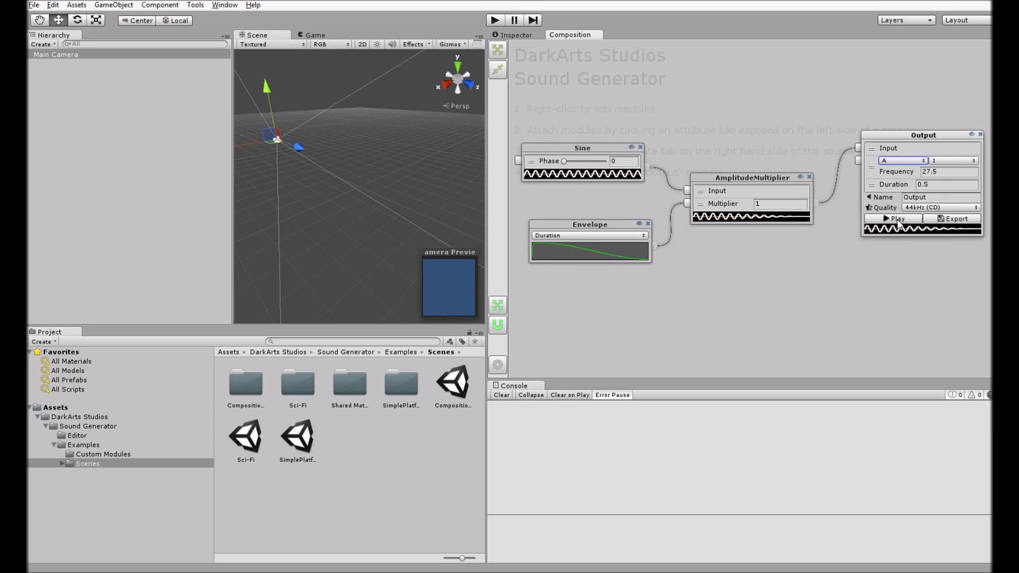
# Nudge the AmplitudeMultiplier module slightly and pan the module graph
pyautogui.click(755, 176)
pyautogui.moveTo(756, 177); pyautogui.dragTo(755, 180)
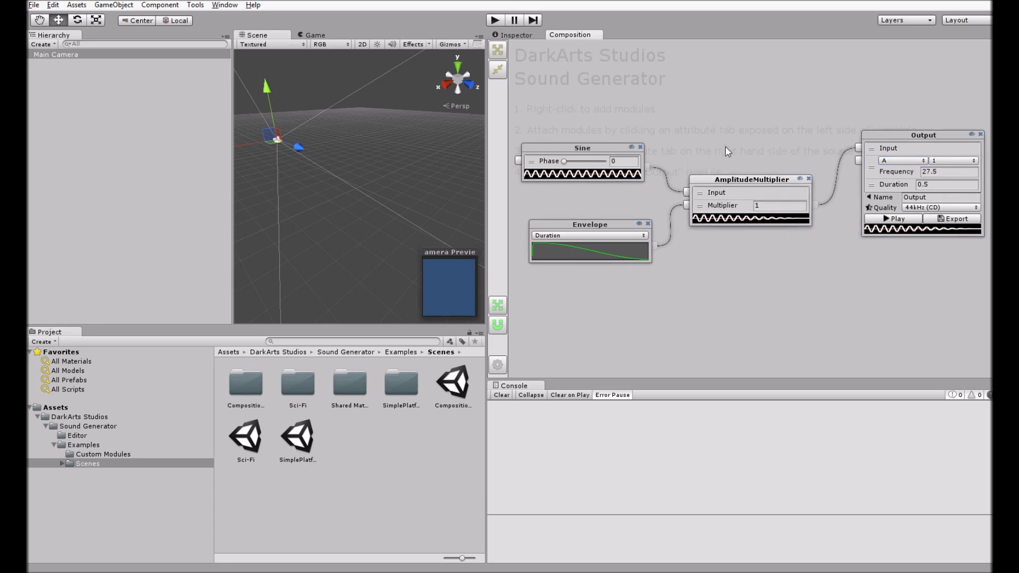
pyautogui.moveTo(728, 153); pyautogui.dragTo(733, 140)
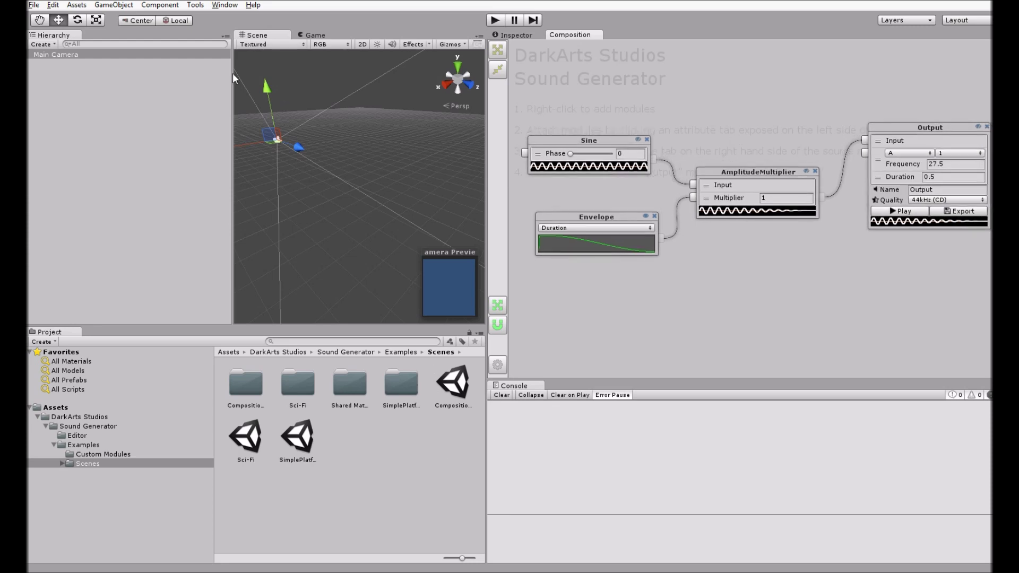
# Create a new Sound Generator Composition prefab in the top-level Assets folder
pyautogui.rightClick(352, 450)
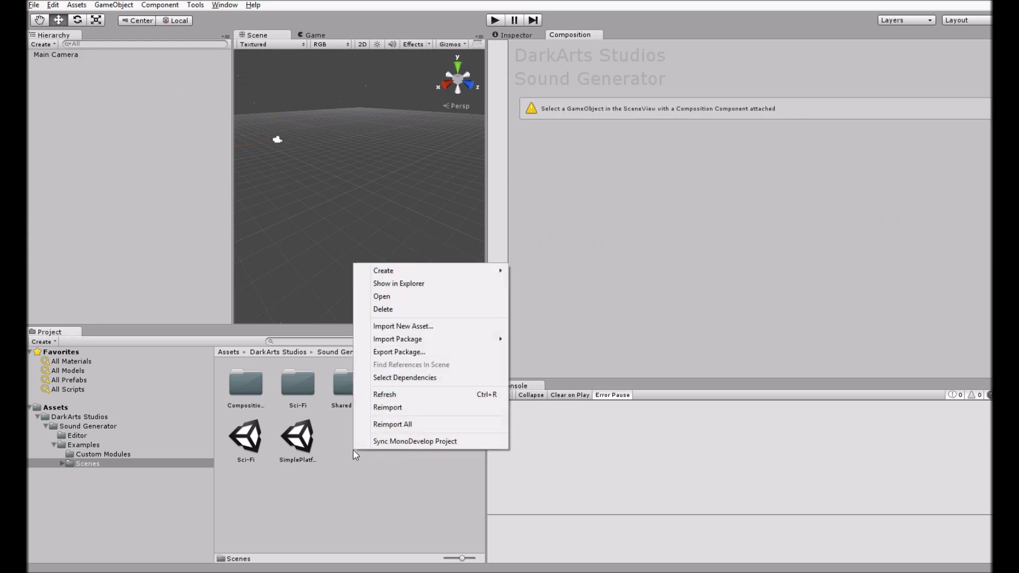
pyautogui.moveTo(397, 279)
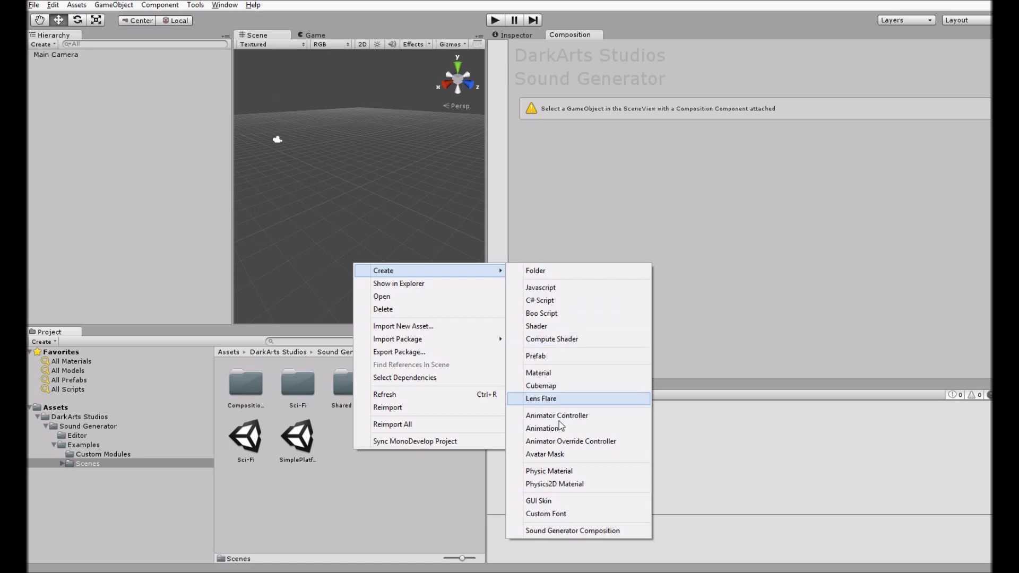
pyautogui.click(230, 353)
pyautogui.rightClick(370, 425)
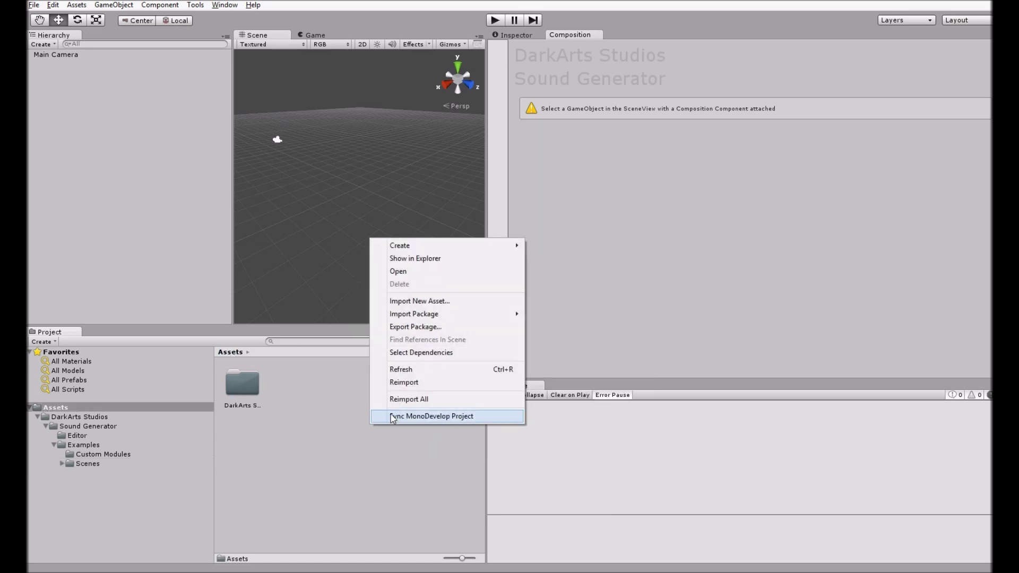
pyautogui.moveTo(464, 246)
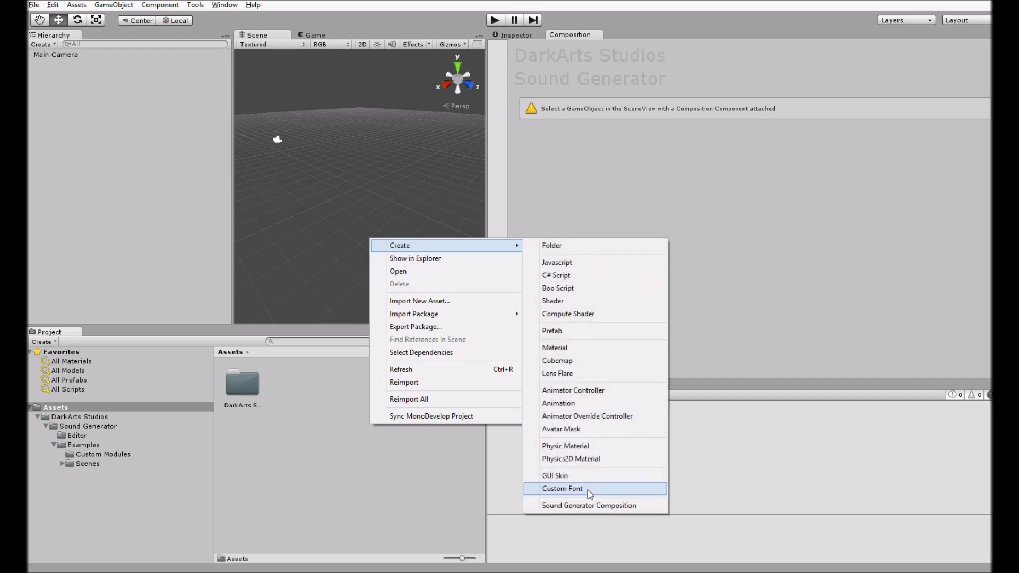
pyautogui.click(585, 506)
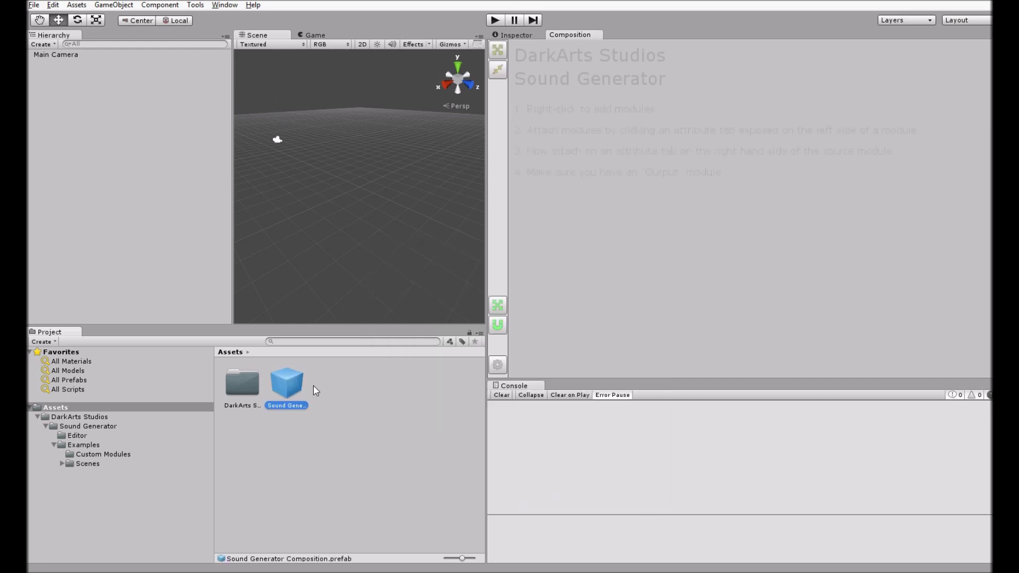
pyautogui.rightClick(651, 192)
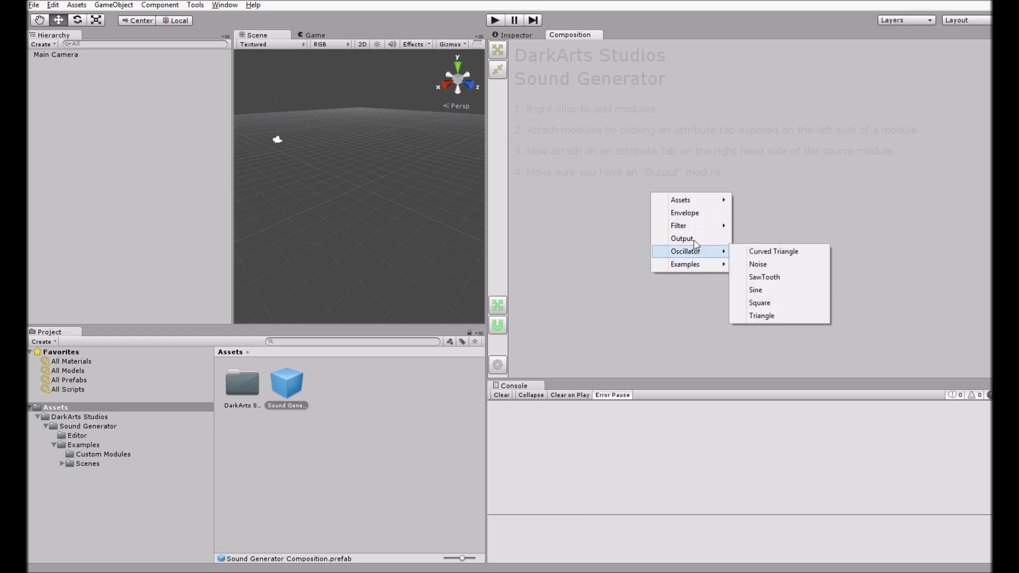
# Add an Output module and a Square oscillator module to the prefab's composition
pyautogui.moveTo(696, 230)
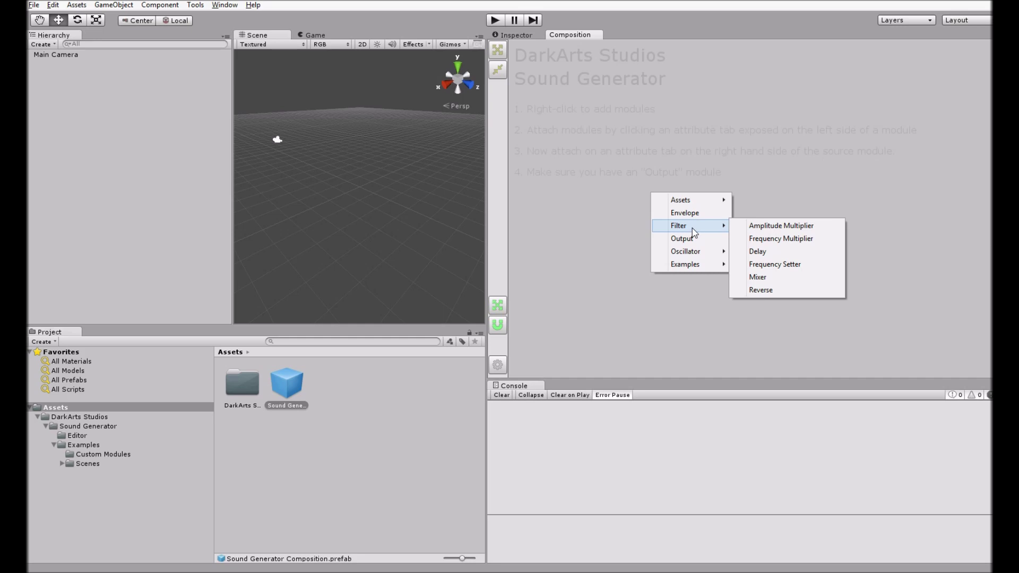
pyautogui.click(691, 238)
pyautogui.moveTo(742, 202); pyautogui.dragTo(867, 170)
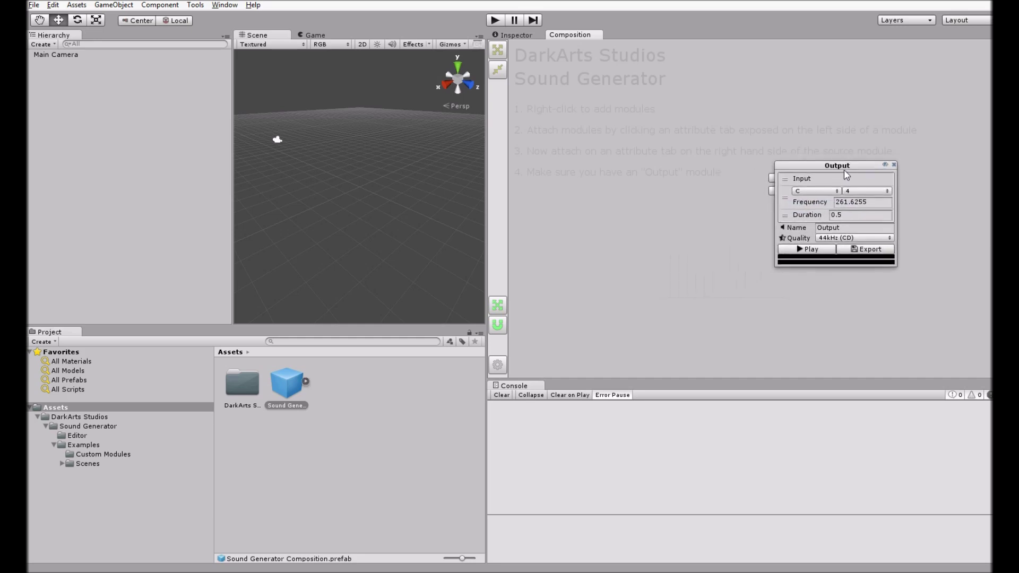
pyautogui.rightClick(675, 164)
pyautogui.moveTo(698, 227)
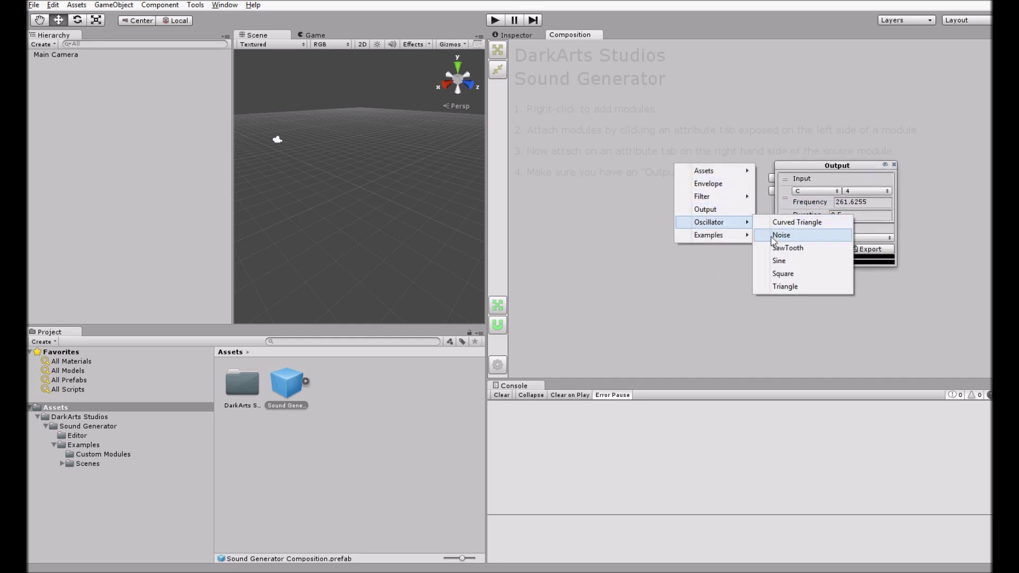
pyautogui.click(784, 273)
pyautogui.moveTo(734, 169); pyautogui.dragTo(668, 165)
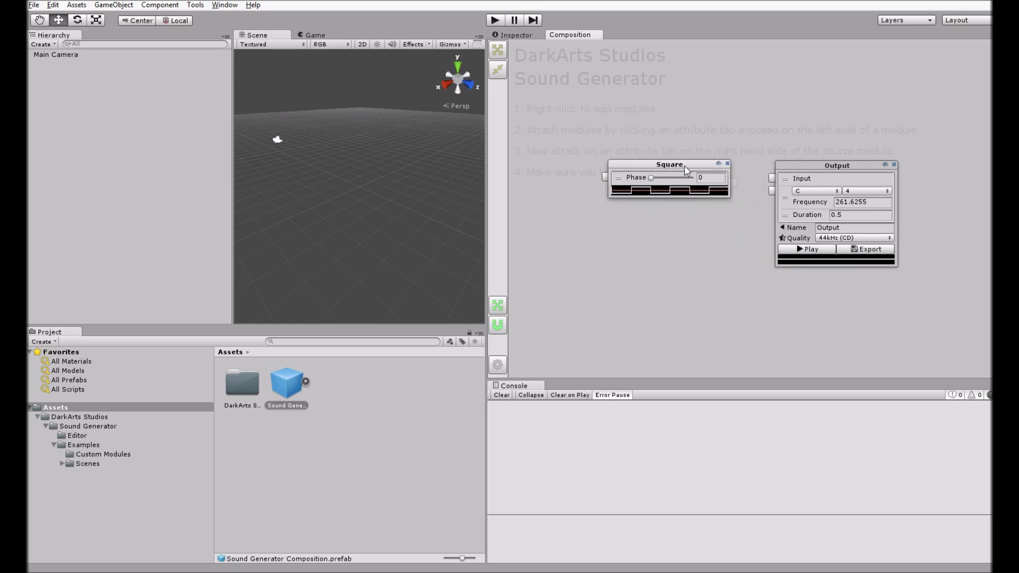
# Connect the Square into Output's Input, play the square tone, and arrange the nodes
pyautogui.click(771, 179)
pyautogui.click(735, 183)
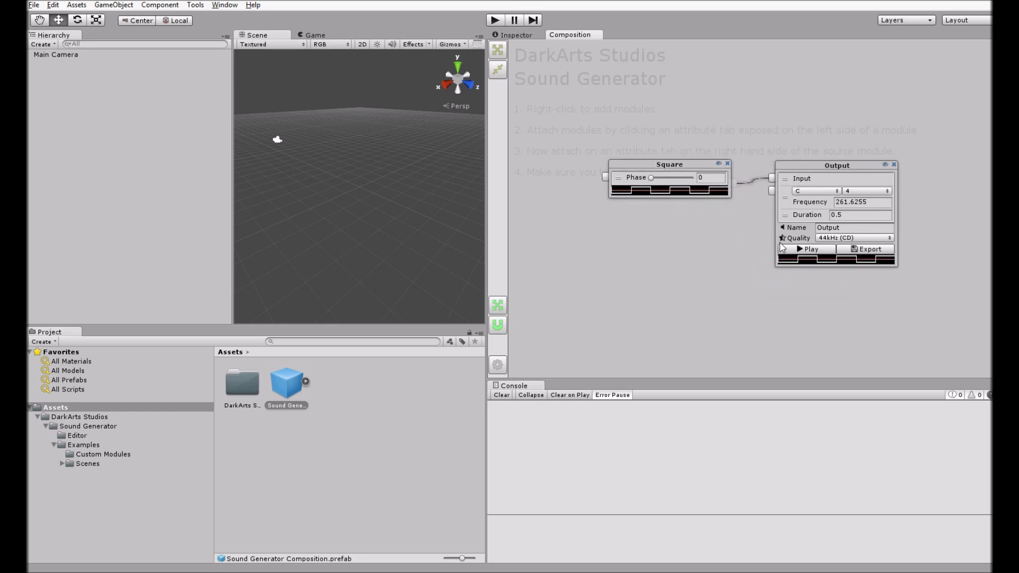
pyautogui.click(789, 251)
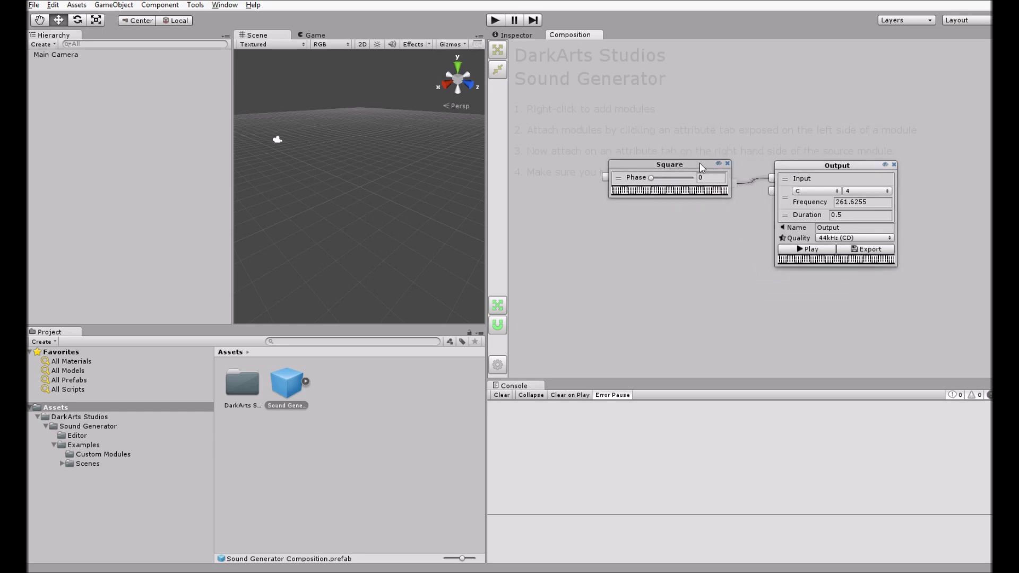
pyautogui.moveTo(700, 163); pyautogui.dragTo(664, 182)
pyautogui.moveTo(811, 170); pyautogui.dragTo(834, 148)
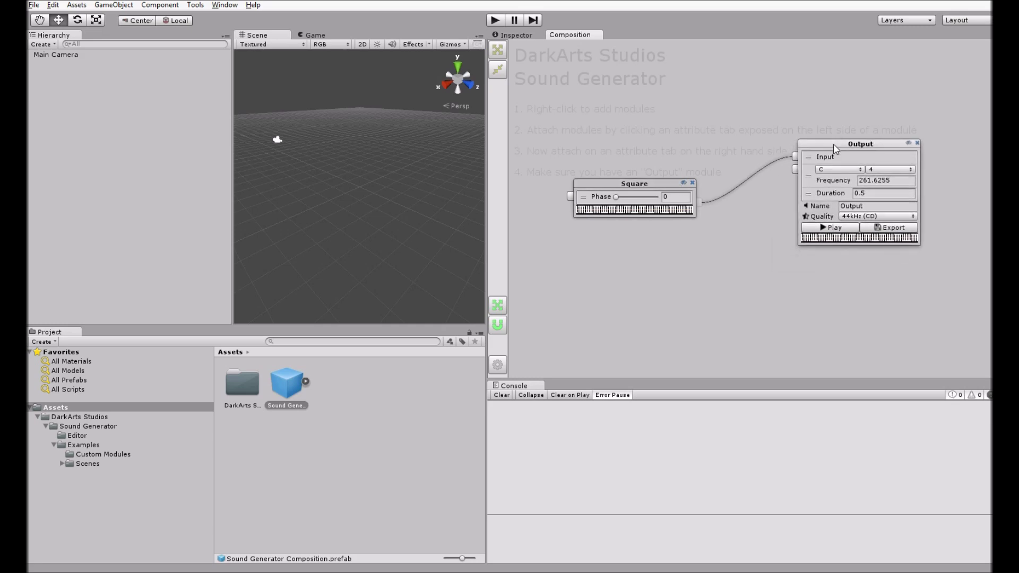
pyautogui.moveTo(668, 188); pyautogui.dragTo(674, 187)
# Drag the Sound Generator prefab into the scene twice, creating two instances
pyautogui.click(285, 391)
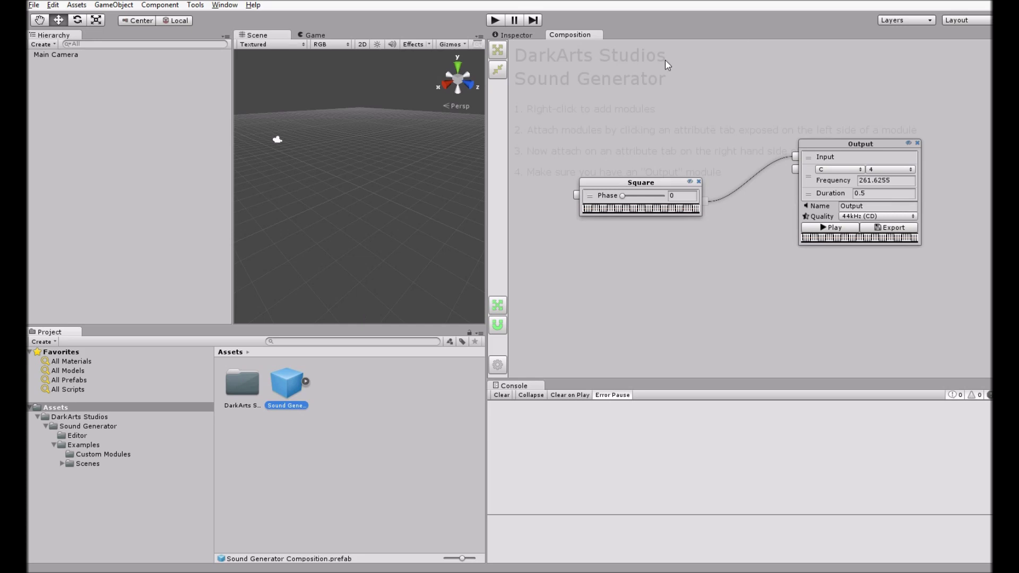
pyautogui.moveTo(293, 392); pyautogui.dragTo(167, 200)
pyautogui.moveTo(104, 122); pyautogui.dragTo(106, 127)
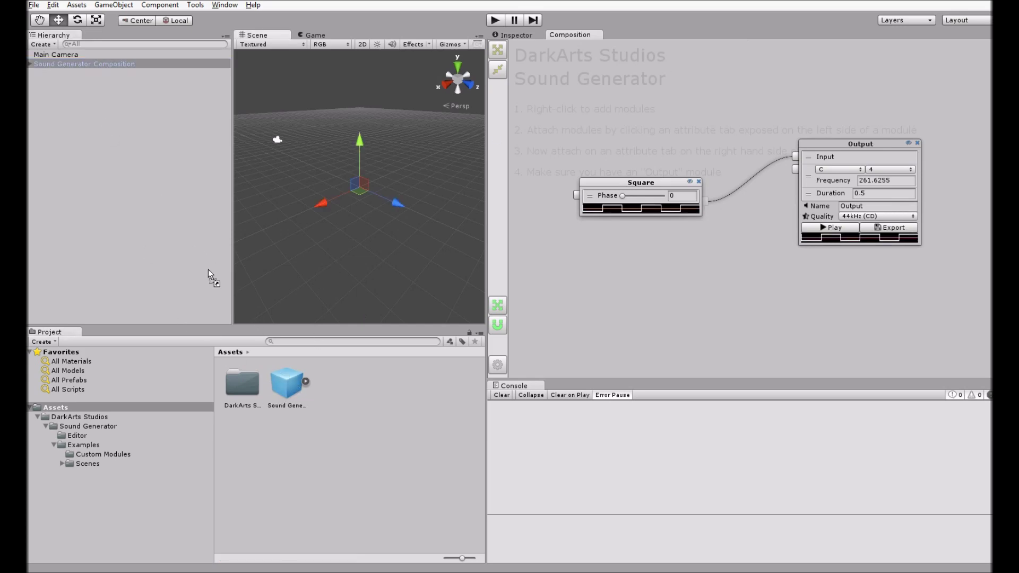
# Inspect a composition instance's Output and Square children, its component details, and its node graph
pyautogui.click(30, 63)
pyautogui.click(30, 64)
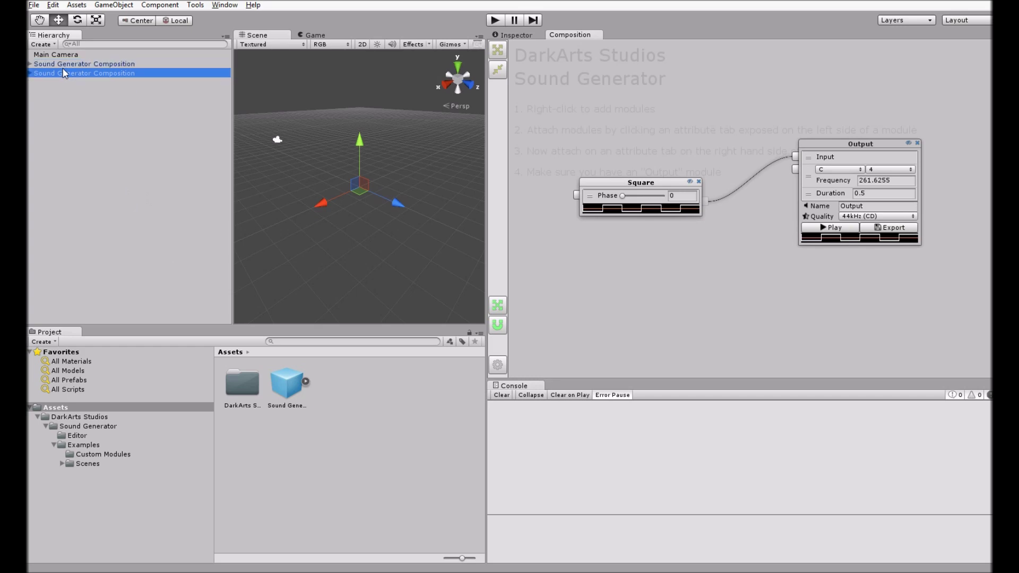
pyautogui.click(525, 35)
pyautogui.click(562, 33)
pyautogui.click(531, 35)
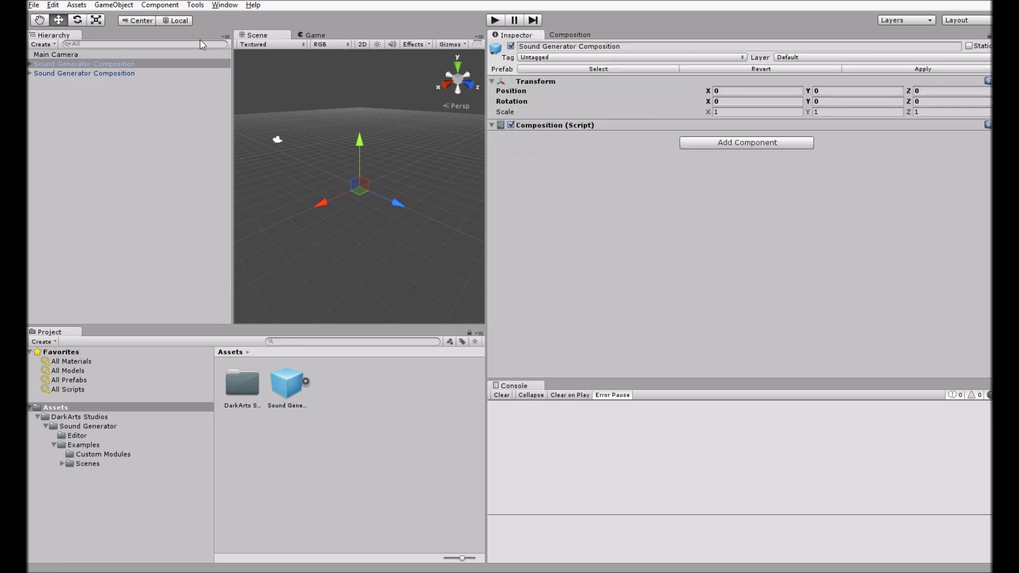
# Delete both Sound Generator Composition instances from the Hierarchy
pyautogui.click(49, 64)
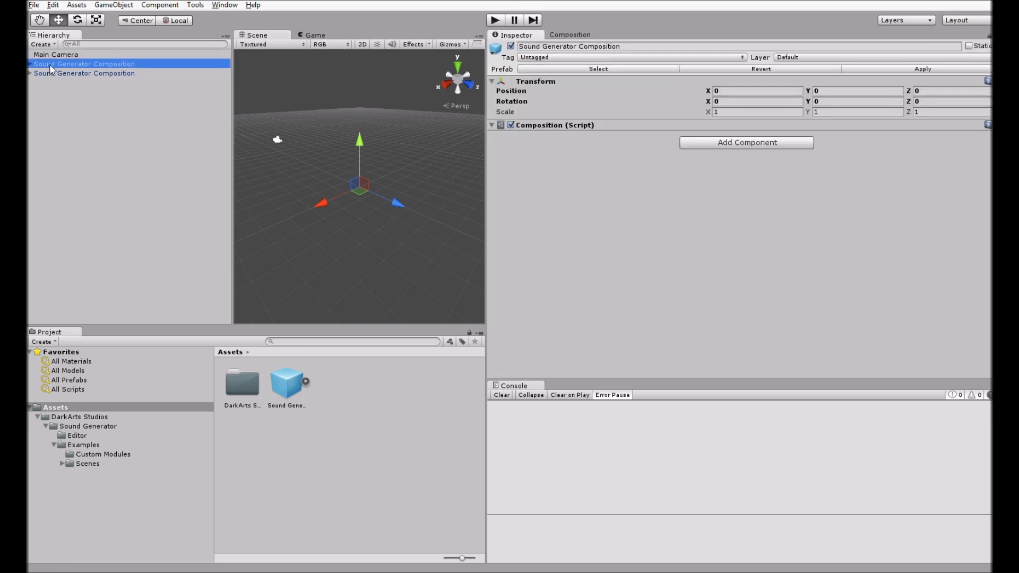
pyautogui.press('Delete')
pyautogui.click(50, 64)
pyautogui.press('Delete')
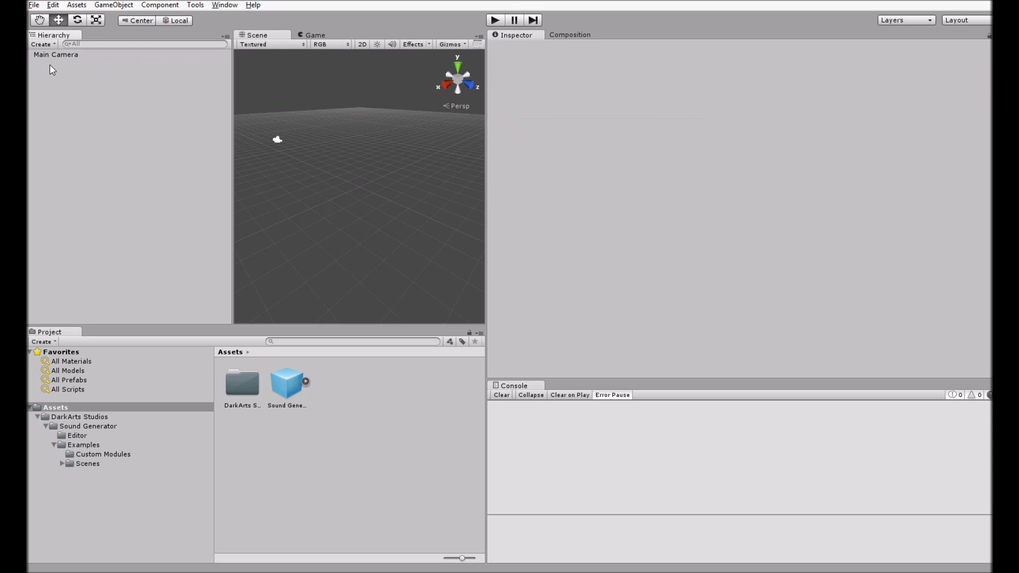
# Delete the Sound Generator prefab from Assets, then expand the Scenes folder
pyautogui.click(283, 389)
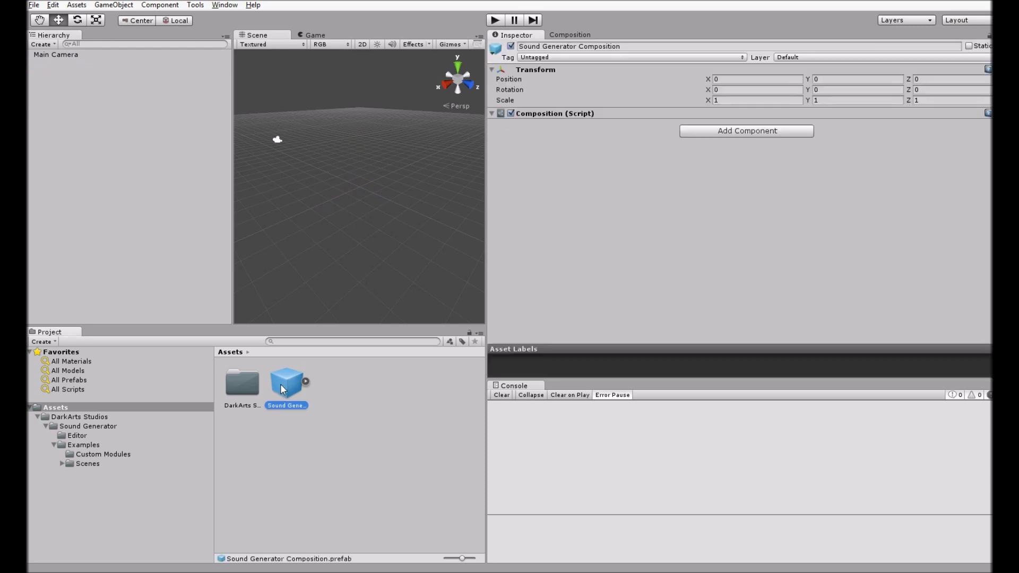
pyautogui.press('Delete')
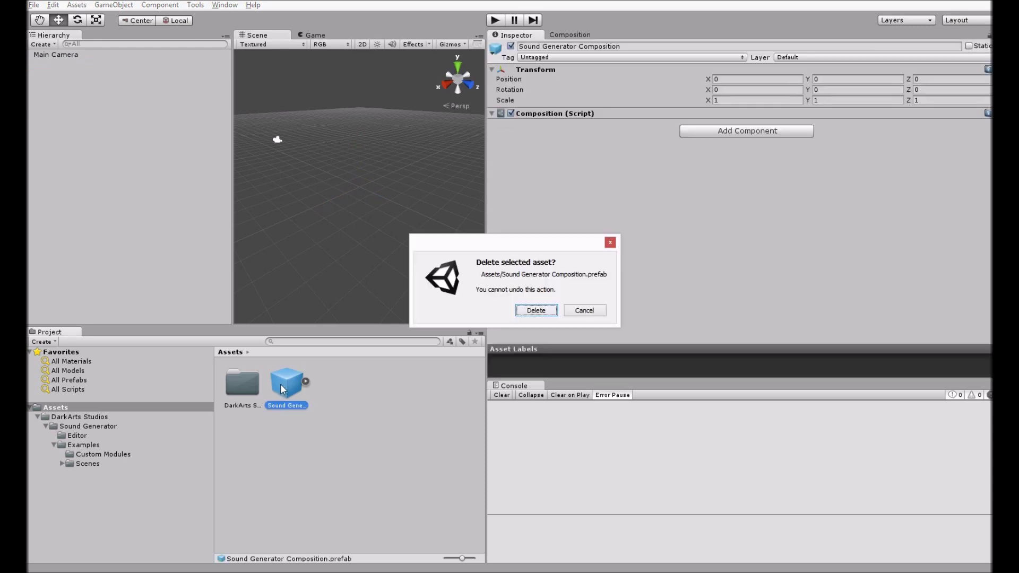
pyautogui.click(536, 311)
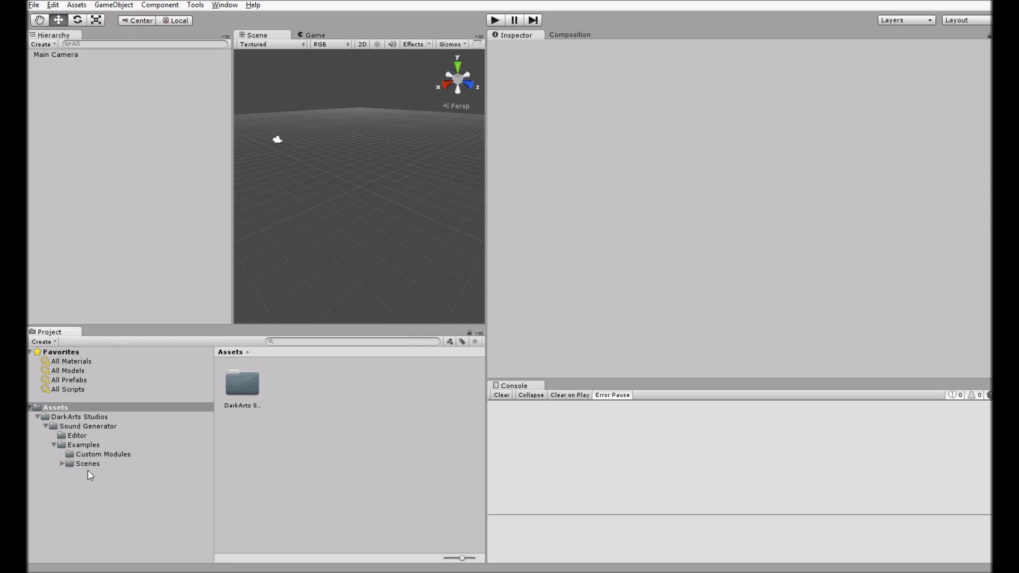
pyautogui.click(62, 465)
# Collapse the Scenes folder, widen the Scene view and open the Examples/Custom Modules folder
pyautogui.click(63, 465)
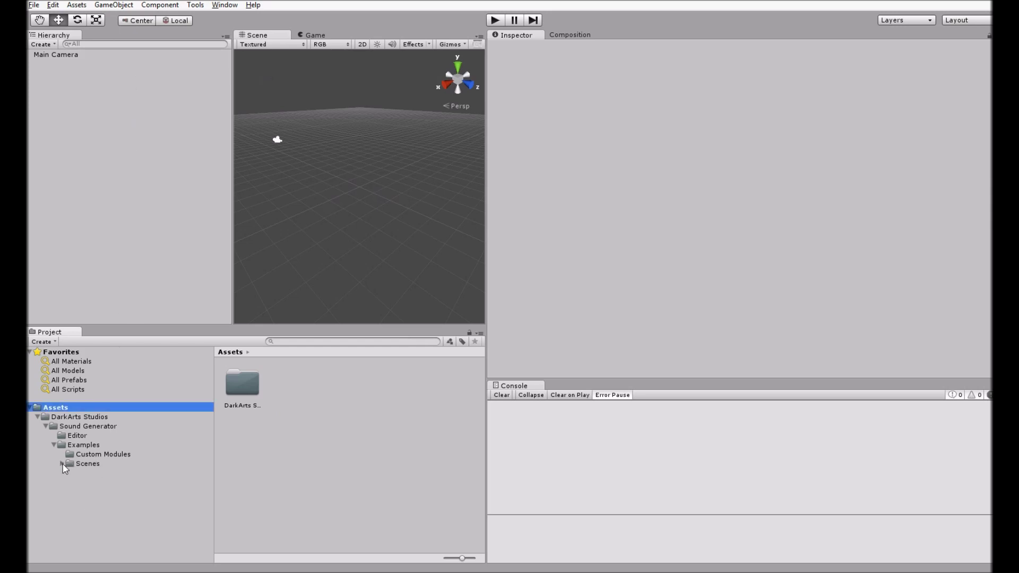
pyautogui.moveTo(486, 163); pyautogui.dragTo(542, 163)
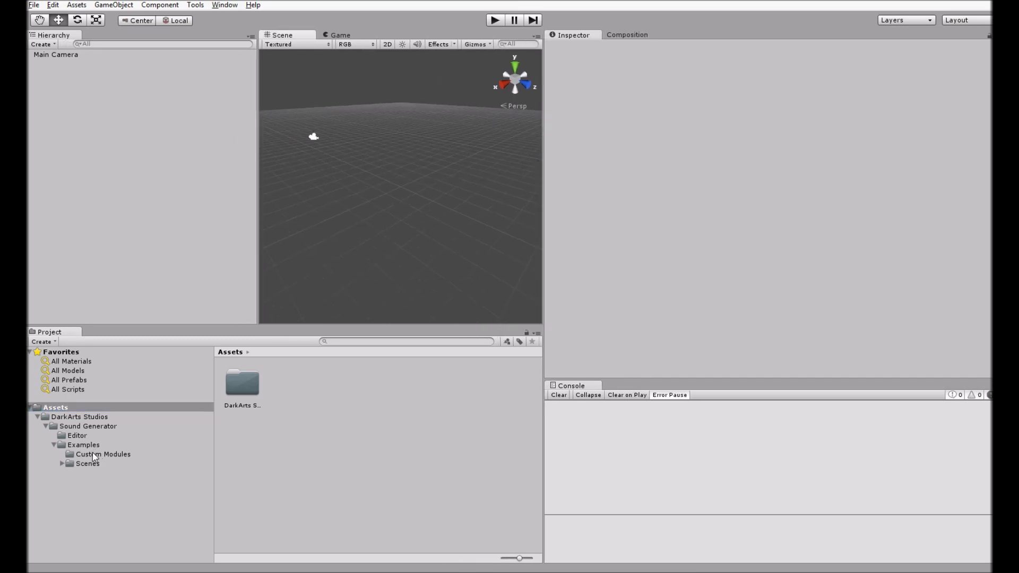
pyautogui.click(93, 455)
# Read the SGexCosine, SGexSharpen, SGexSine and SGexSoften scripts, then select Main Camera
pyautogui.click(247, 389)
pyautogui.click(292, 390)
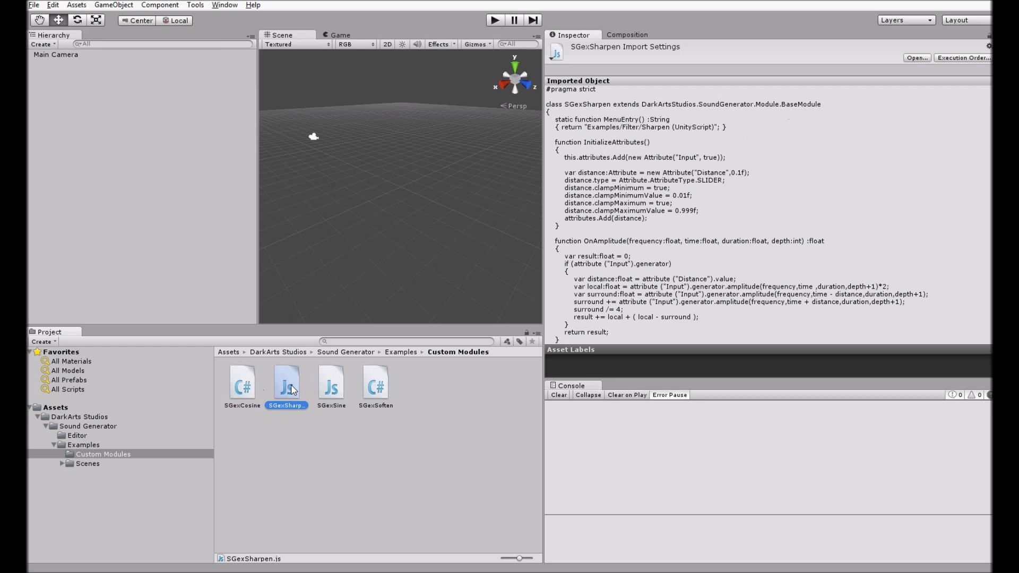
pyautogui.click(334, 386)
pyautogui.click(372, 388)
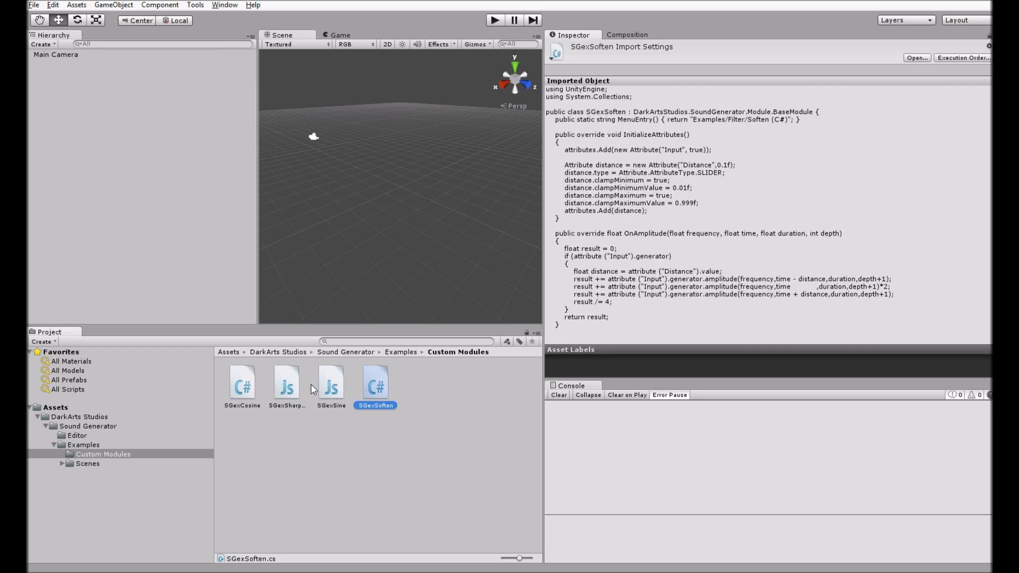
pyautogui.click(334, 396)
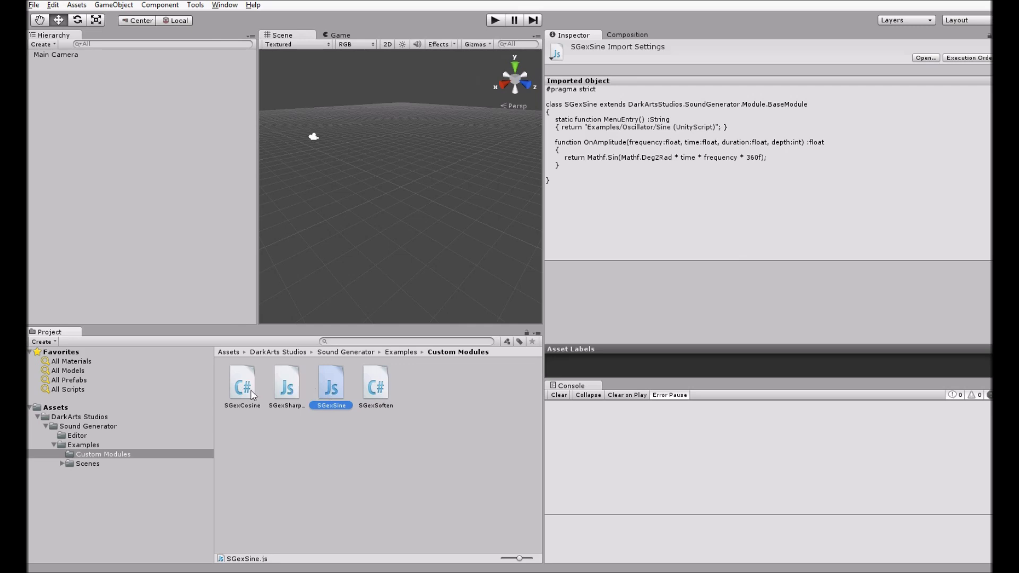
pyautogui.click(72, 55)
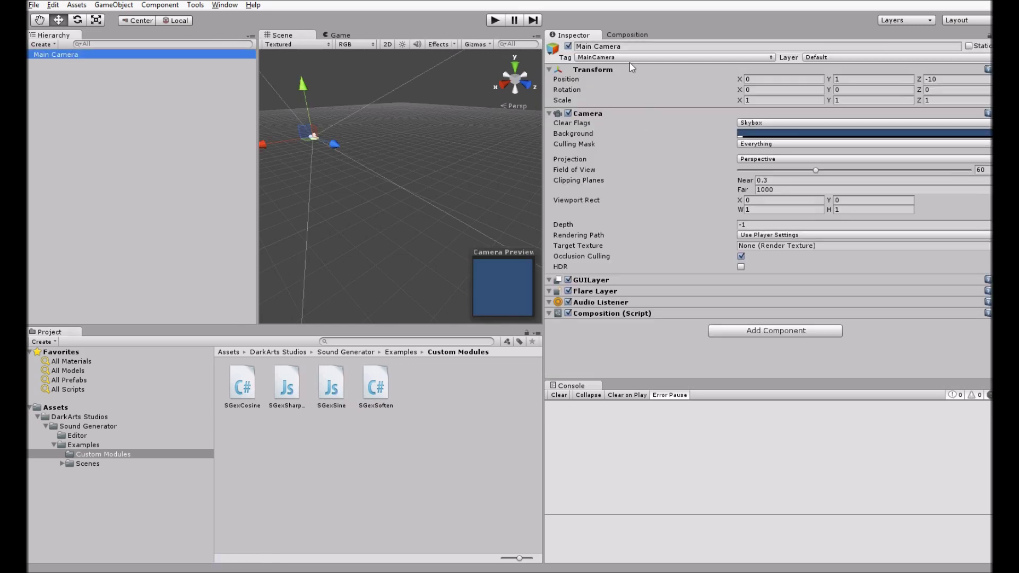
# In the camera's Composition graph, confirm the add-module menu lists Examples > Oscillator Sine and Cosine, then deselect
pyautogui.click(622, 35)
pyautogui.moveTo(825, 299); pyautogui.dragTo(769, 238, button='middle')
pyautogui.rightClick(749, 235)
pyautogui.moveTo(782, 307)
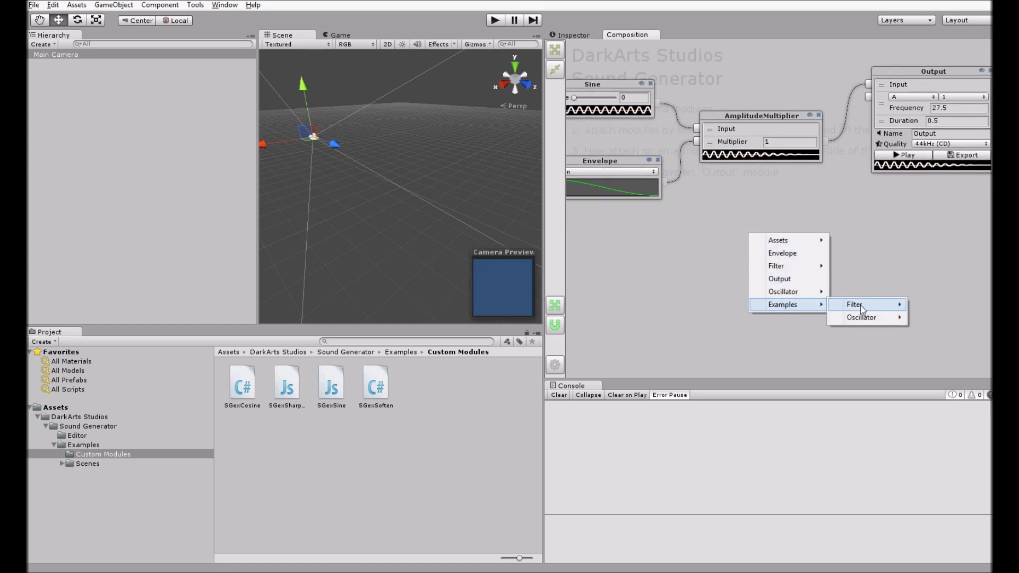
pyautogui.moveTo(791, 292)
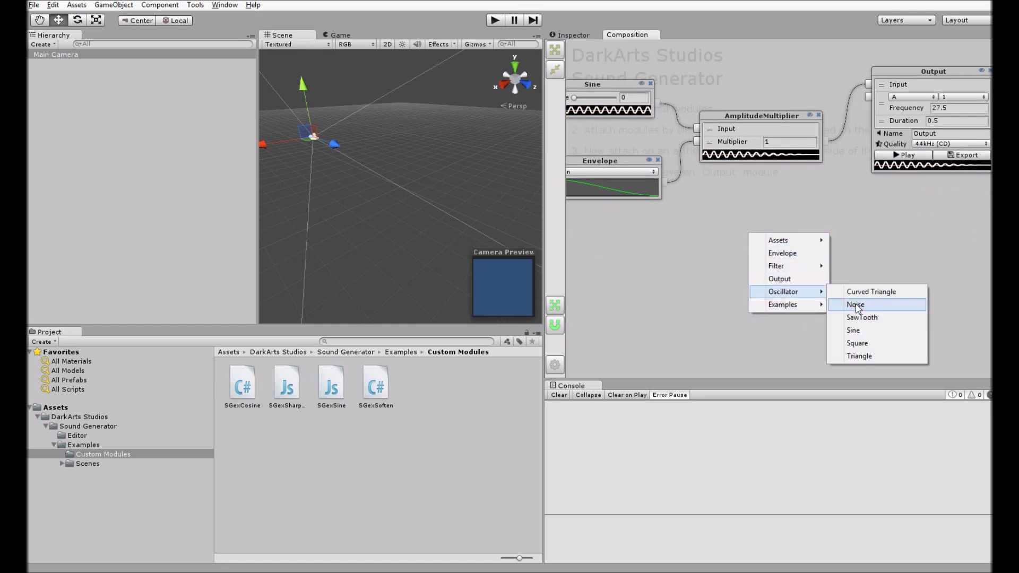
pyautogui.moveTo(860, 318)
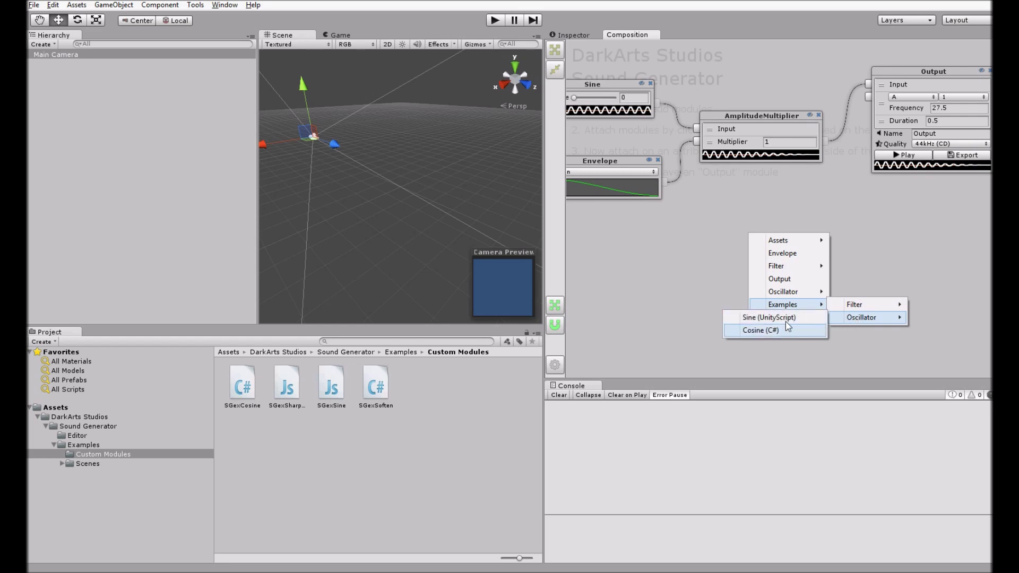
pyautogui.click(488, 380)
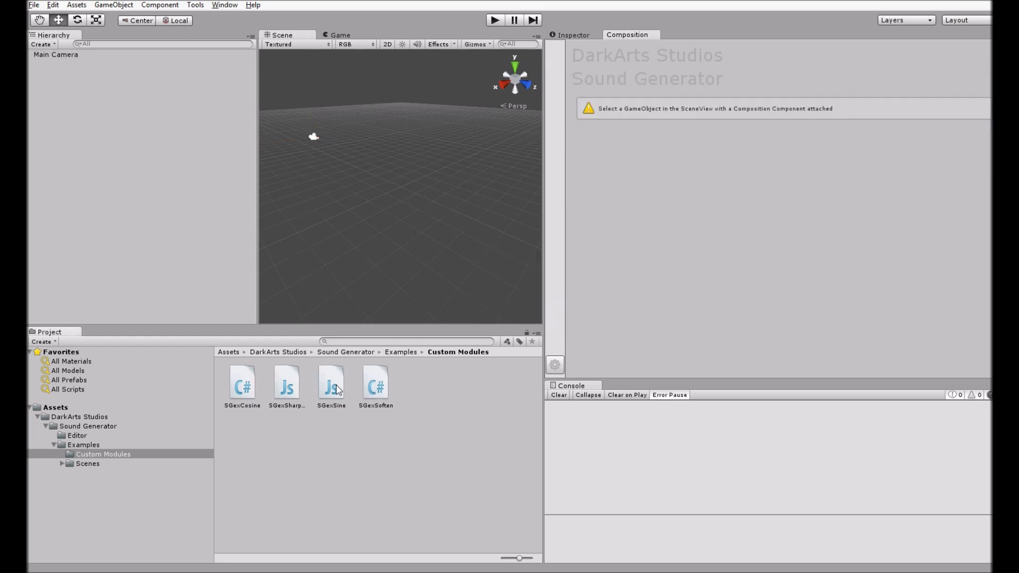